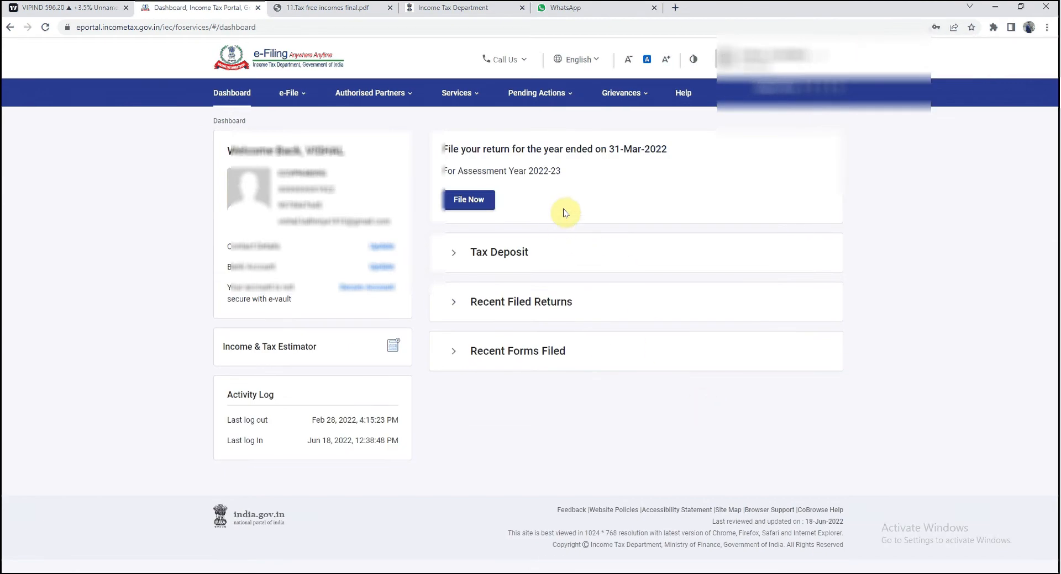
Step: Start filing the income tax return for assessment year 2022-23 (Current A.Y.) in Online mode
{"action": "left_click", "coordinate": [479, 208]}
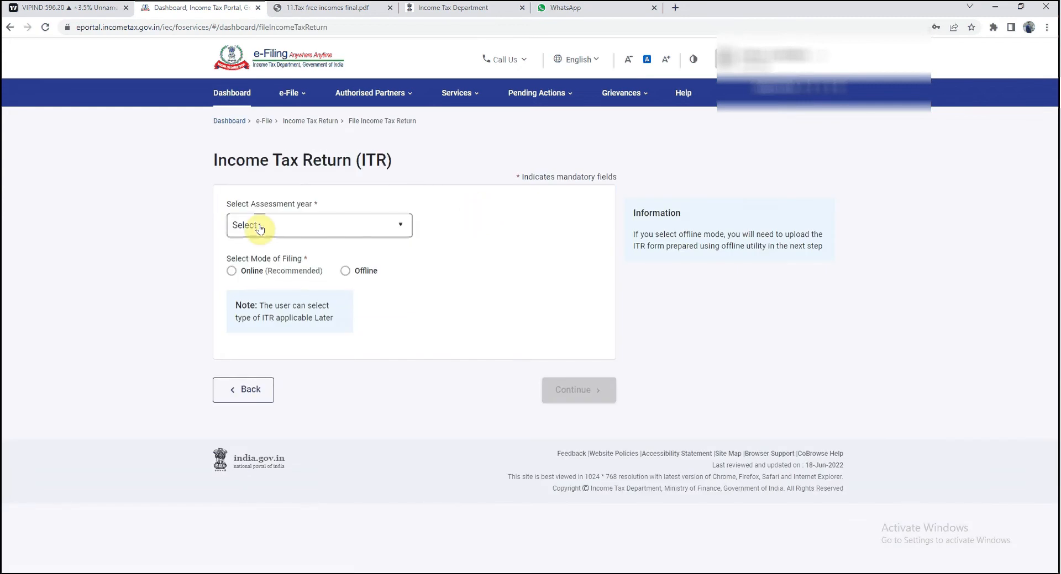
{"action": "left_click", "coordinate": [258, 227]}
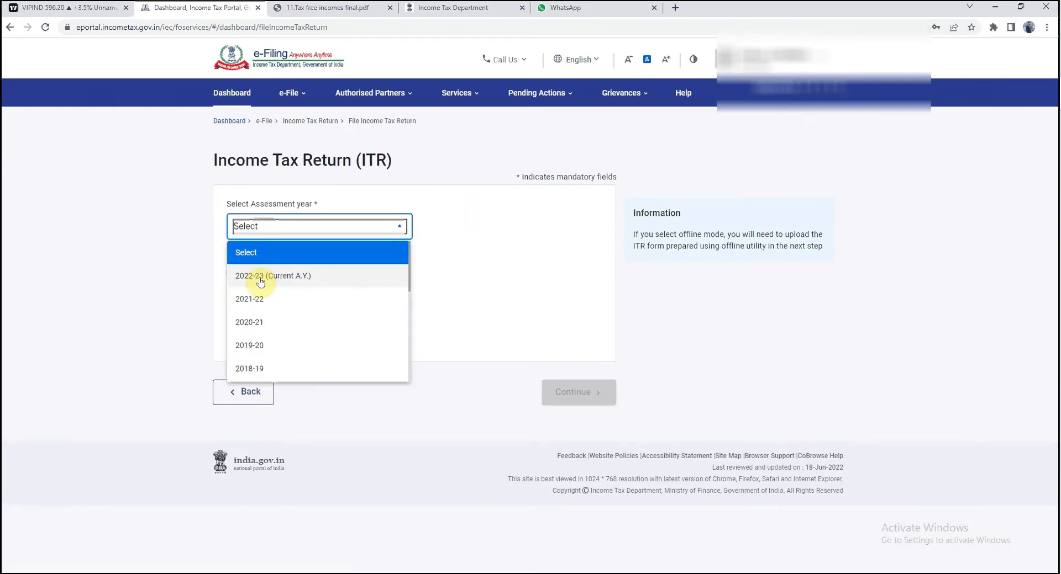
{"action": "left_click", "coordinate": [287, 279]}
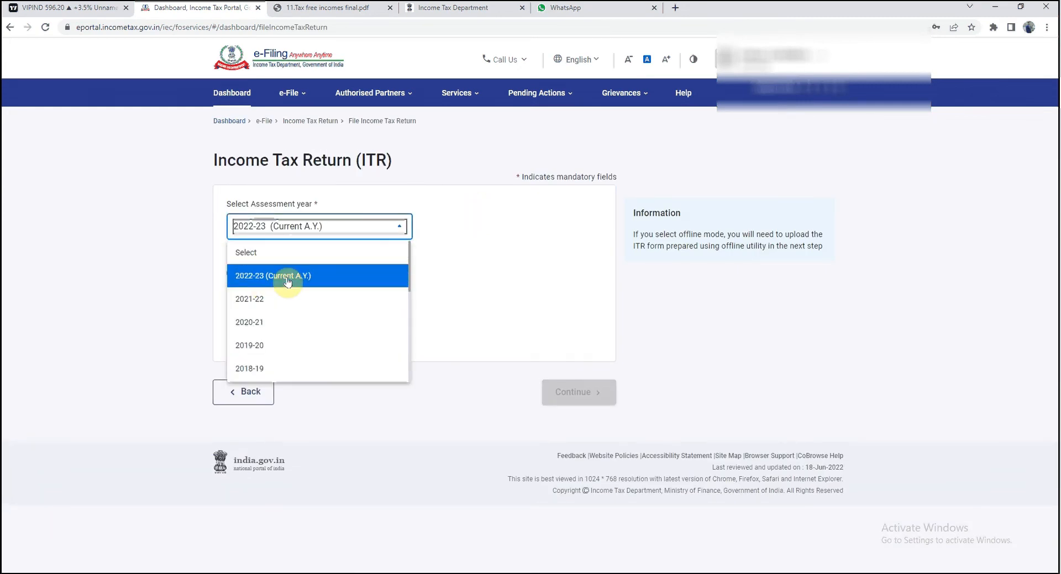
{"action": "left_click", "coordinate": [287, 279]}
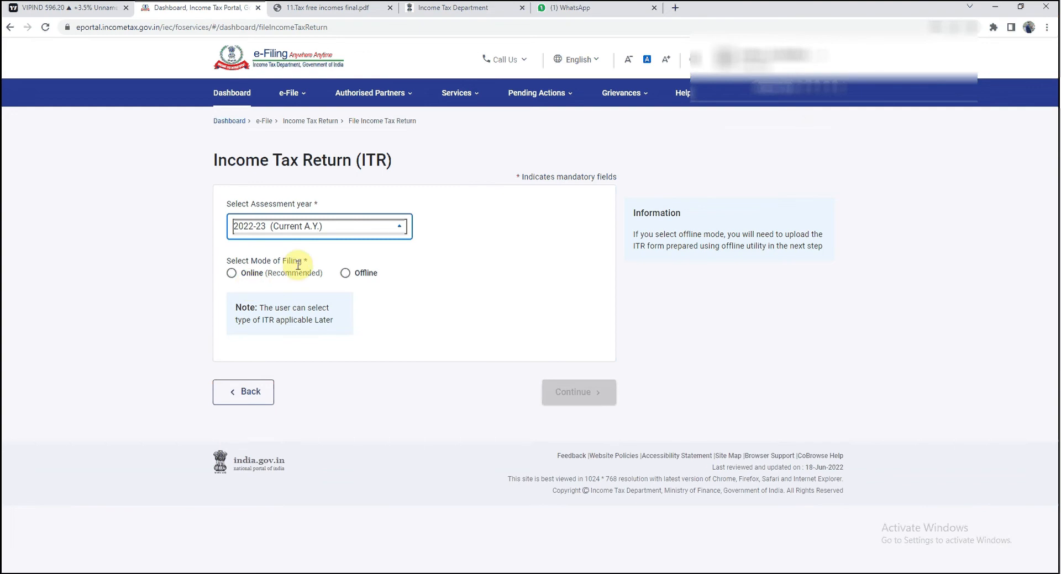
{"action": "left_click", "coordinate": [232, 274]}
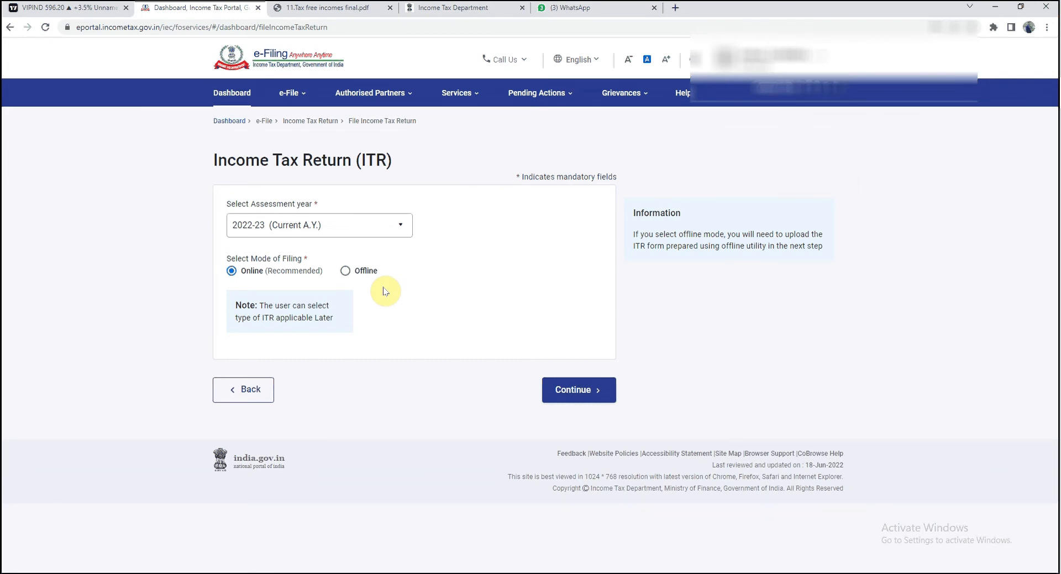
{"action": "left_click", "coordinate": [583, 398]}
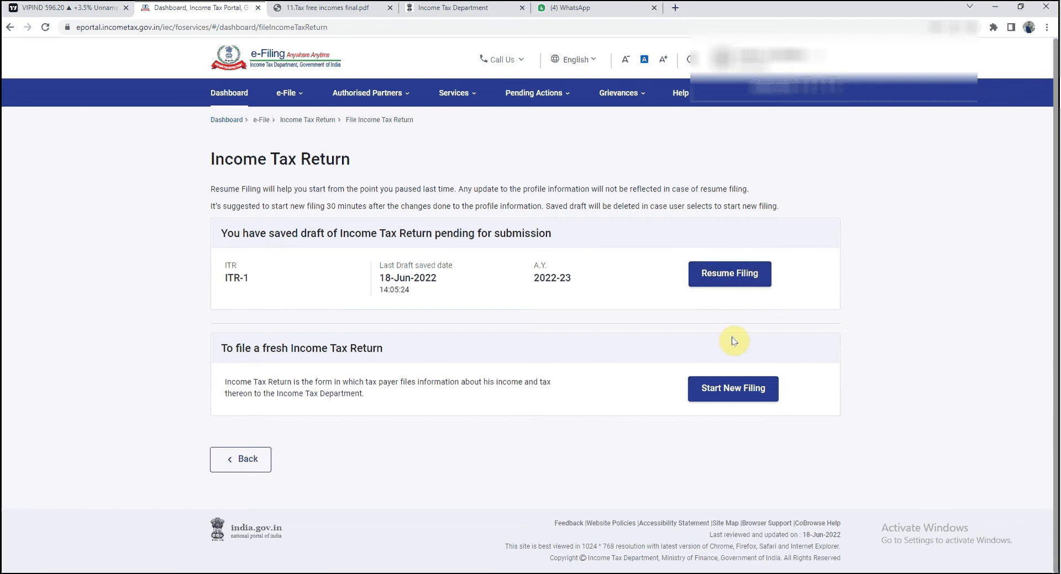
Step: Start a new filing with Individual status and begin the ITR-1 form
{"action": "left_click", "coordinate": [731, 392]}
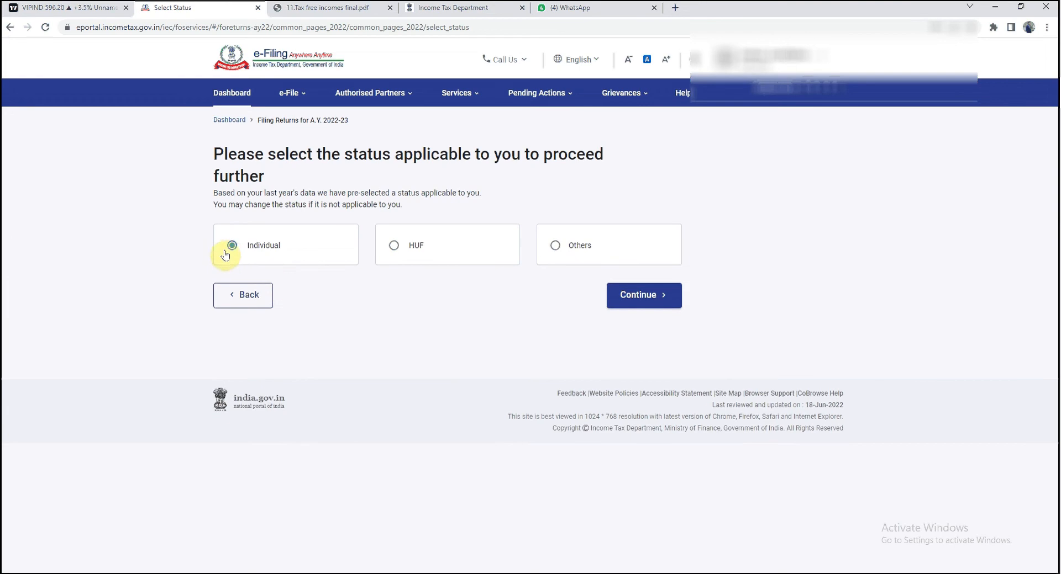
{"action": "left_click", "coordinate": [629, 296]}
{"action": "left_click", "coordinate": [544, 261]}
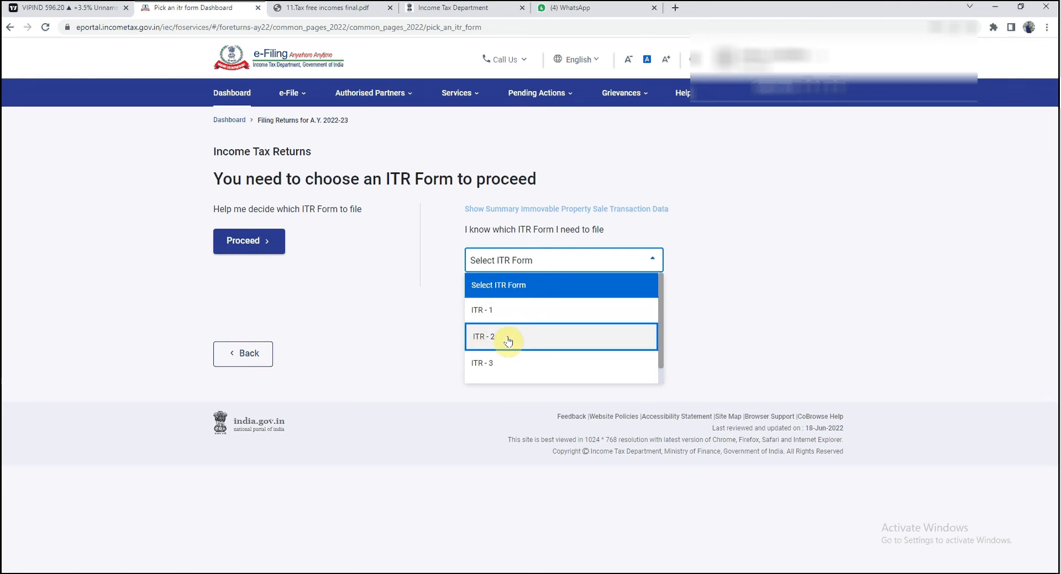
{"action": "left_click", "coordinate": [505, 310]}
{"action": "left_click", "coordinate": [500, 449]}
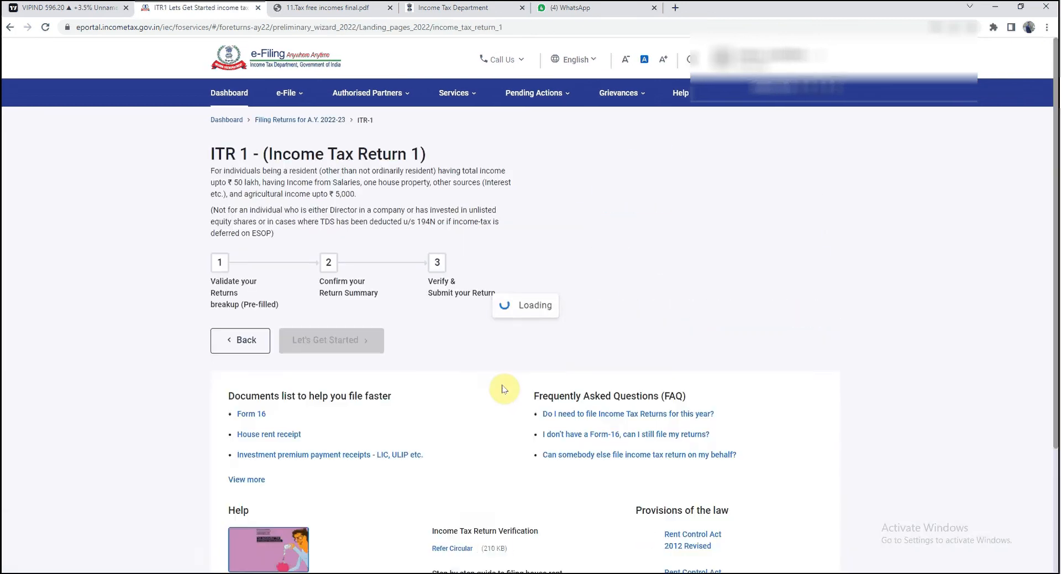
{"action": "left_click", "coordinate": [332, 343]}
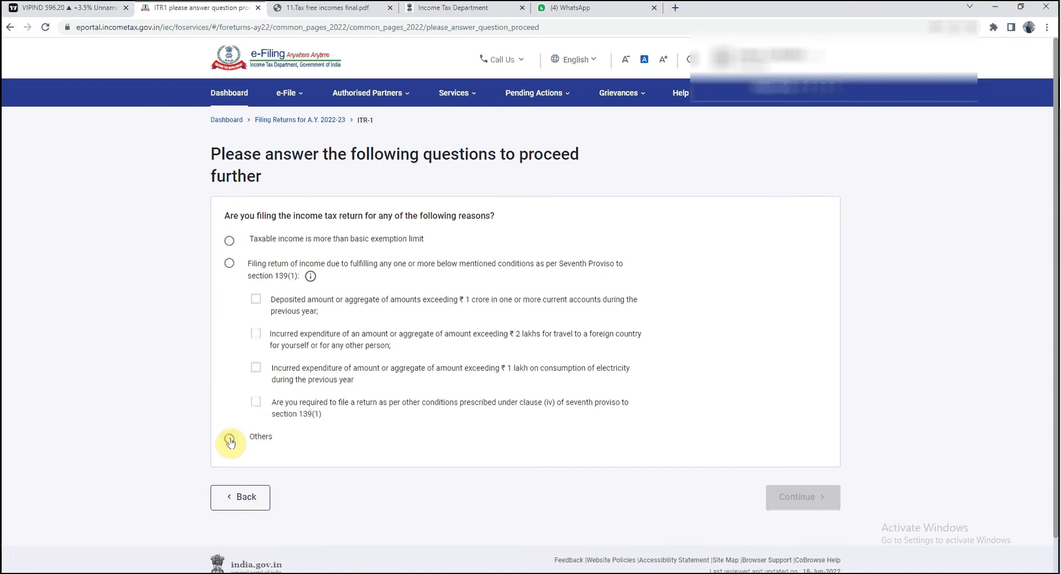
Step: Give Others as the reason for filing the return and continue to the pre-filled return summary
{"action": "left_click", "coordinate": [230, 439]}
{"action": "left_click", "coordinate": [792, 495]}
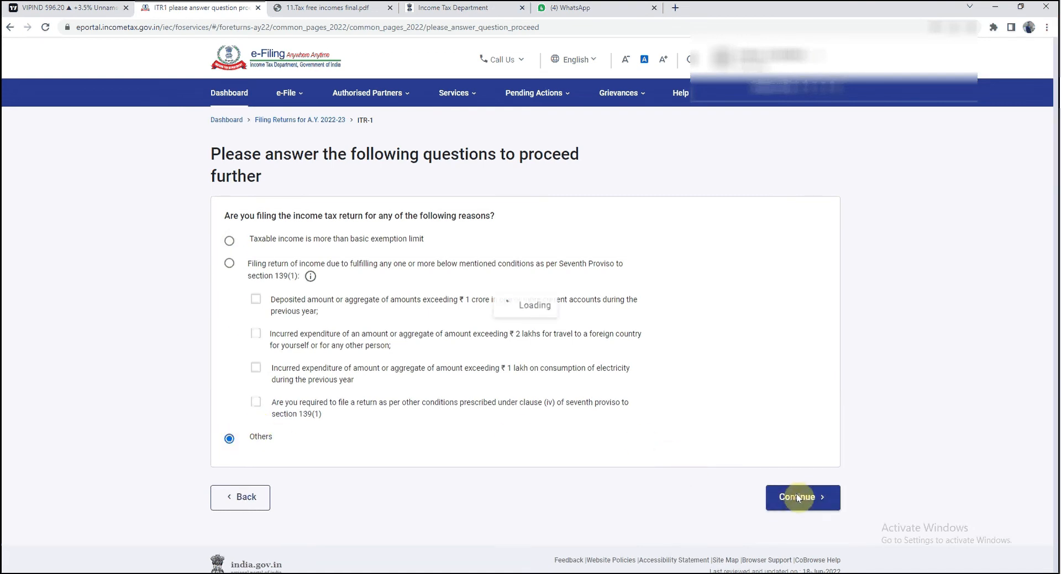
{"action": "scroll", "coordinate": [694, 395], "scroll_direction": "down", "scroll_amount": 1}
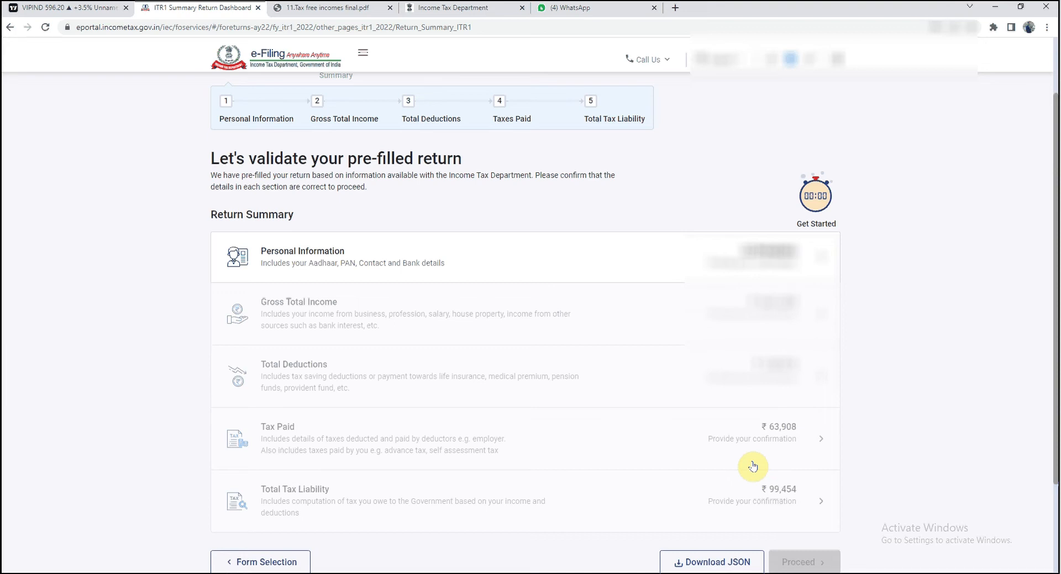
{"action": "scroll", "coordinate": [761, 230], "scroll_direction": "up", "scroll_amount": 2}
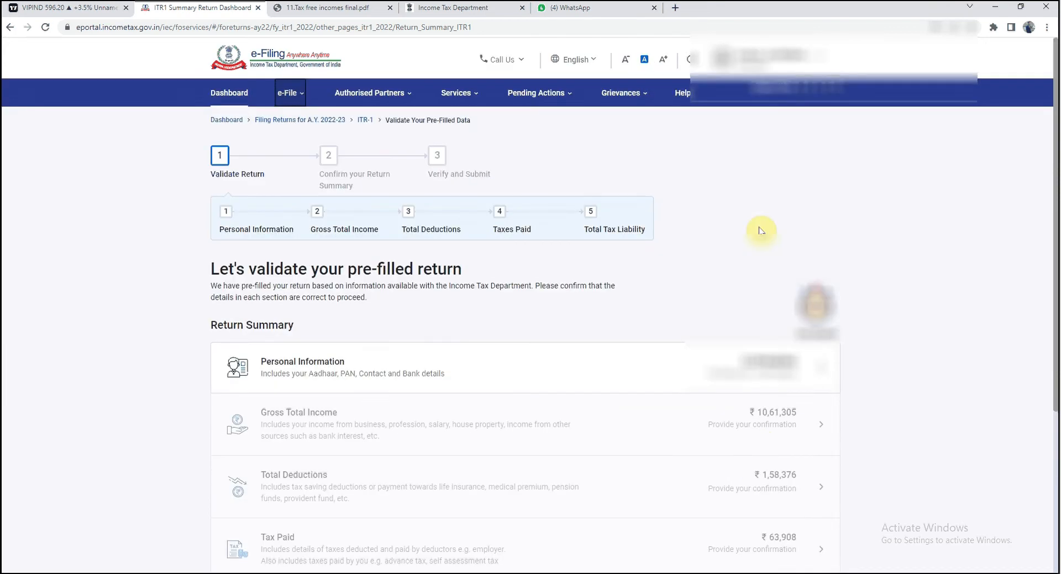
Step: Open the Form 26AS service on TRACES, accept the Form 16/16A usage terms, and close the WhatsApp tab
{"action": "left_click", "coordinate": [287, 93]}
{"action": "mouse_move", "coordinate": [336, 123]}
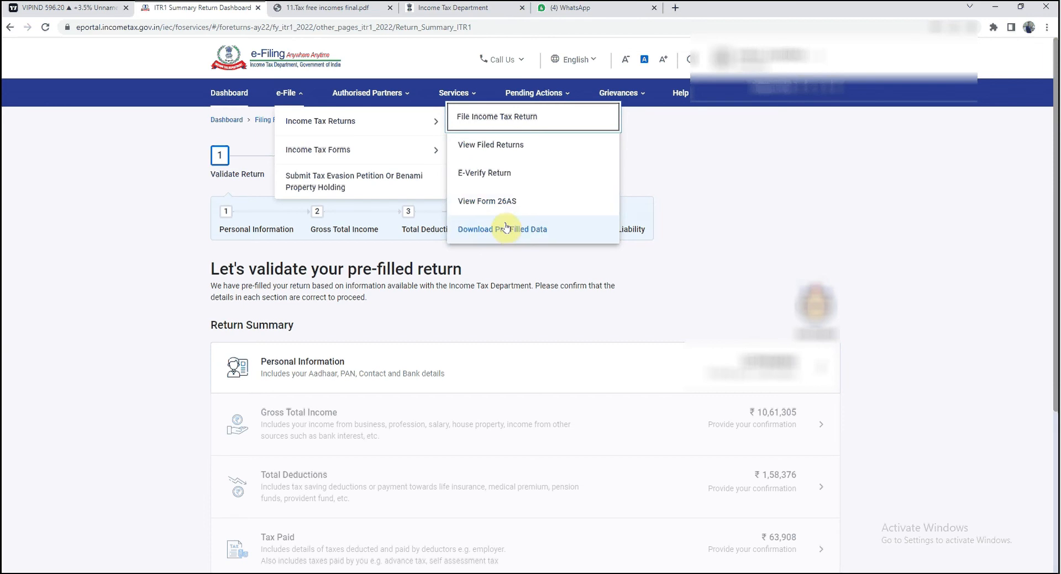
{"action": "left_click", "coordinate": [501, 208]}
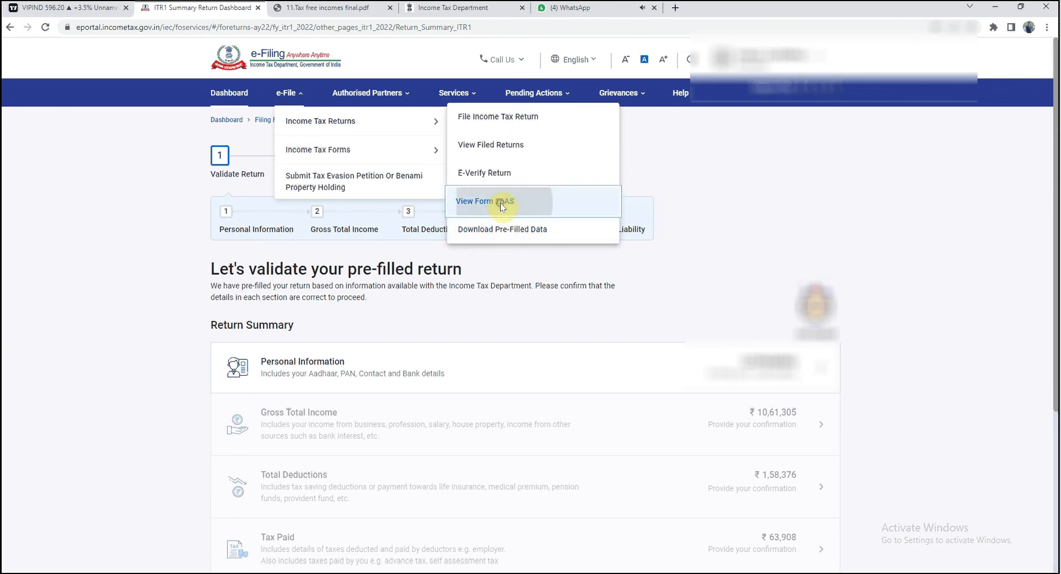
{"action": "left_click", "coordinate": [649, 397]}
{"action": "left_click", "coordinate": [345, 310]}
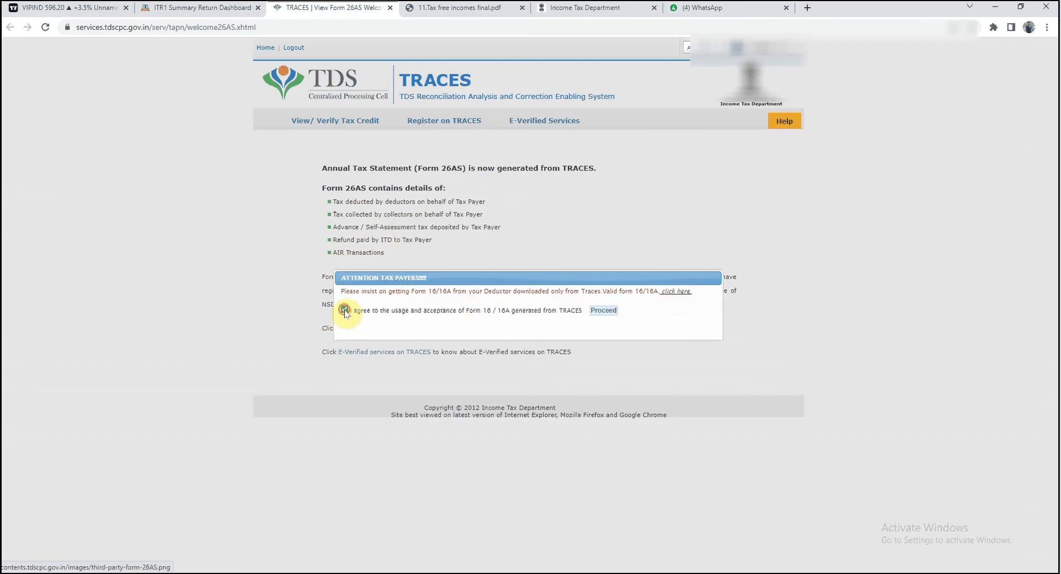
{"action": "left_click", "coordinate": [603, 311]}
{"action": "left_click", "coordinate": [786, 7]}
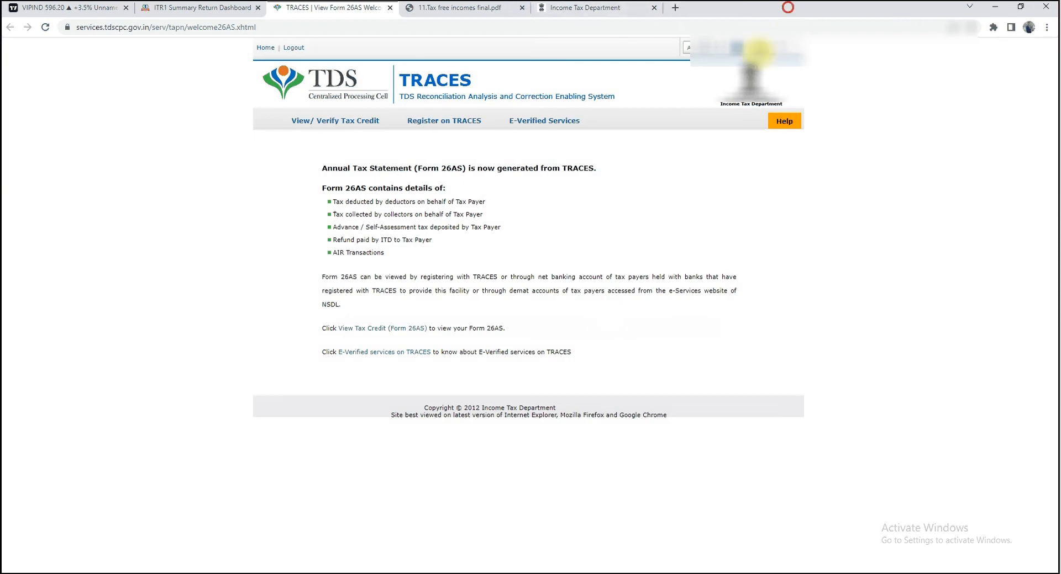
Step: View Form 26AS for assessment year 2022-23 as HTML and examine the tax deducted and TDS deposited
{"action": "left_click", "coordinate": [391, 331]}
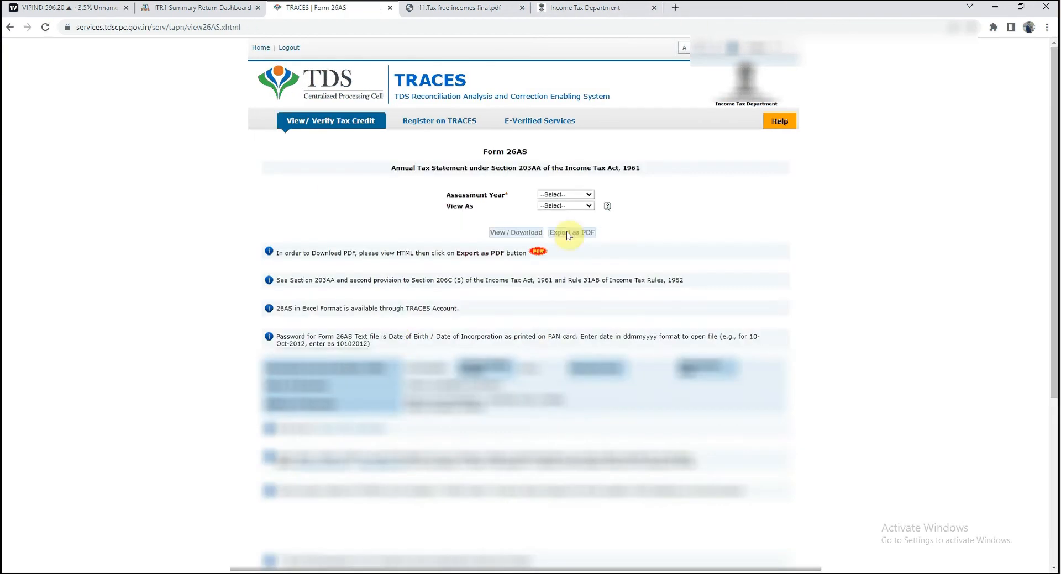
{"action": "left_click", "coordinate": [565, 194]}
{"action": "left_click", "coordinate": [563, 320]}
{"action": "left_click", "coordinate": [565, 205]}
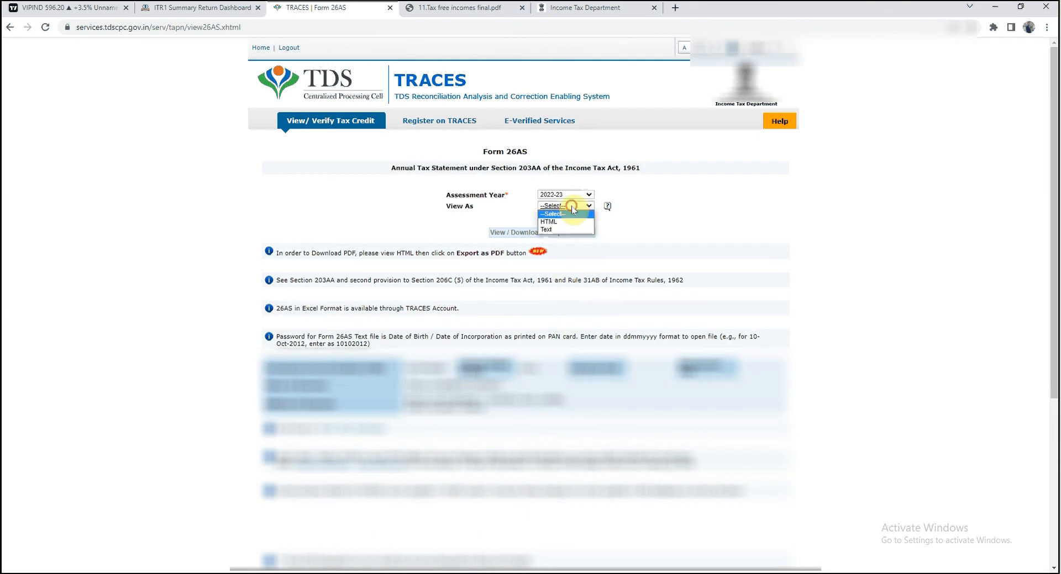
{"action": "left_click", "coordinate": [558, 219]}
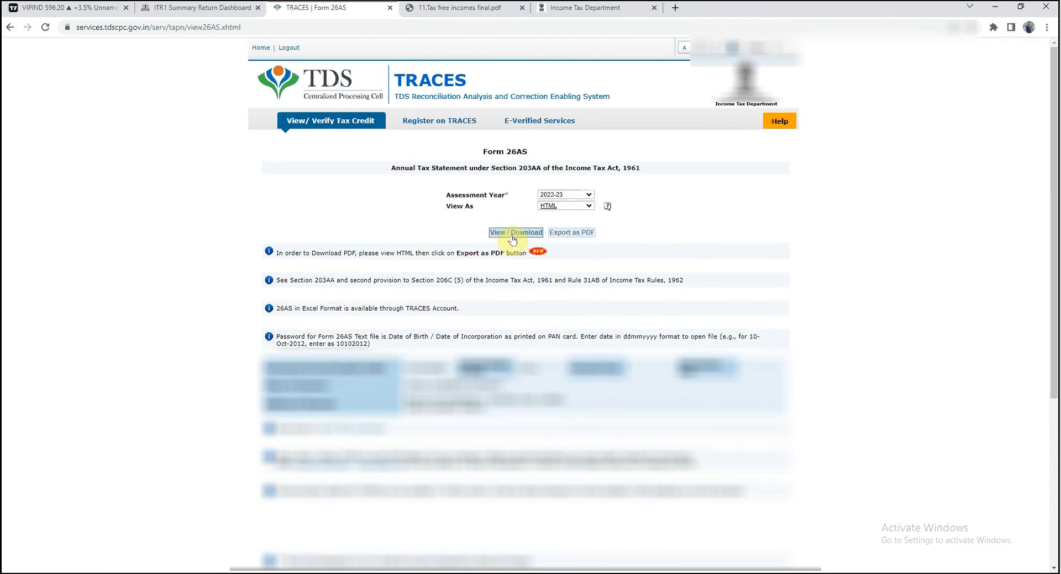
{"action": "left_click", "coordinate": [527, 234]}
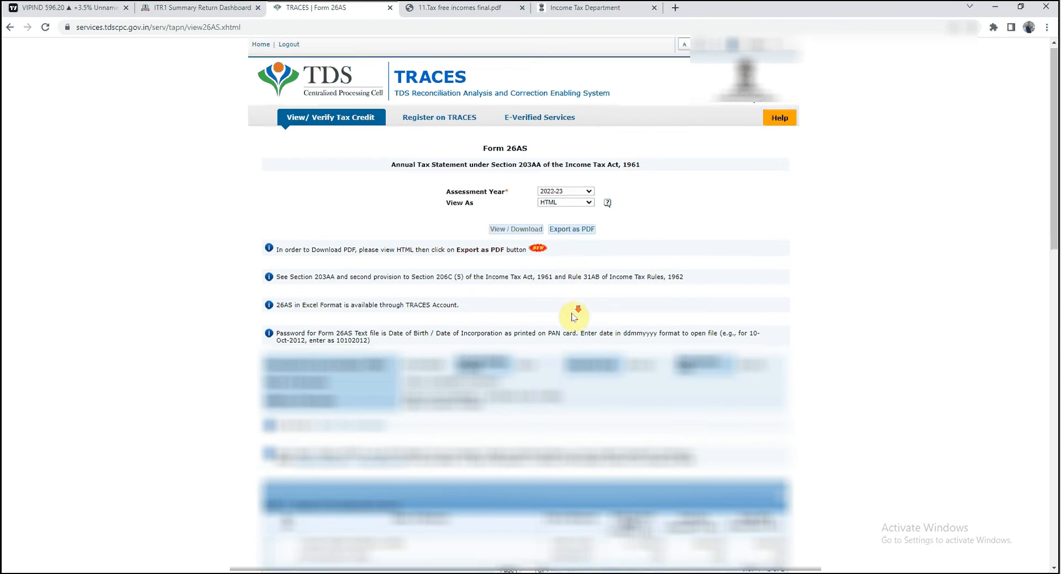
{"action": "scroll", "coordinate": [569, 308], "scroll_direction": "down", "scroll_amount": 5}
{"action": "scroll", "coordinate": [597, 309], "scroll_direction": "down", "scroll_amount": 1}
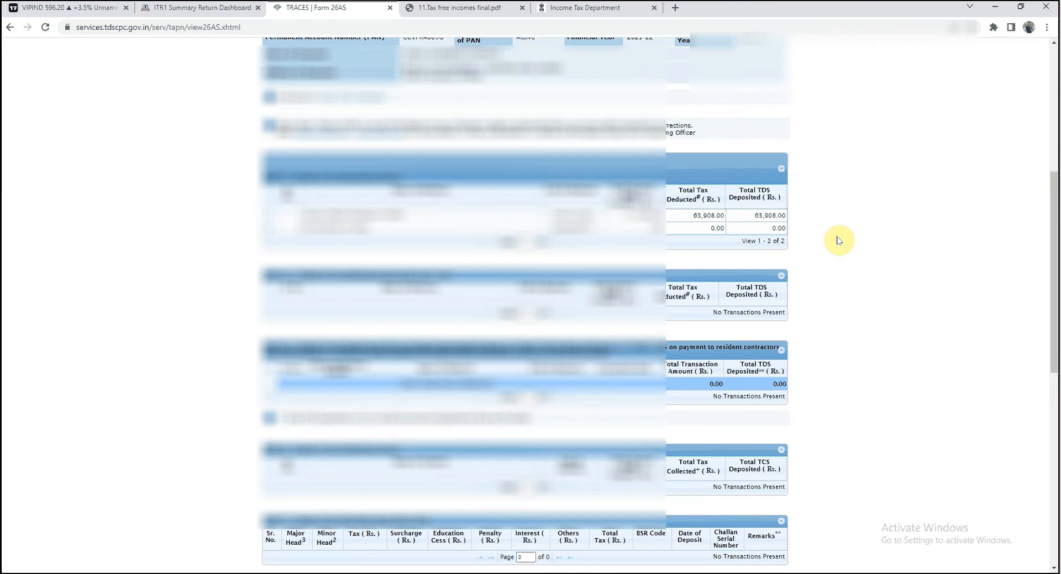
Step: Return to the e-filing portal and open the Annual Information Statement (AIS) on the Compliance Portal
{"action": "left_click", "coordinate": [202, 8]}
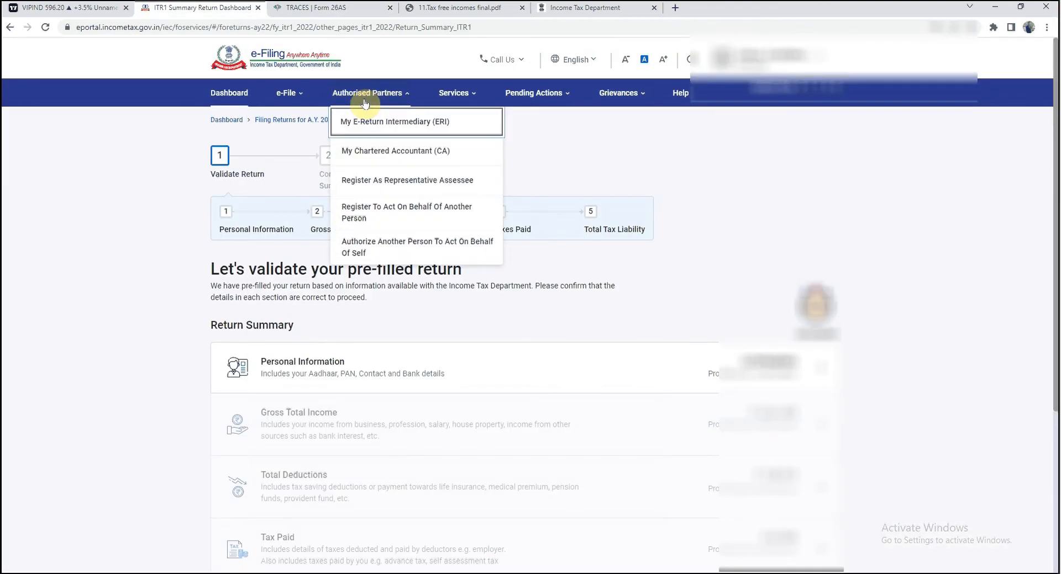
{"action": "mouse_move", "coordinate": [450, 95]}
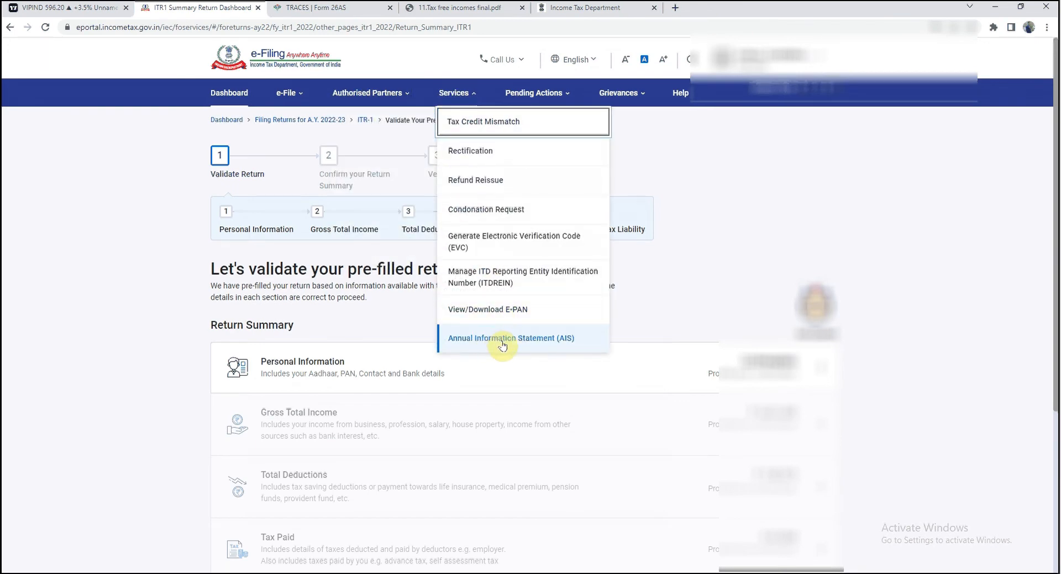
{"action": "left_click", "coordinate": [528, 341]}
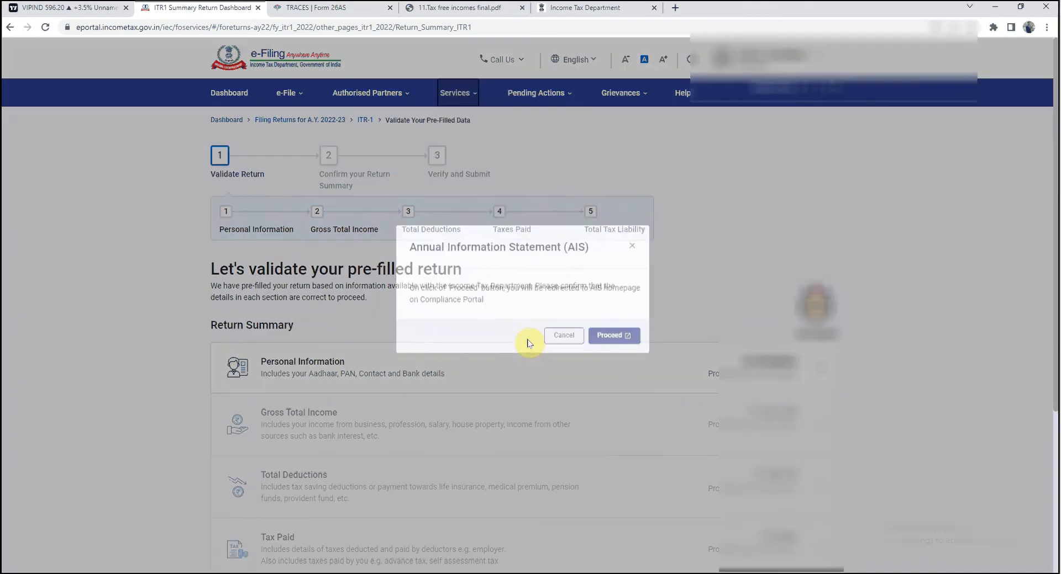
{"action": "left_click", "coordinate": [613, 337]}
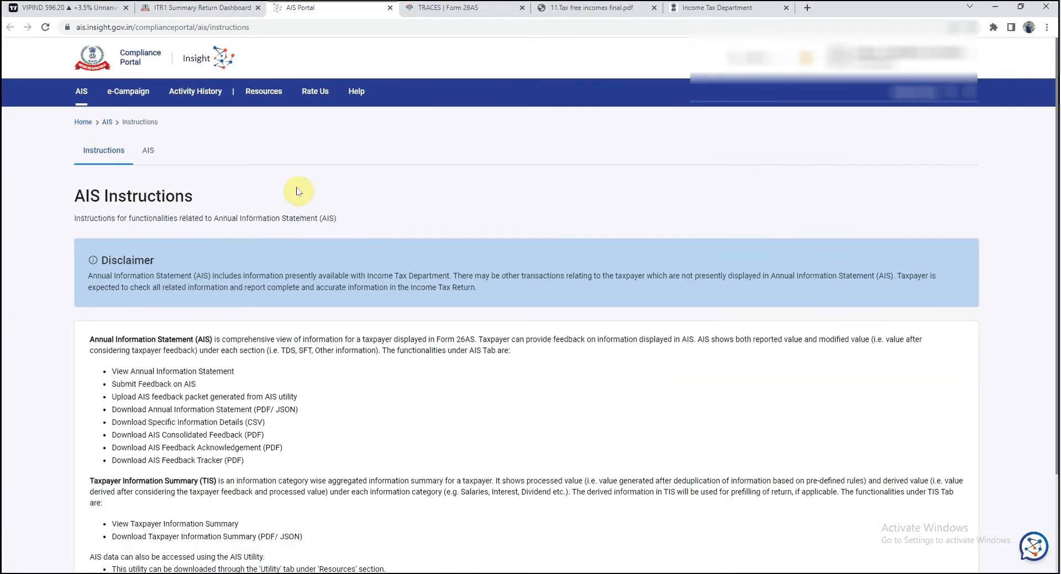
{"action": "left_click", "coordinate": [147, 155]}
{"action": "left_click", "coordinate": [761, 282]}
{"action": "scroll", "coordinate": [469, 355], "scroll_direction": "down", "scroll_amount": 3}
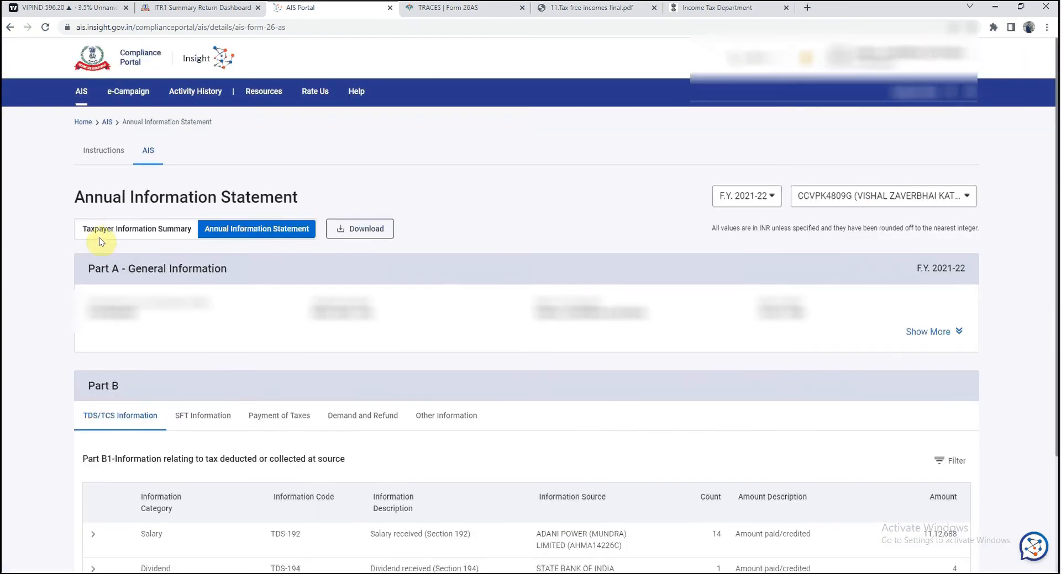
Step: Review the Taxpayer Information Summary, examining the details of interest from savings bank and interest from deposit
{"action": "left_click", "coordinate": [136, 231]}
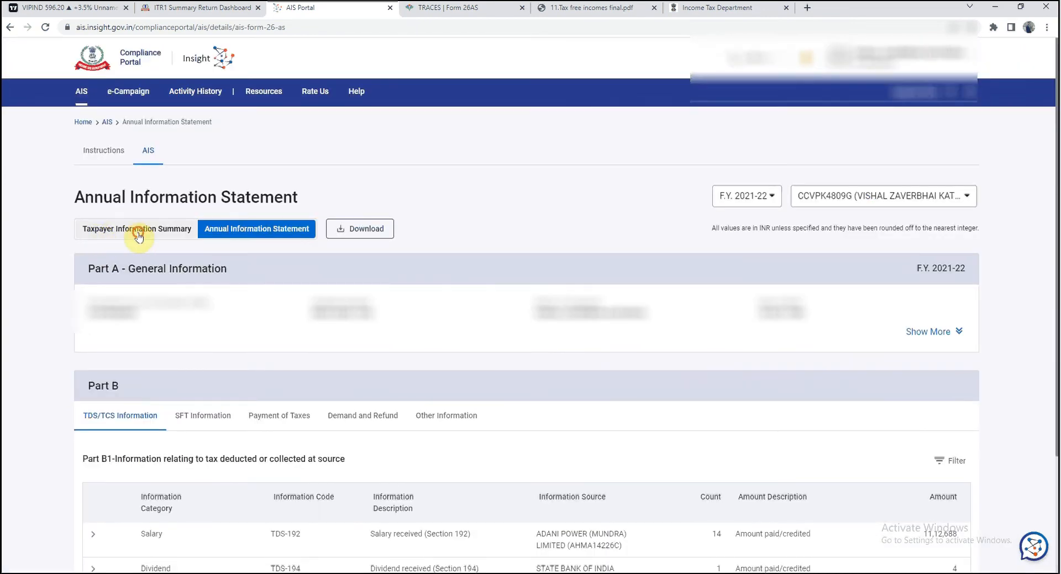
{"action": "scroll", "coordinate": [255, 355], "scroll_direction": "down", "scroll_amount": 2}
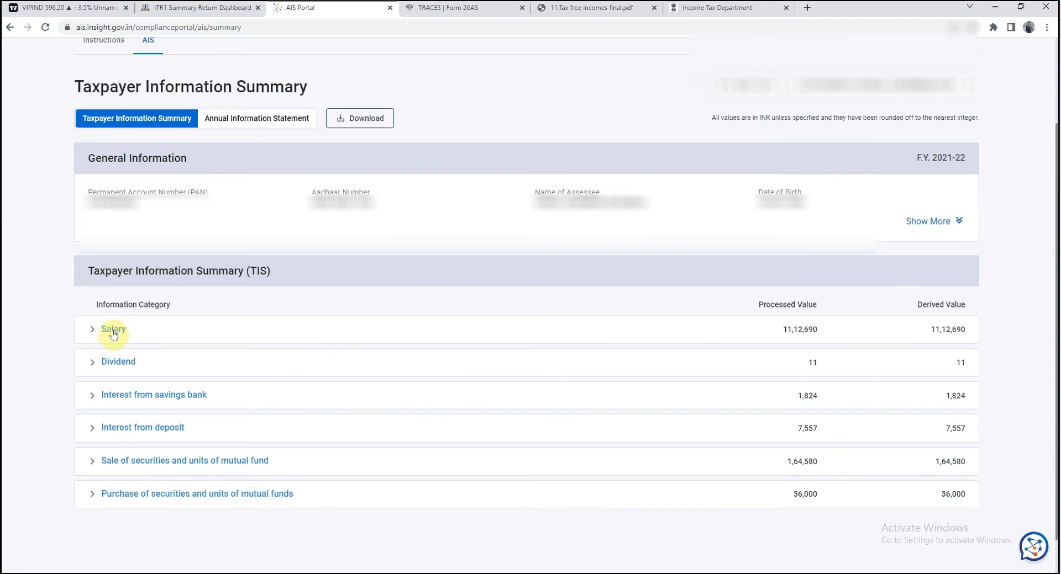
{"action": "left_click", "coordinate": [92, 399]}
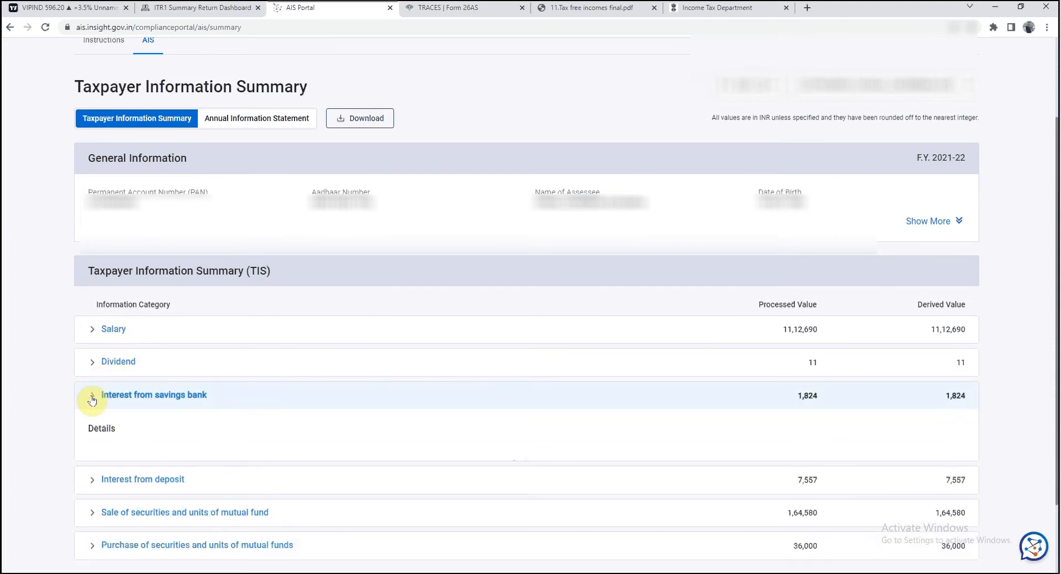
{"action": "scroll", "coordinate": [168, 445], "scroll_direction": "down", "scroll_amount": 1}
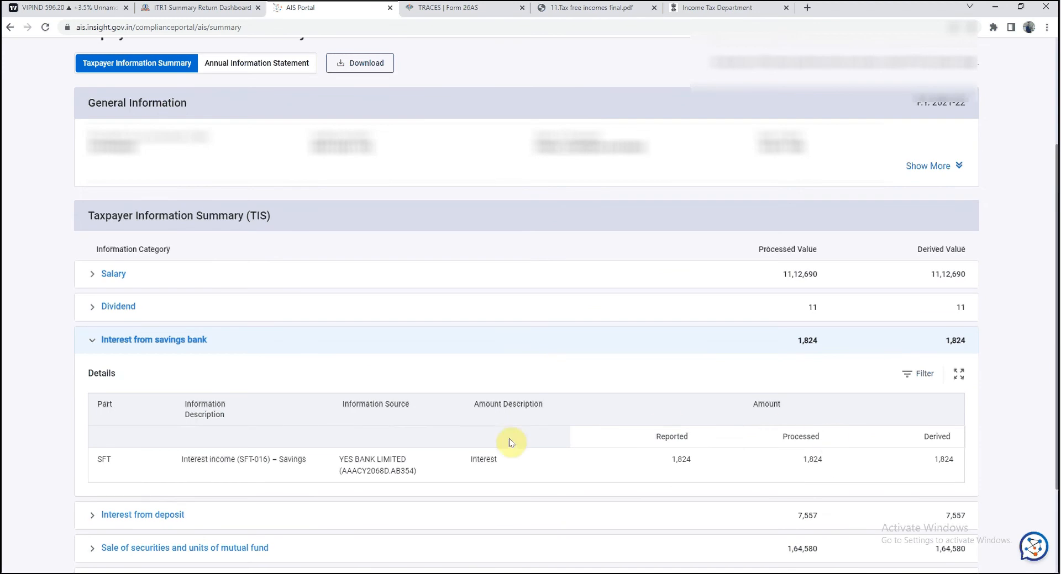
{"action": "left_click", "coordinate": [93, 515]}
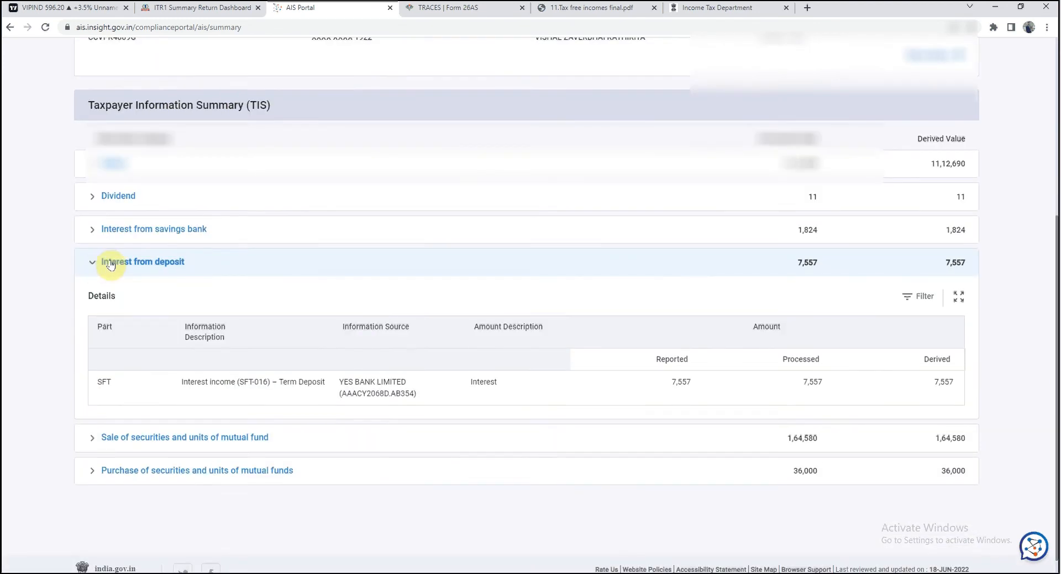
{"action": "left_click", "coordinate": [88, 262]}
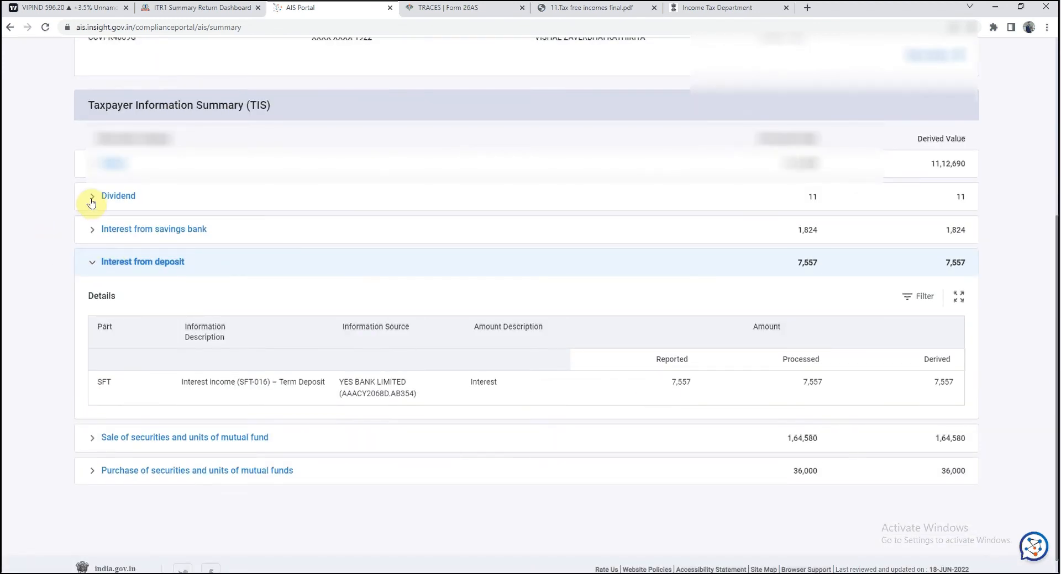
{"action": "left_click", "coordinate": [92, 262]}
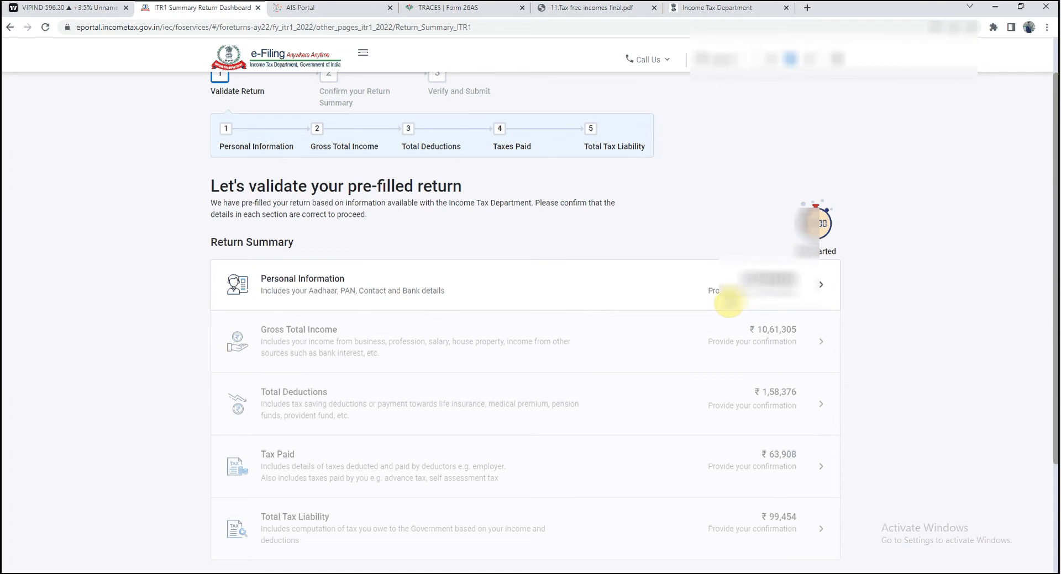
Step: Open the Personal Information section, check the profile and contact details, and keep the nature of employment as Others
{"action": "left_click", "coordinate": [818, 285]}
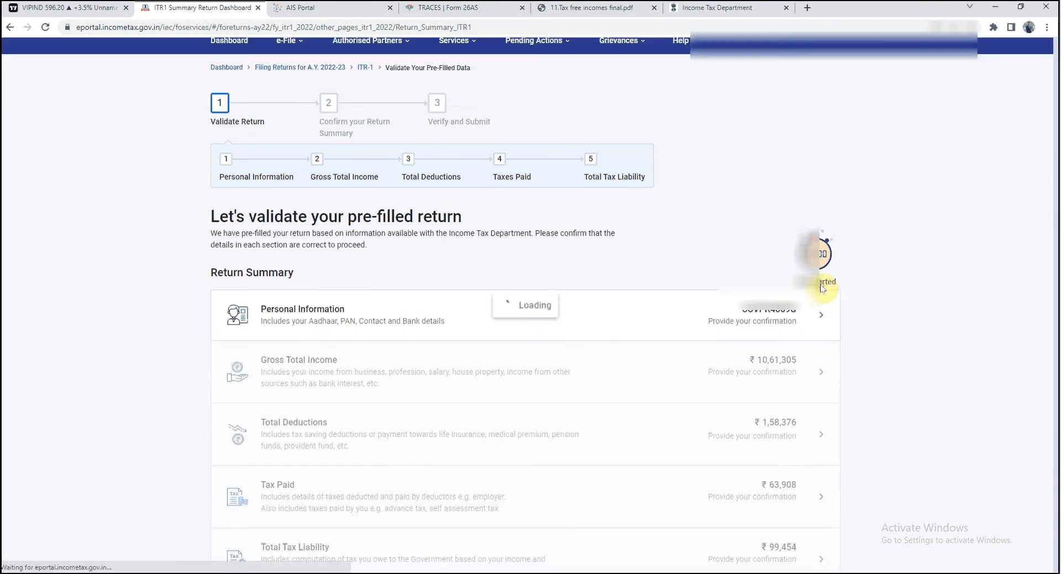
{"action": "scroll", "coordinate": [606, 335], "scroll_direction": "down", "scroll_amount": 1}
{"action": "scroll", "coordinate": [606, 335], "scroll_direction": "up", "scroll_amount": 1}
{"action": "scroll", "coordinate": [606, 335], "scroll_direction": "down", "scroll_amount": 2}
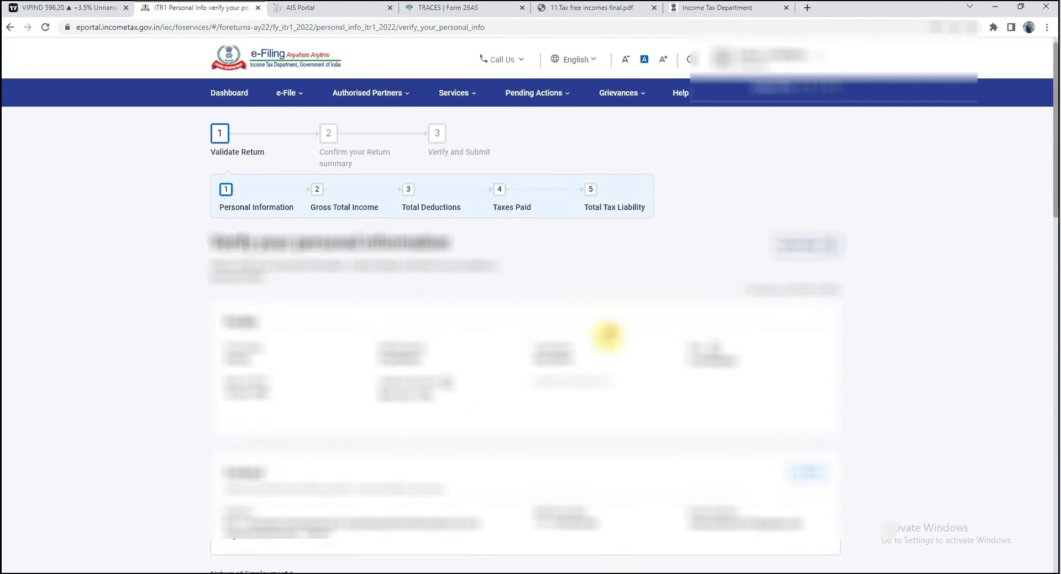
{"action": "scroll", "coordinate": [605, 332], "scroll_direction": "down", "scroll_amount": 1}
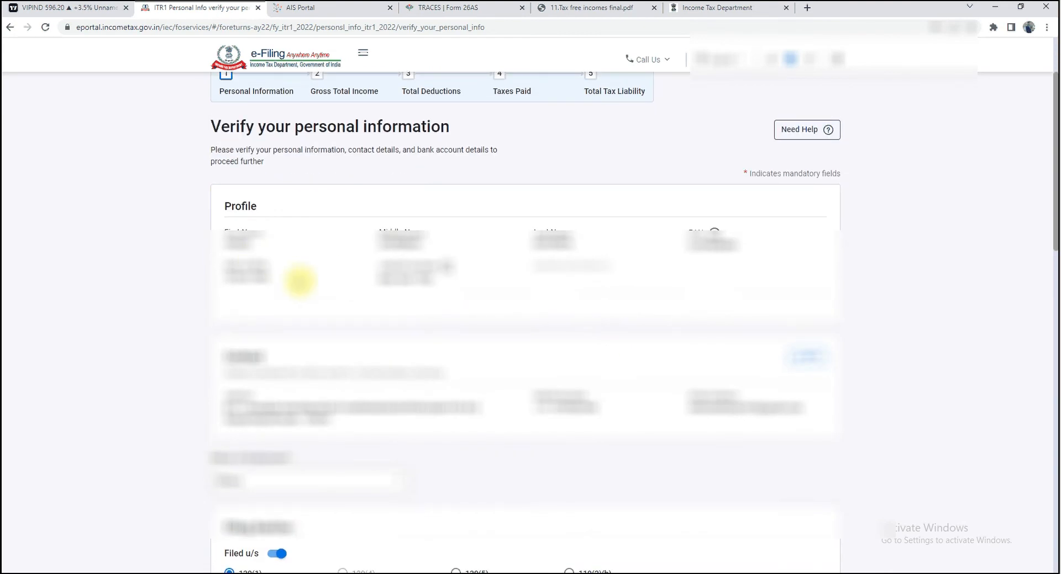
{"action": "scroll", "coordinate": [333, 369], "scroll_direction": "down", "scroll_amount": 2}
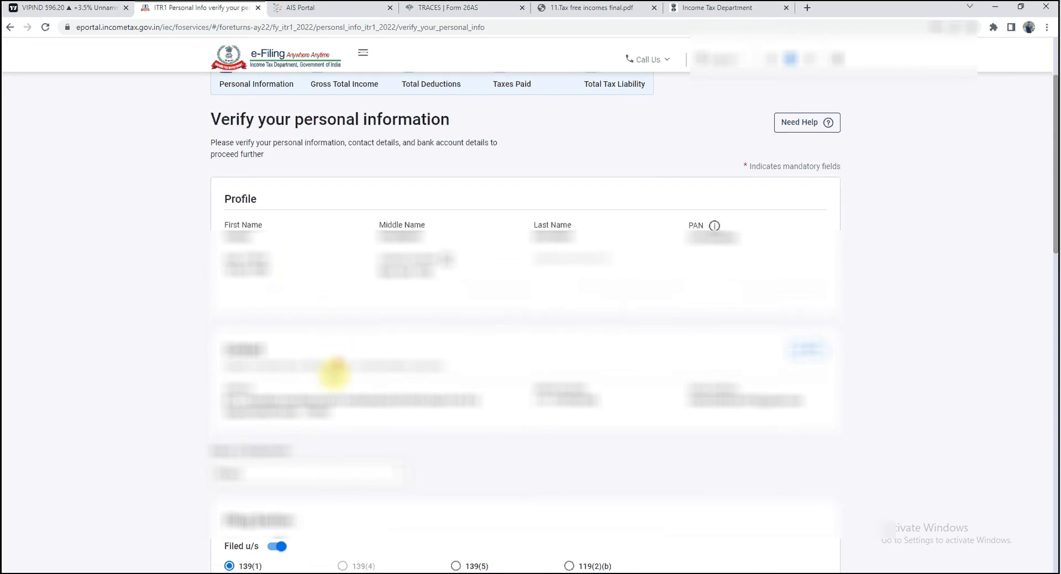
{"action": "scroll", "coordinate": [333, 377], "scroll_direction": "down", "scroll_amount": 2}
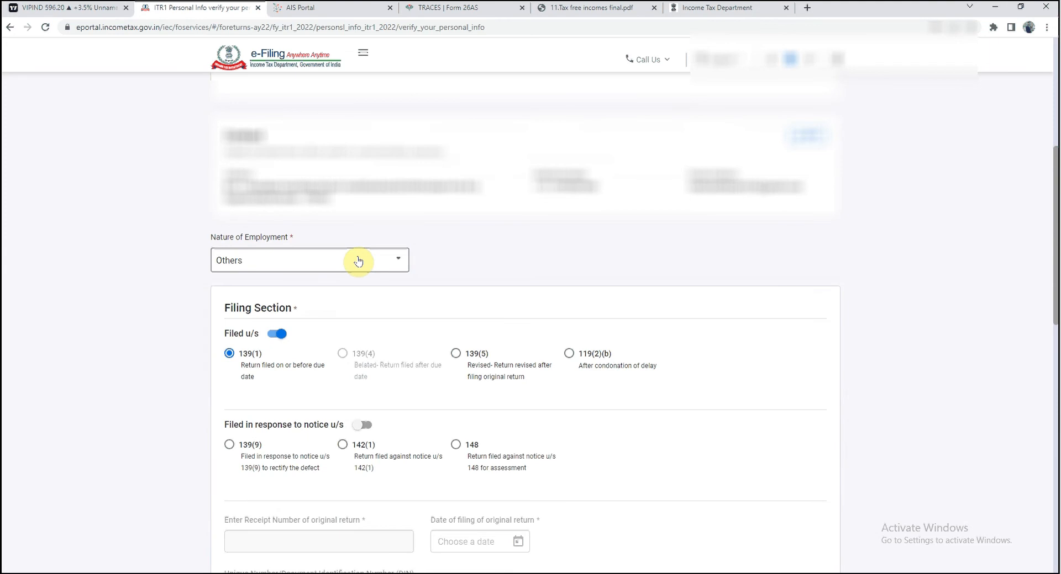
{"action": "left_click", "coordinate": [358, 262]}
{"action": "left_click", "coordinate": [369, 265]}
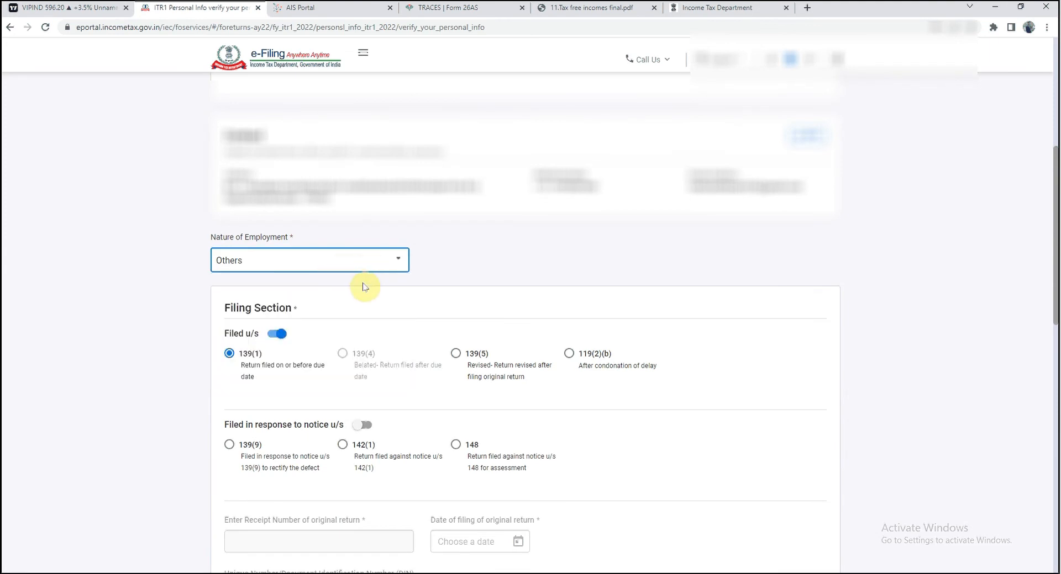
Step: Check the filing section and tax regime choice, keep the validated bank account selected for refund, and confirm the personal information
{"action": "scroll", "coordinate": [362, 315], "scroll_direction": "down", "scroll_amount": 1}
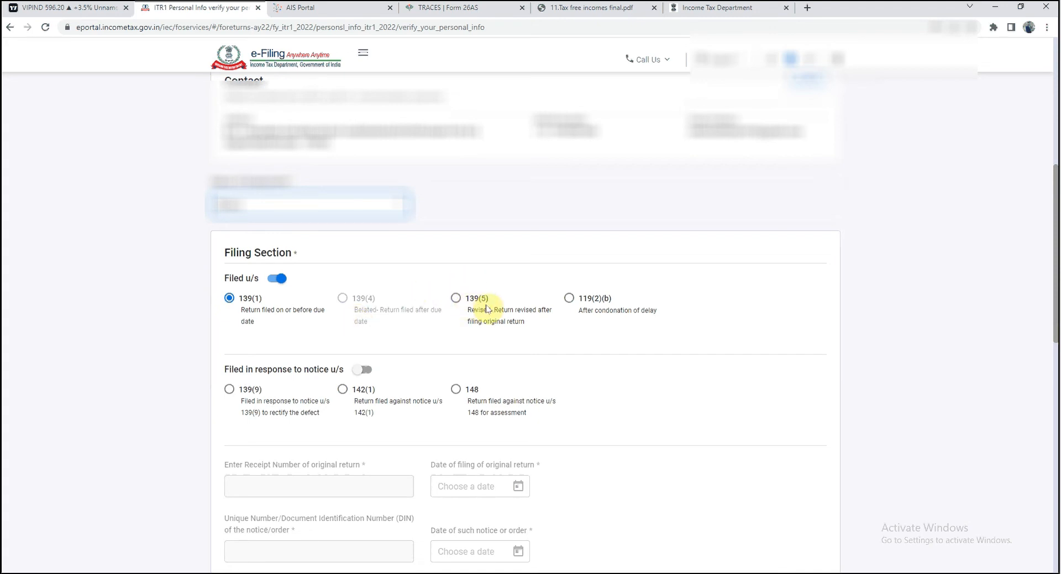
{"action": "scroll", "coordinate": [291, 358], "scroll_direction": "down", "scroll_amount": 5}
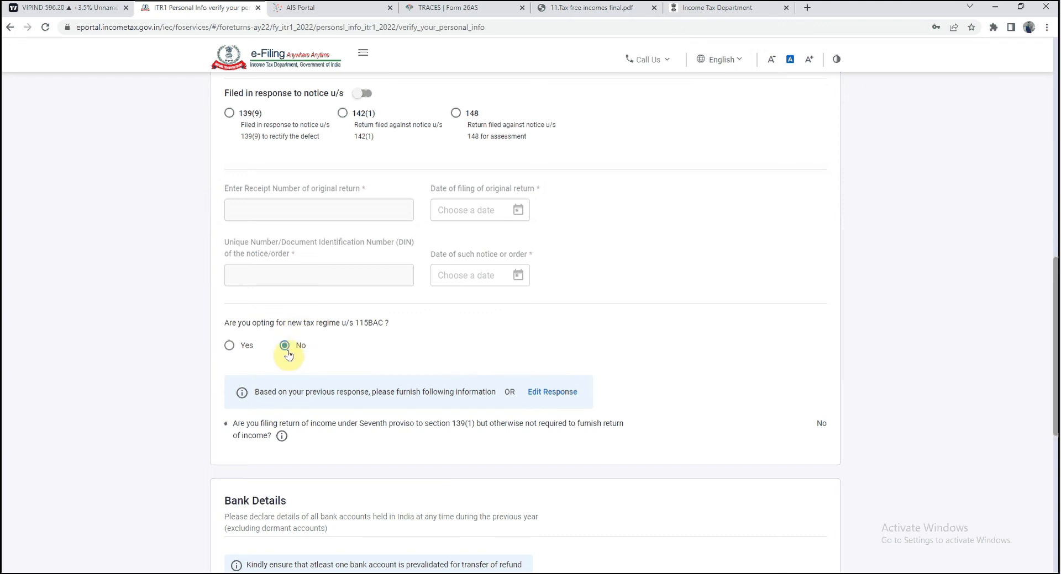
{"action": "scroll", "coordinate": [288, 354], "scroll_direction": "down", "scroll_amount": 5}
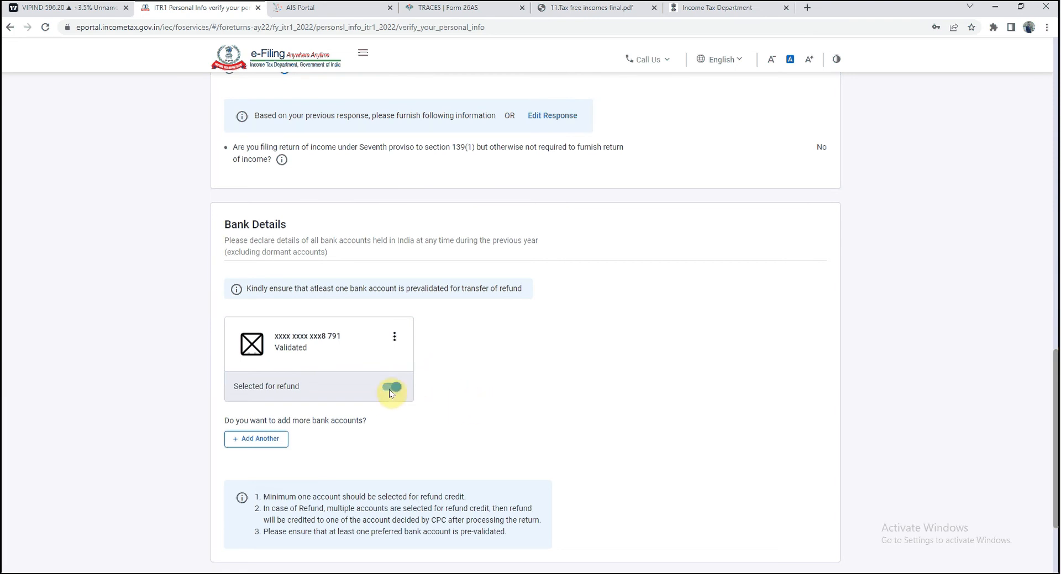
{"action": "left_click", "coordinate": [393, 390]}
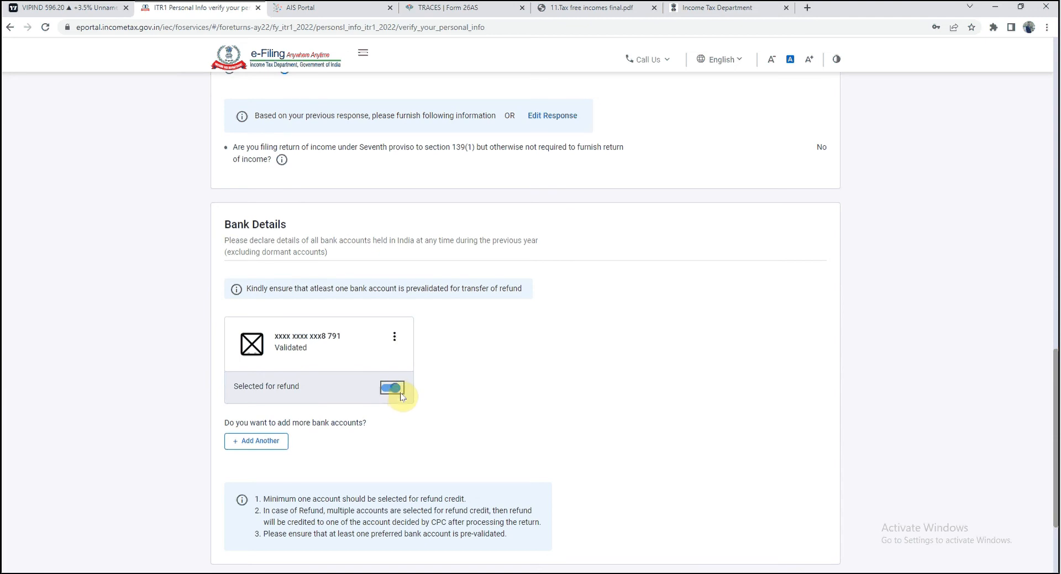
{"action": "left_click", "coordinate": [390, 392]}
{"action": "scroll", "coordinate": [415, 422], "scroll_direction": "down", "scroll_amount": 3}
{"action": "left_click", "coordinate": [791, 469]}
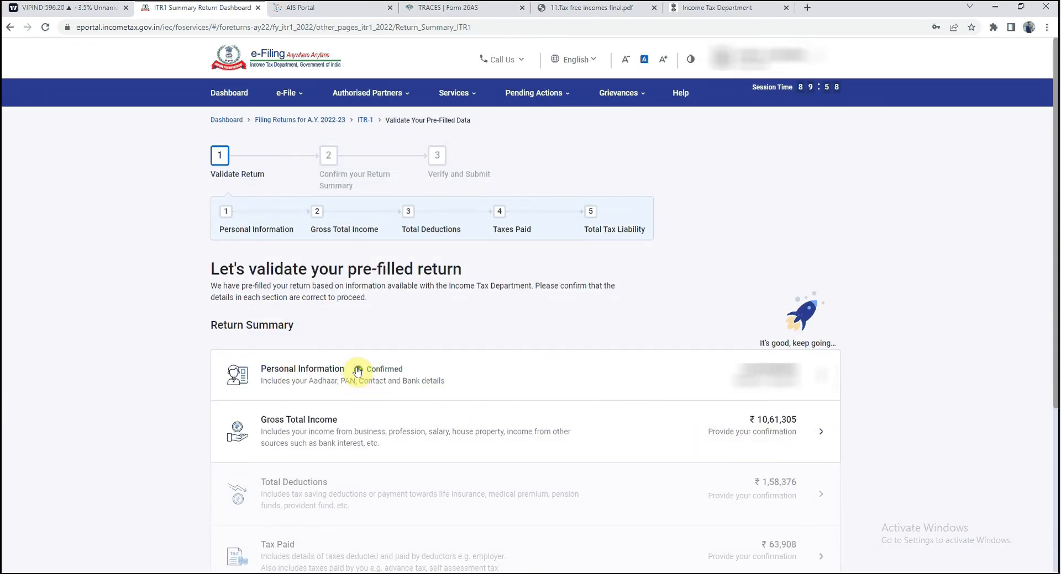
Step: Open the Gross Total Income section and skip the salary exemption questions
{"action": "scroll", "coordinate": [497, 373], "scroll_direction": "down", "scroll_amount": 2}
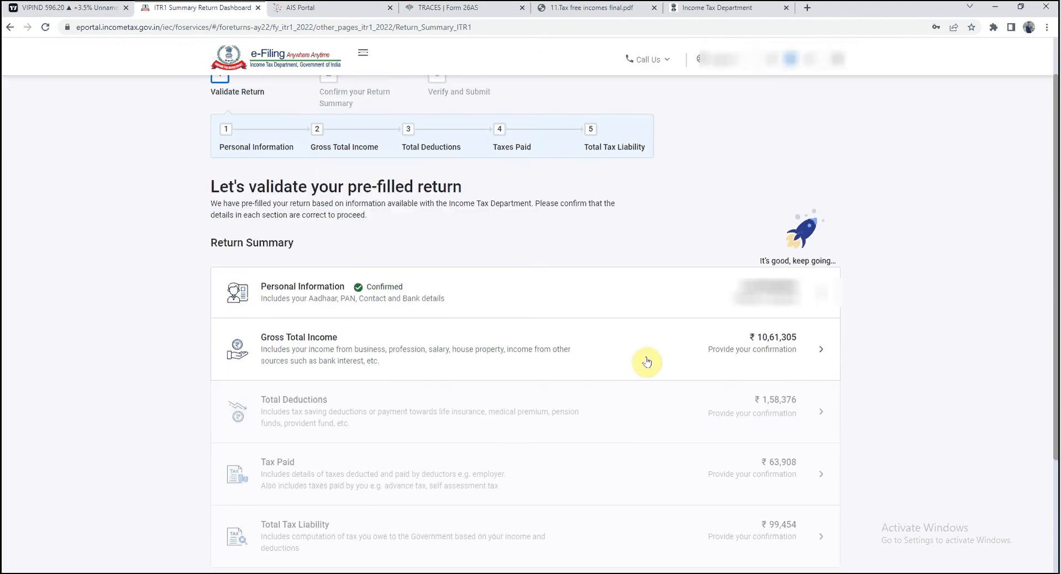
{"action": "left_click", "coordinate": [821, 354]}
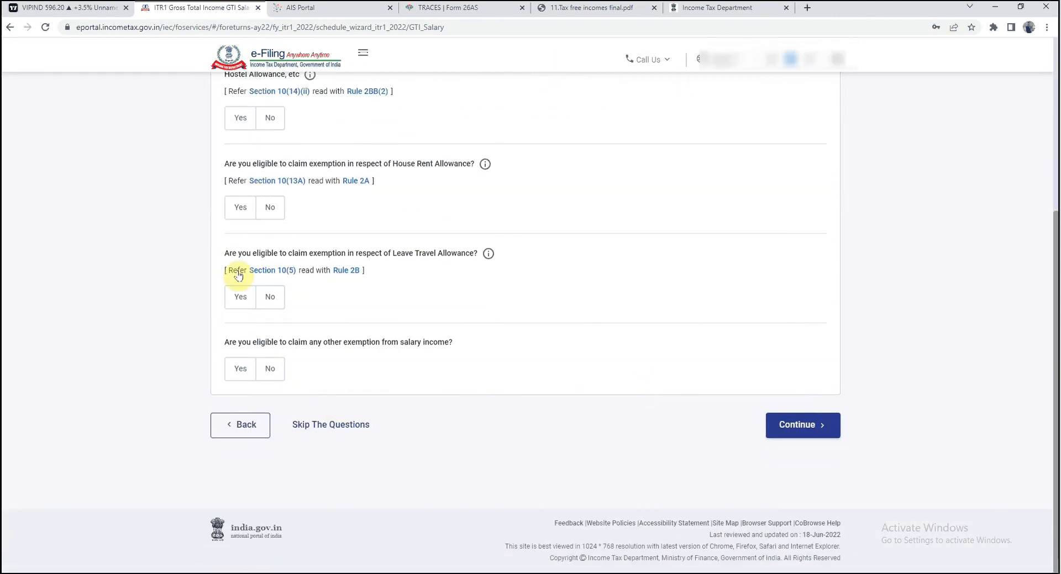
{"action": "left_click", "coordinate": [326, 428]}
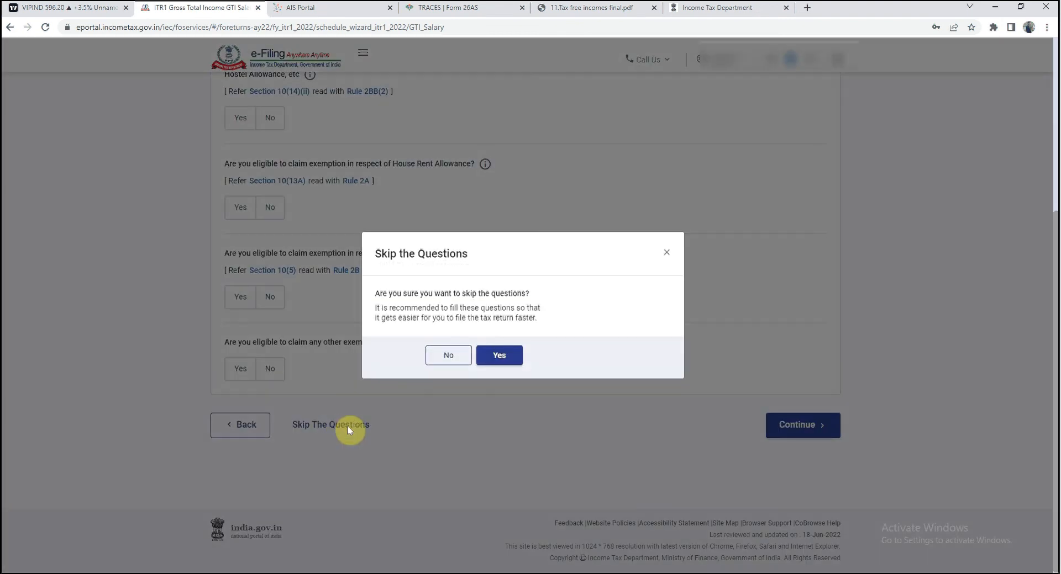
{"action": "left_click", "coordinate": [497, 357]}
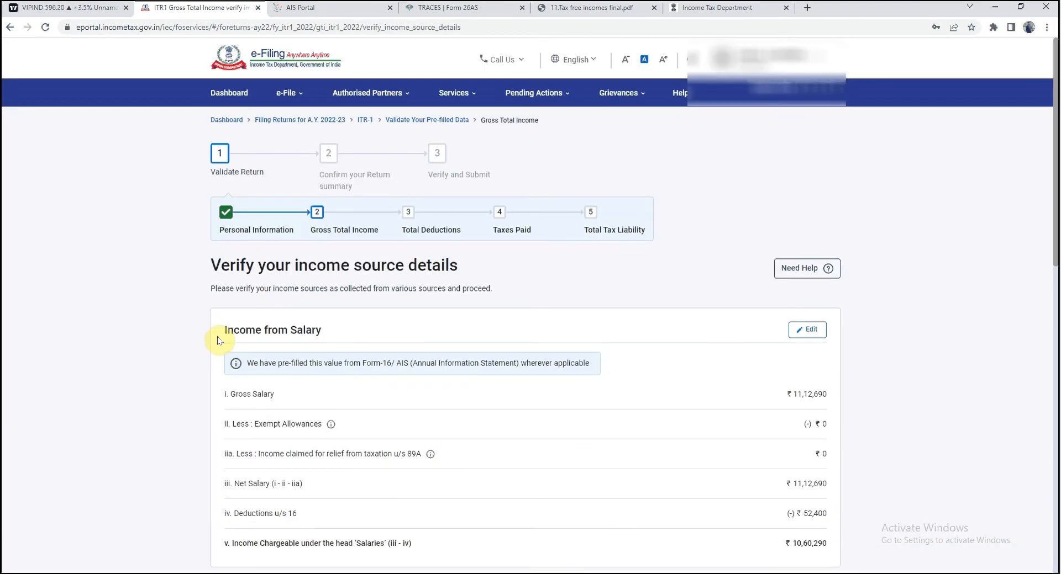
Step: Review the salary, house property, other sources and exempt income details in the income source verification
{"action": "scroll", "coordinate": [315, 340], "scroll_direction": "down", "scroll_amount": 1}
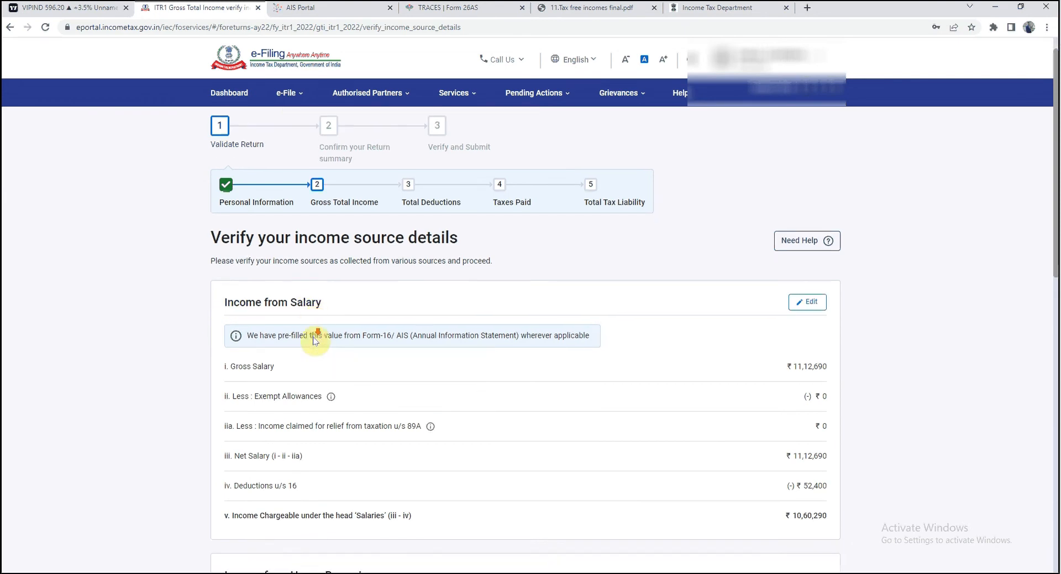
{"action": "scroll", "coordinate": [315, 340], "scroll_direction": "down", "scroll_amount": 5}
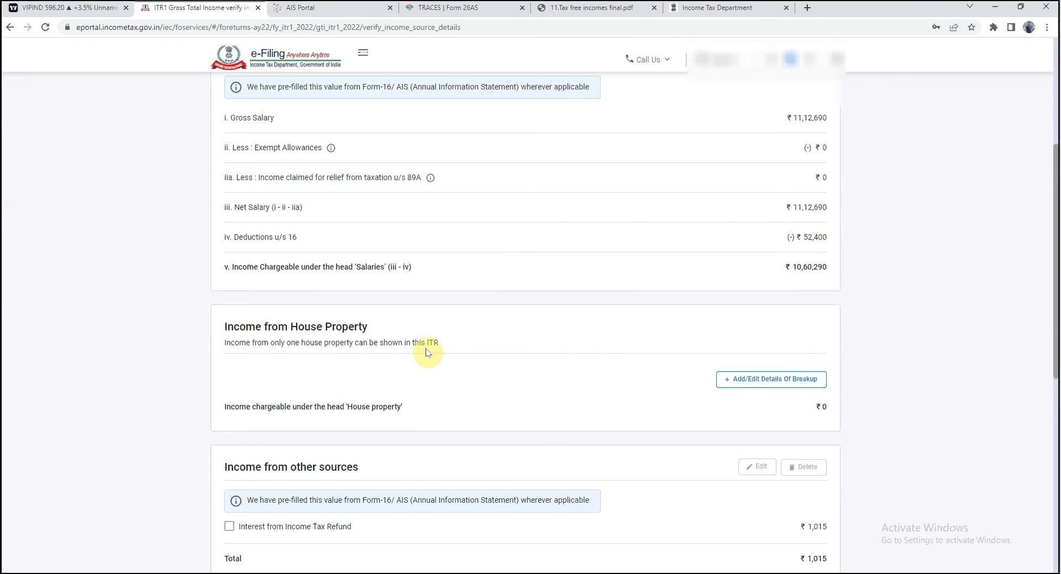
{"action": "scroll", "coordinate": [511, 396], "scroll_direction": "down", "scroll_amount": 2}
{"action": "scroll", "coordinate": [514, 395], "scroll_direction": "down", "scroll_amount": 5}
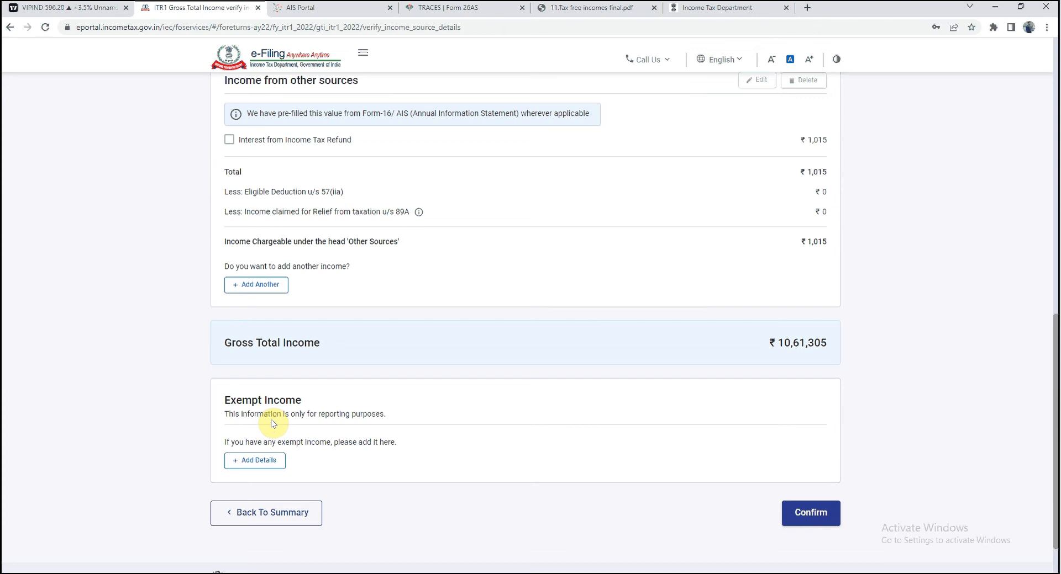
{"action": "scroll", "coordinate": [391, 462], "scroll_direction": "up", "scroll_amount": 10}
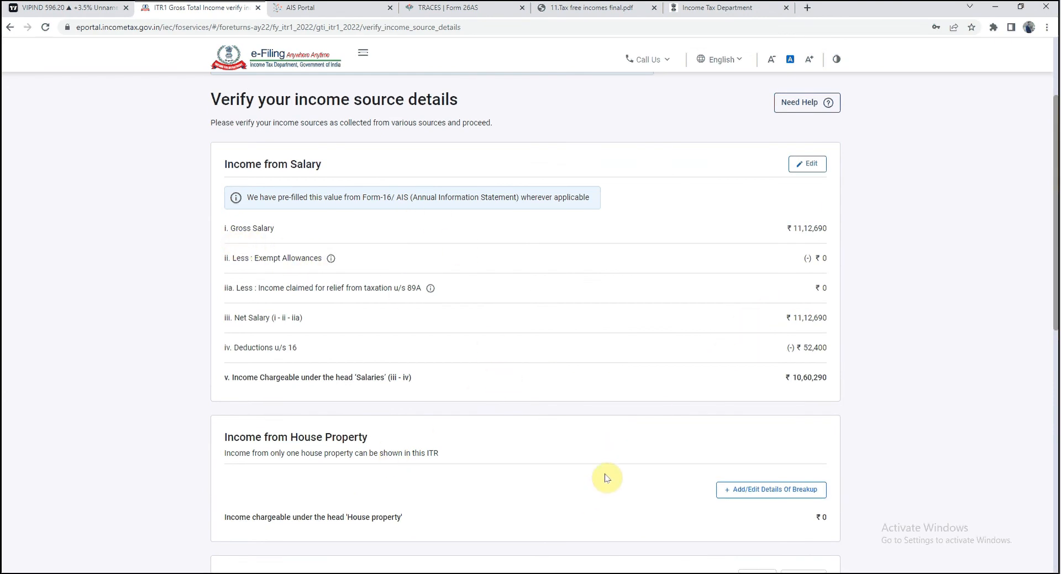
Step: Open Income from Salary for editing and compare the section 17(1), section 17(2) and total amounts with the Form 16 PDF in Adobe Reader
{"action": "left_click", "coordinate": [813, 164]}
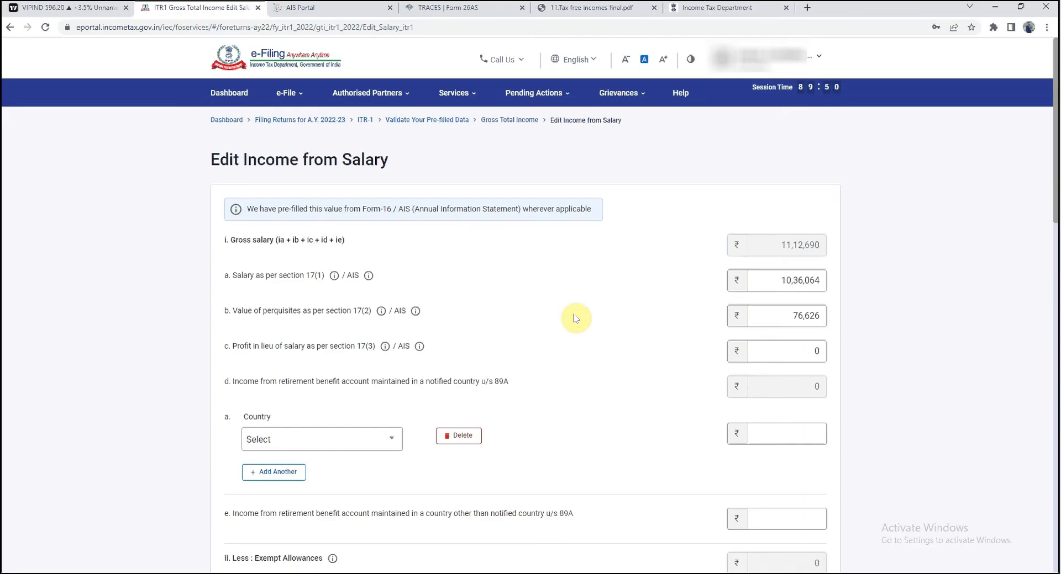
{"action": "left_click", "coordinate": [459, 573]}
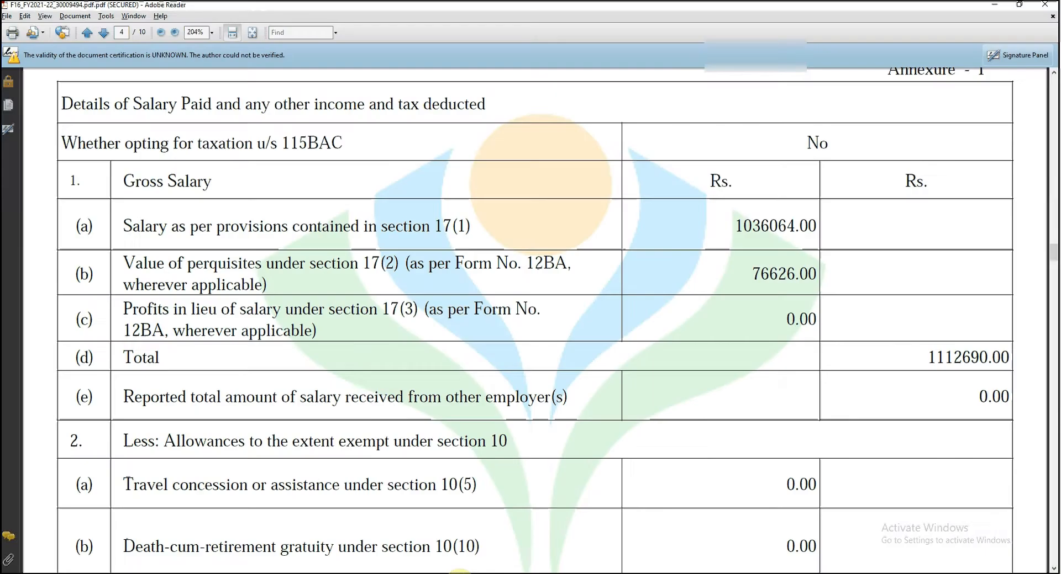
{"action": "left_click_drag", "start_coordinate": [735, 227], "coordinate": [817, 228]}
{"action": "left_click_drag", "start_coordinate": [750, 274], "coordinate": [818, 275]}
{"action": "left_click_drag", "start_coordinate": [926, 358], "coordinate": [992, 358]}
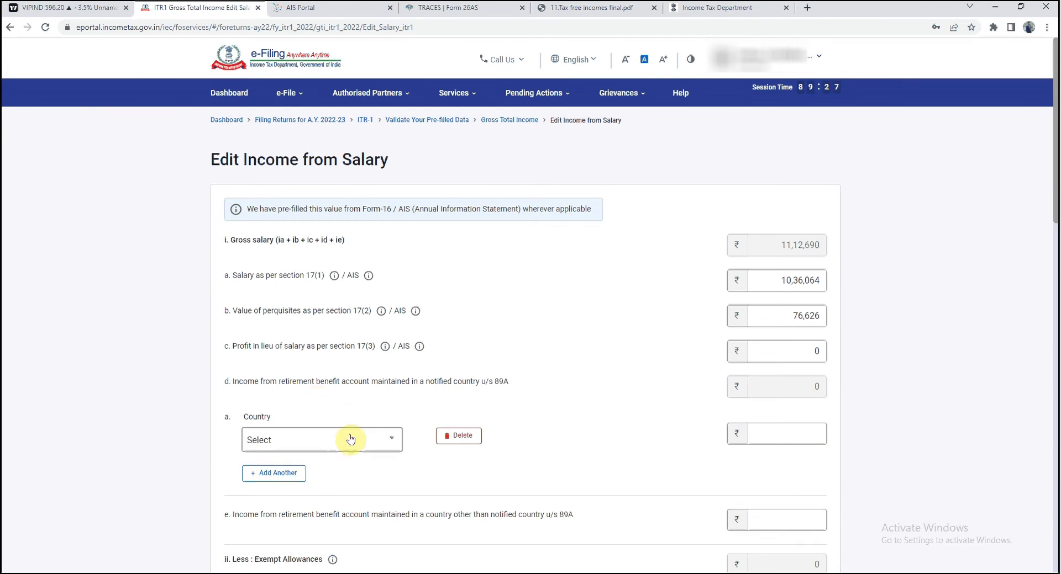
Step: Return to the e-filing portal and delete the empty country entry under notified-country retirement benefit income u/s 89A
{"action": "left_click", "coordinate": [805, 439]}
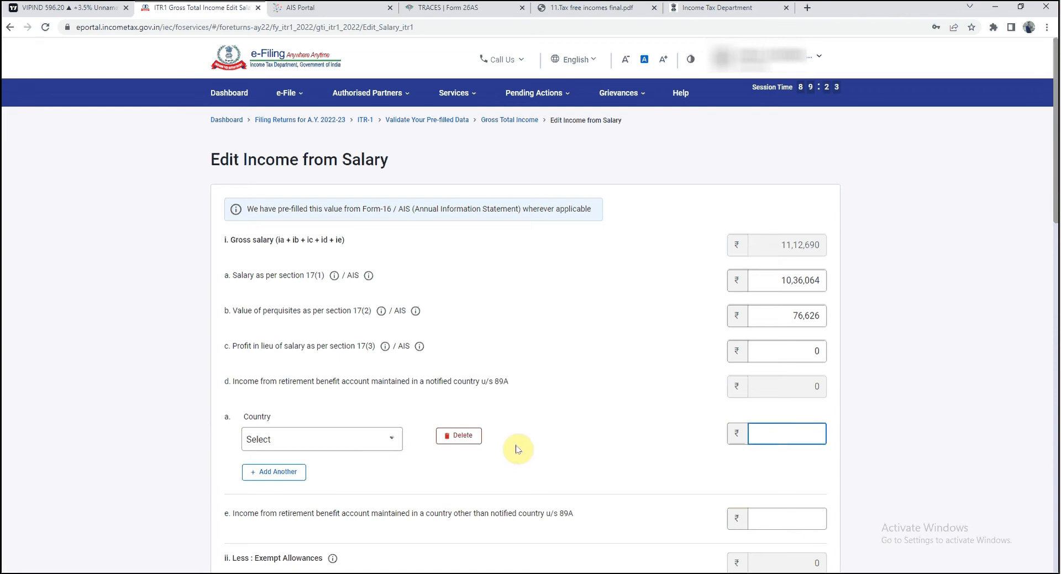
{"action": "left_click", "coordinate": [466, 439]}
{"action": "left_click", "coordinate": [566, 348]}
{"action": "scroll", "coordinate": [83, 417], "scroll_direction": "down", "scroll_amount": 1}
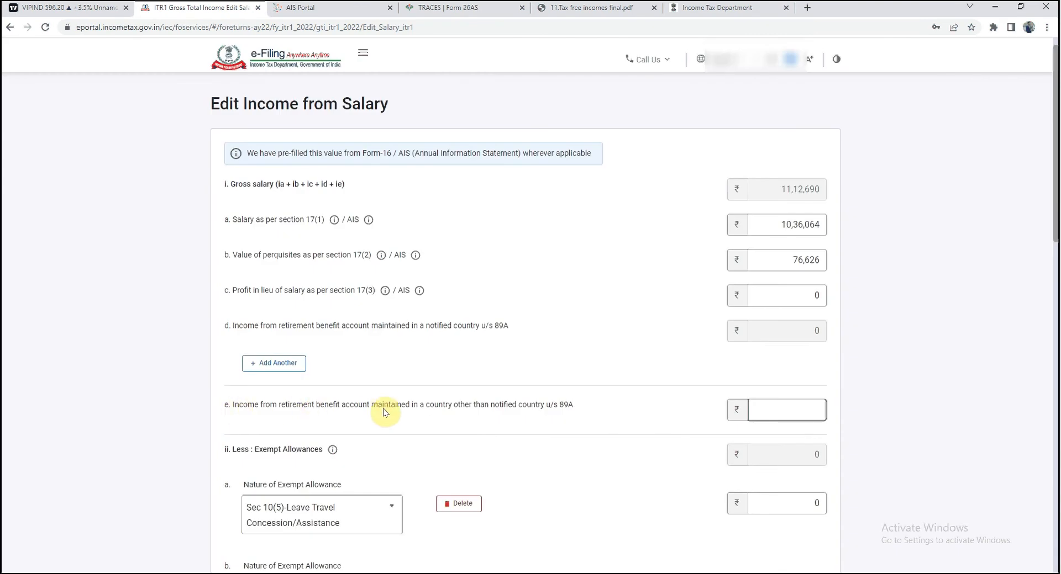
{"action": "left_click", "coordinate": [334, 338]}
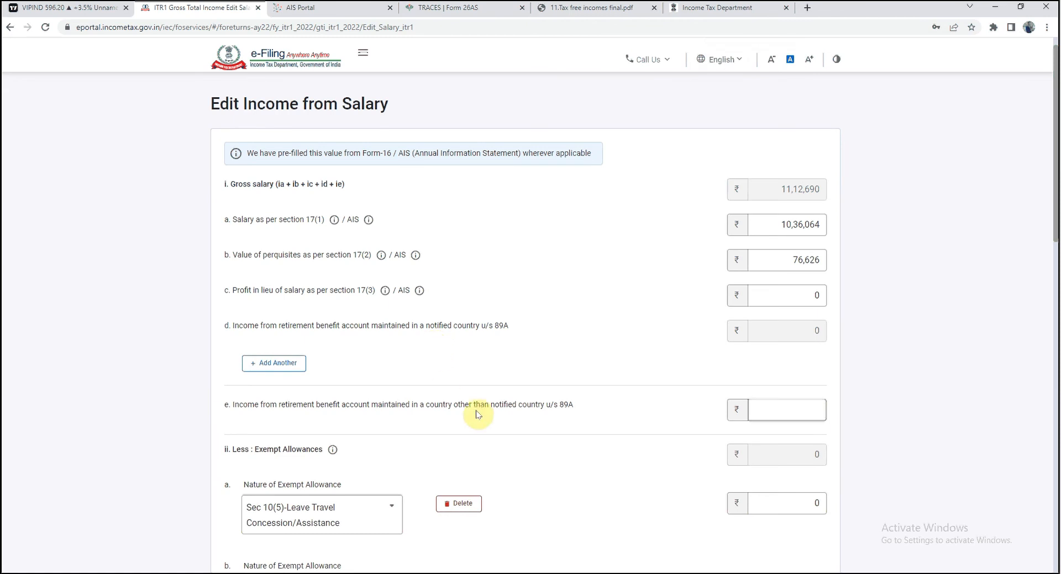
{"action": "left_click", "coordinate": [379, 406]}
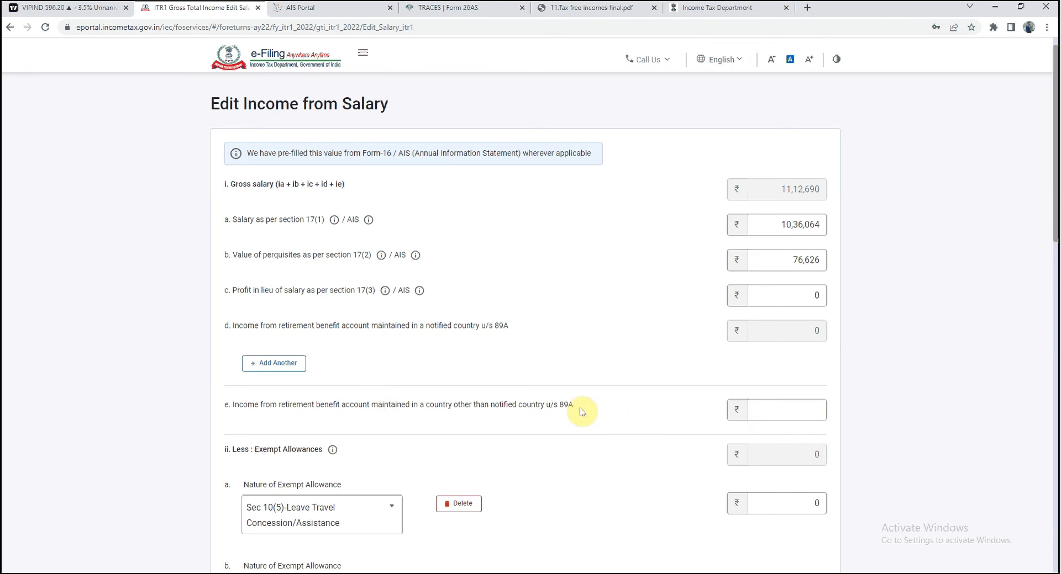
Step: Consult the Income Tax Department's list of benefits available to salaried persons, examining the exempt allowances
{"action": "scroll", "coordinate": [442, 387], "scroll_direction": "down", "scroll_amount": 3}
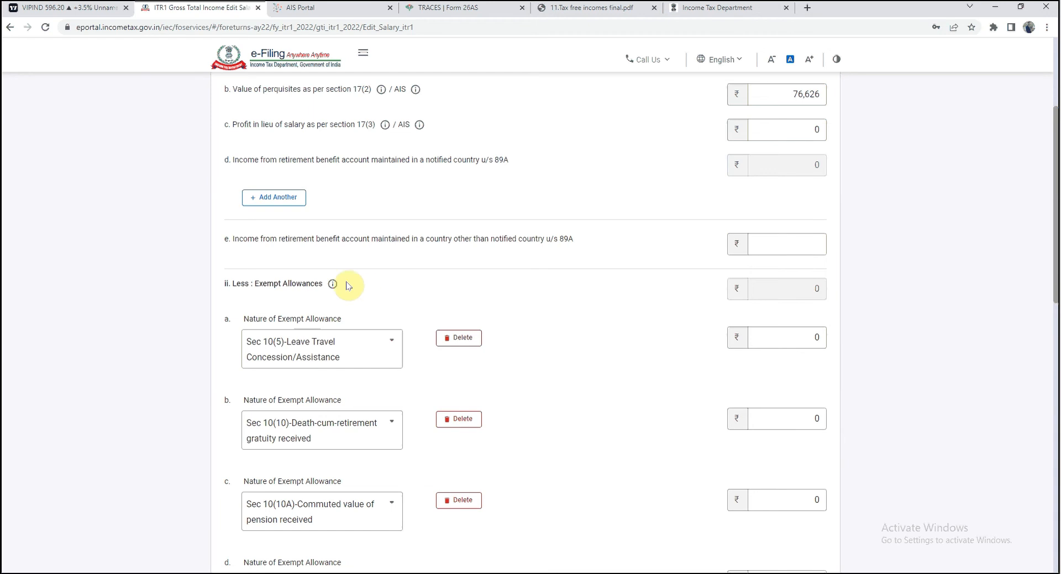
{"action": "left_click", "coordinate": [725, 7]}
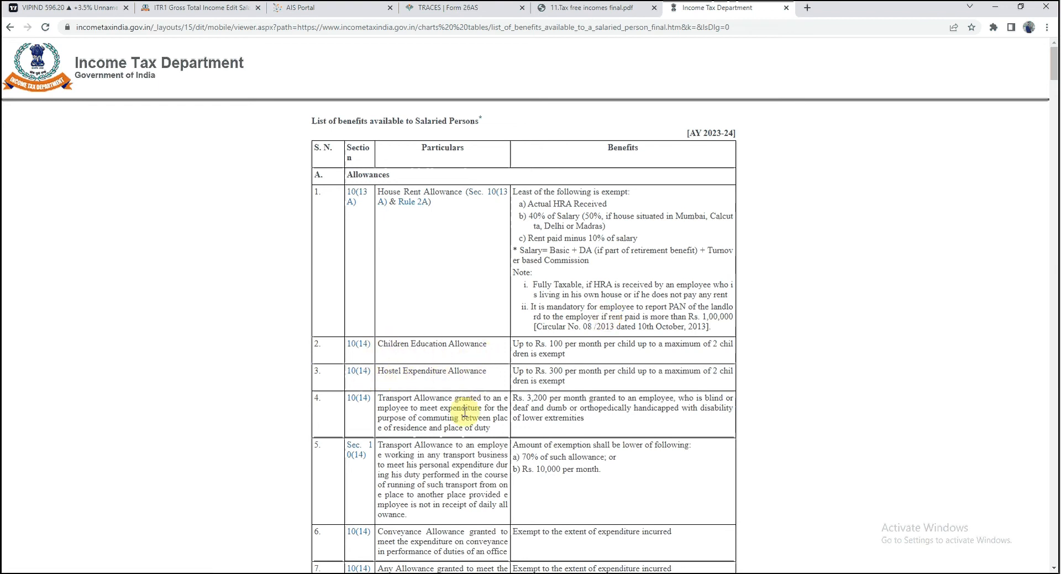
{"action": "scroll", "coordinate": [469, 395], "scroll_direction": "down", "scroll_amount": 1}
{"action": "scroll", "coordinate": [398, 431], "scroll_direction": "down", "scroll_amount": 6}
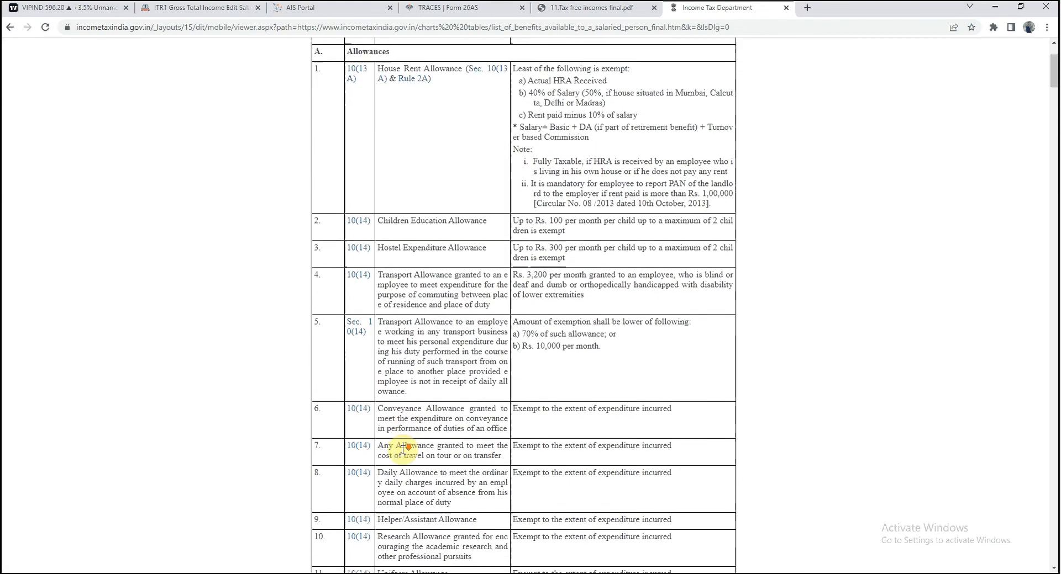
{"action": "scroll", "coordinate": [403, 452], "scroll_direction": "down", "scroll_amount": 1}
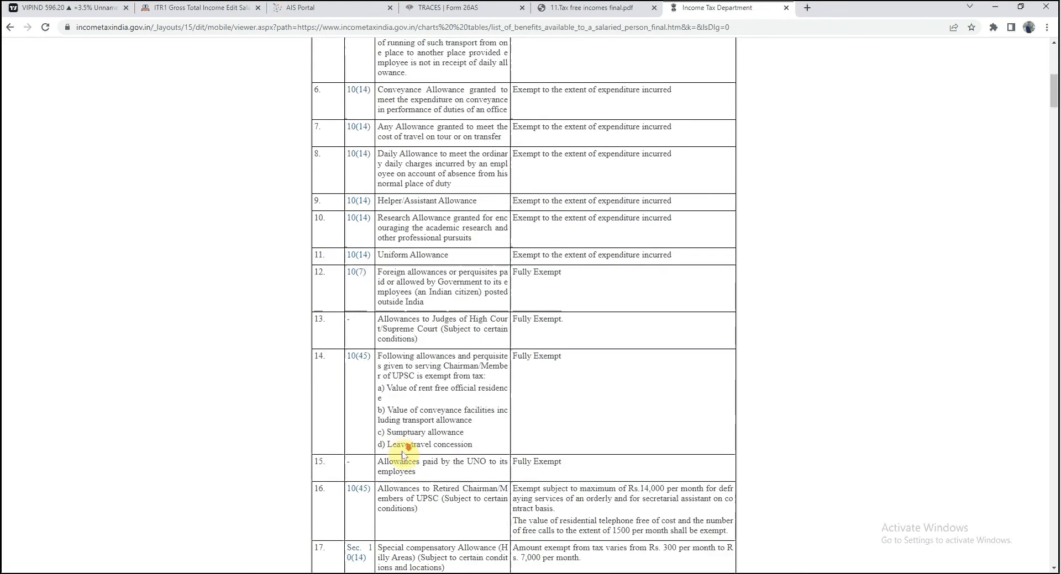
{"action": "scroll", "coordinate": [402, 454], "scroll_direction": "down", "scroll_amount": 3}
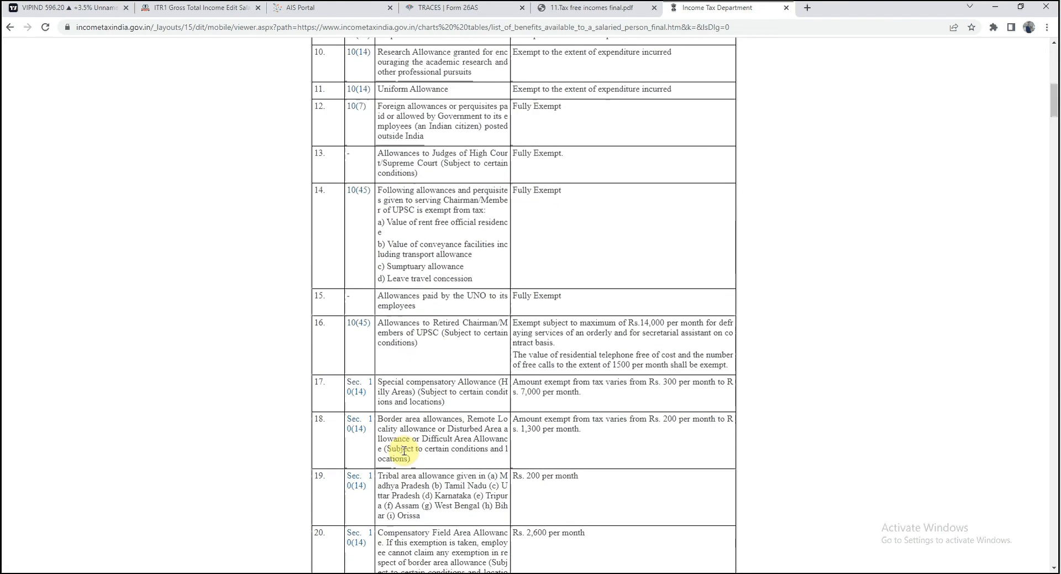
{"action": "scroll", "coordinate": [404, 452], "scroll_direction": "down", "scroll_amount": 6}
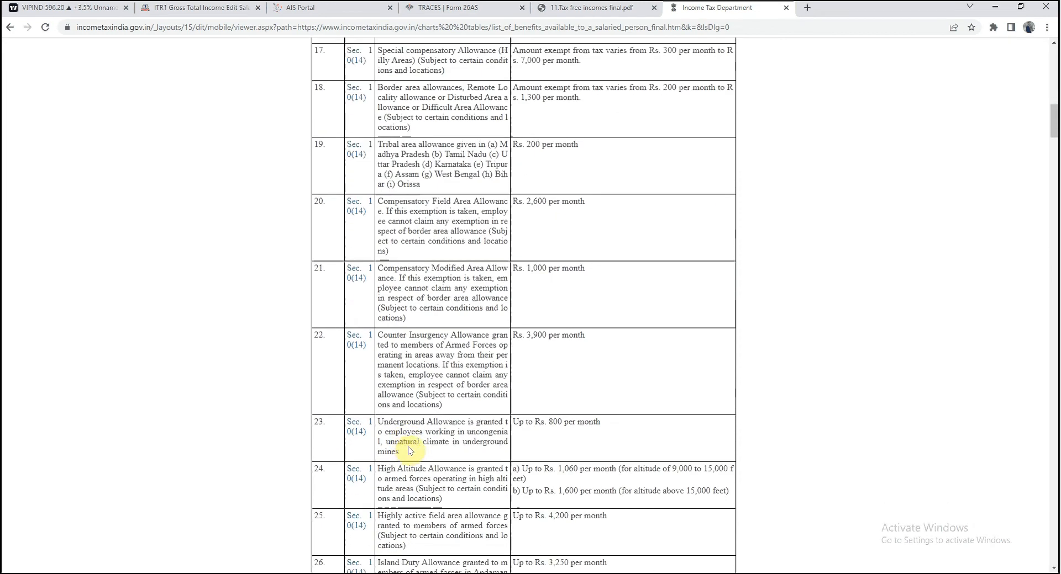
{"action": "scroll", "coordinate": [410, 452], "scroll_direction": "up", "scroll_amount": 6}
Step: Return to the salary income form and delete the surplus pre-filled exempt allowance entries, leaving only one
{"action": "scroll", "coordinate": [623, 446], "scroll_direction": "down", "scroll_amount": 2}
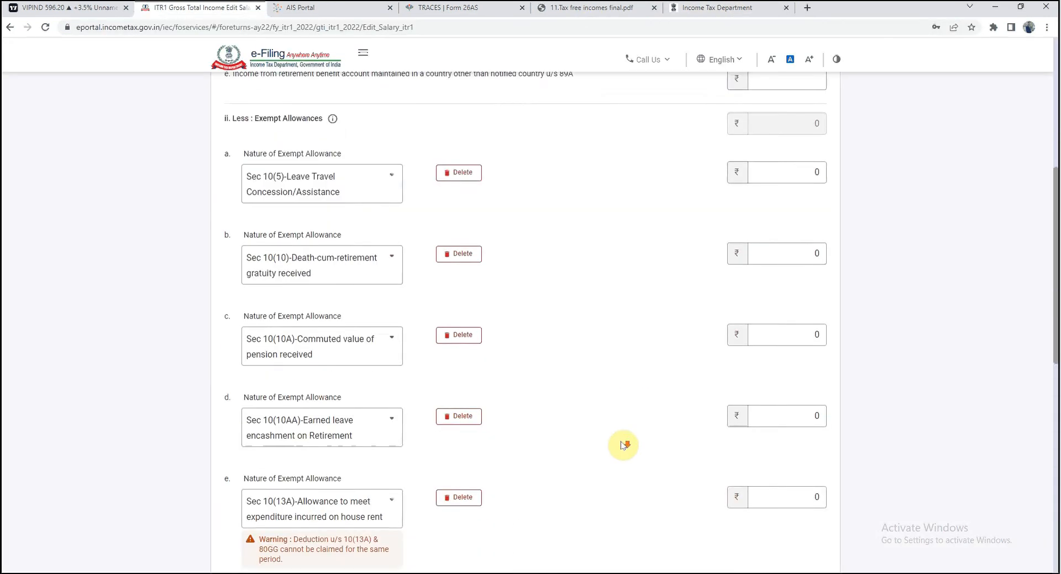
{"action": "scroll", "coordinate": [622, 445], "scroll_direction": "down", "scroll_amount": 1}
{"action": "scroll", "coordinate": [596, 362], "scroll_direction": "up", "scroll_amount": 3}
{"action": "left_click", "coordinate": [461, 228]}
{"action": "left_click", "coordinate": [616, 348]}
{"action": "left_click", "coordinate": [462, 308]}
{"action": "left_click", "coordinate": [617, 348]}
{"action": "left_click", "coordinate": [462, 227]}
{"action": "left_click", "coordinate": [616, 348]}
{"action": "left_click", "coordinate": [462, 227]}
{"action": "left_click", "coordinate": [617, 348]}
Step: Set the remaining exempt allowance's nature to Any Other and enter an amount of 6000
{"action": "left_click", "coordinate": [364, 237]}
{"action": "scroll", "coordinate": [328, 359], "scroll_direction": "down", "scroll_amount": 1}
{"action": "scroll", "coordinate": [328, 362], "scroll_direction": "down", "scroll_amount": 3}
{"action": "left_click", "coordinate": [297, 383]}
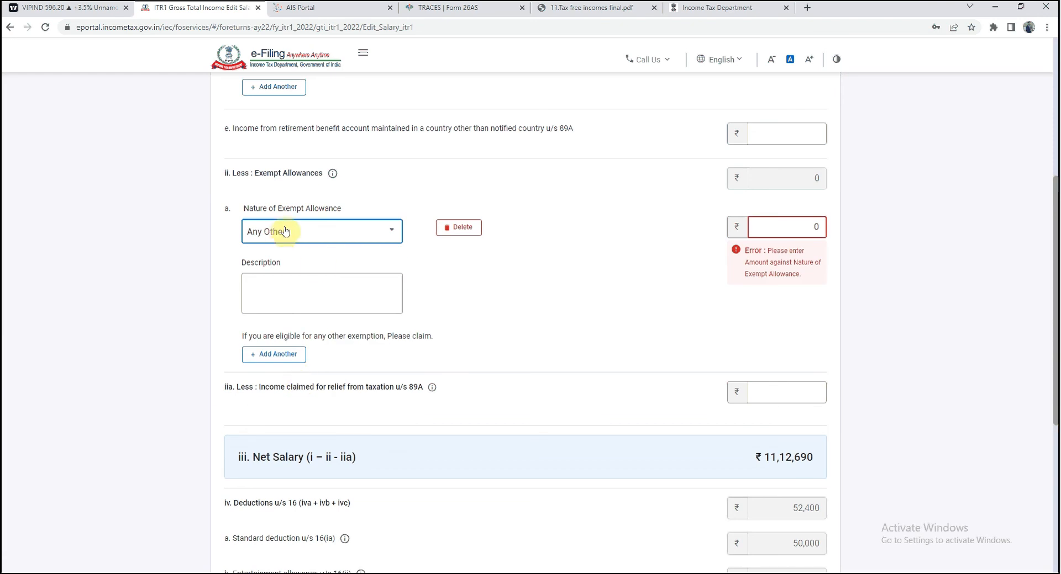
{"action": "left_click", "coordinate": [801, 227]}
{"action": "type", "text": "6000"}
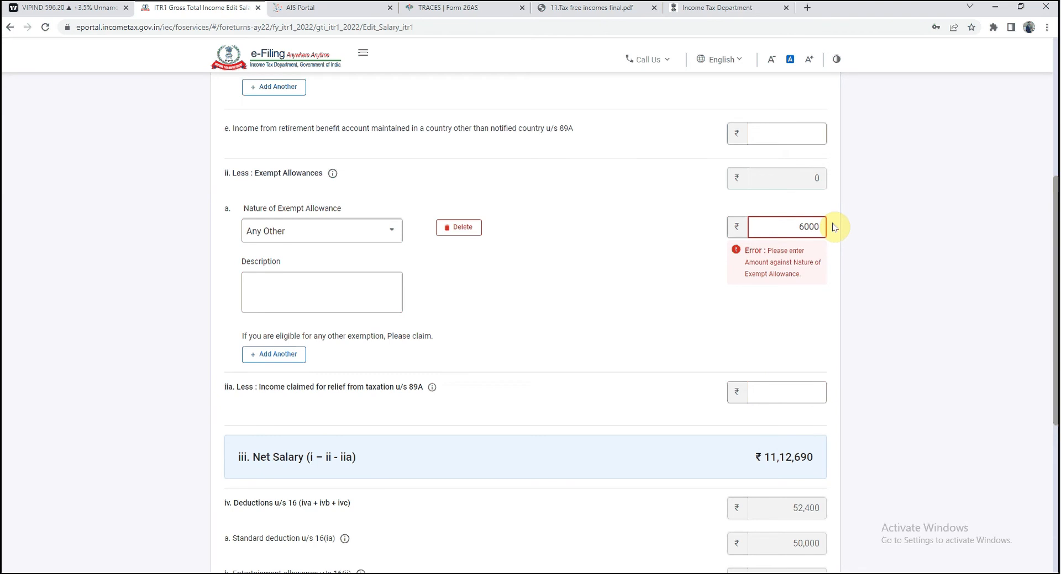
Step: Switch to the Form 16 PDF in Adobe Reader and check the total amount of any other exemption under section 10
{"action": "key", "text": "alt+Tab"}
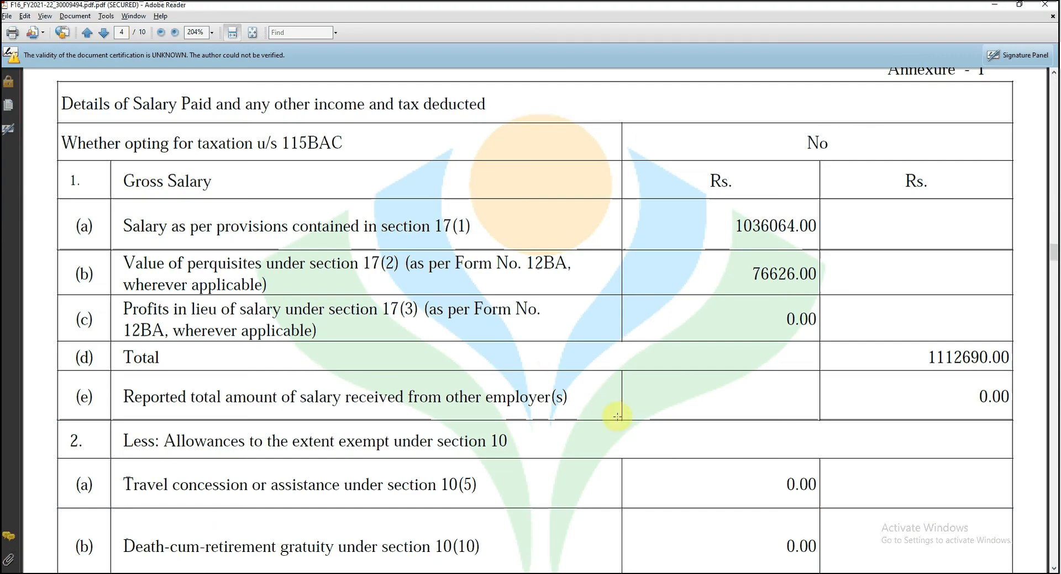
{"action": "scroll", "coordinate": [551, 445], "scroll_direction": "down", "scroll_amount": 10}
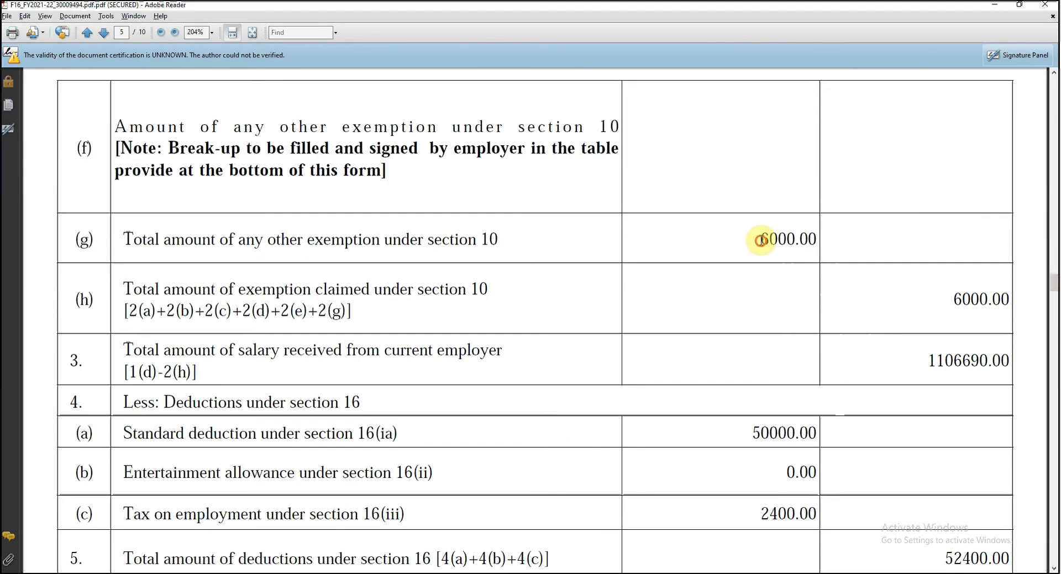
{"action": "left_click_drag", "start_coordinate": [760, 240], "coordinate": [821, 239]}
{"action": "left_click_drag", "start_coordinate": [123, 240], "coordinate": [287, 240]}
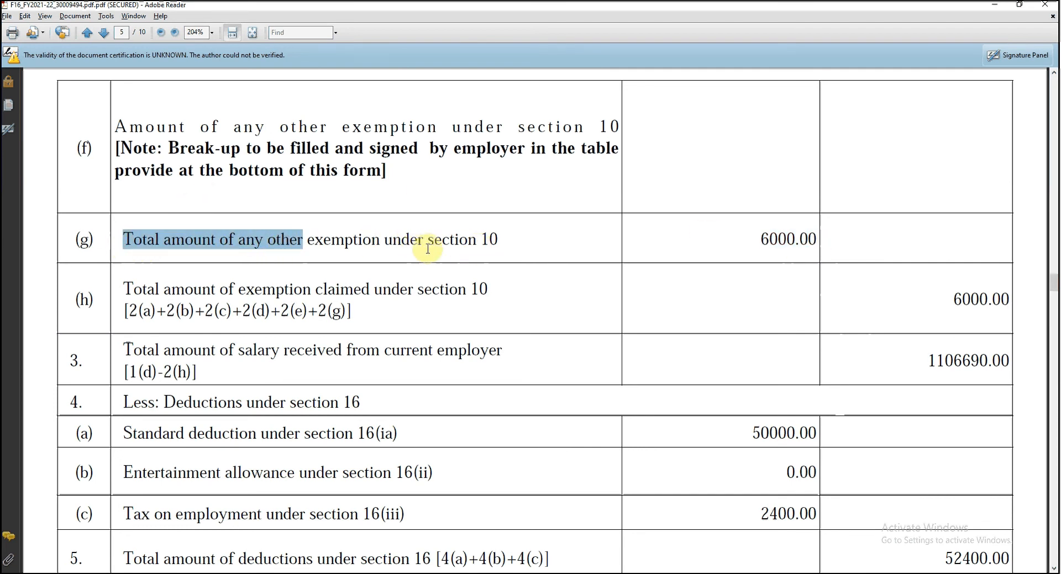
{"action": "left_click", "coordinate": [747, 240]}
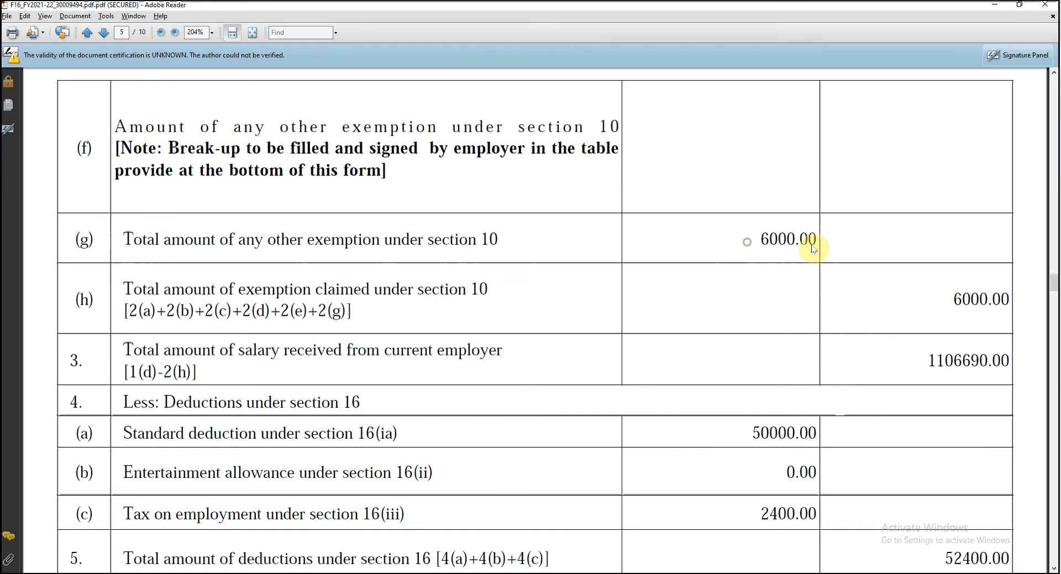
Step: Return to the salary income form and describe the Any Other exempt allowance as uniform allowance
{"action": "key", "text": "alt+Tab"}
{"action": "left_click", "coordinate": [328, 286]}
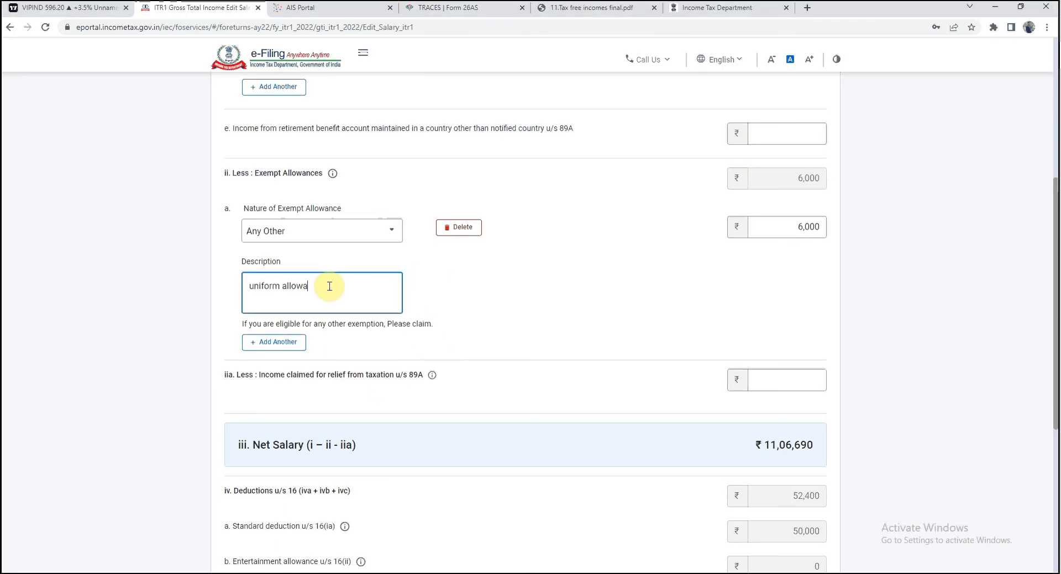
{"action": "left_click", "coordinate": [514, 264]}
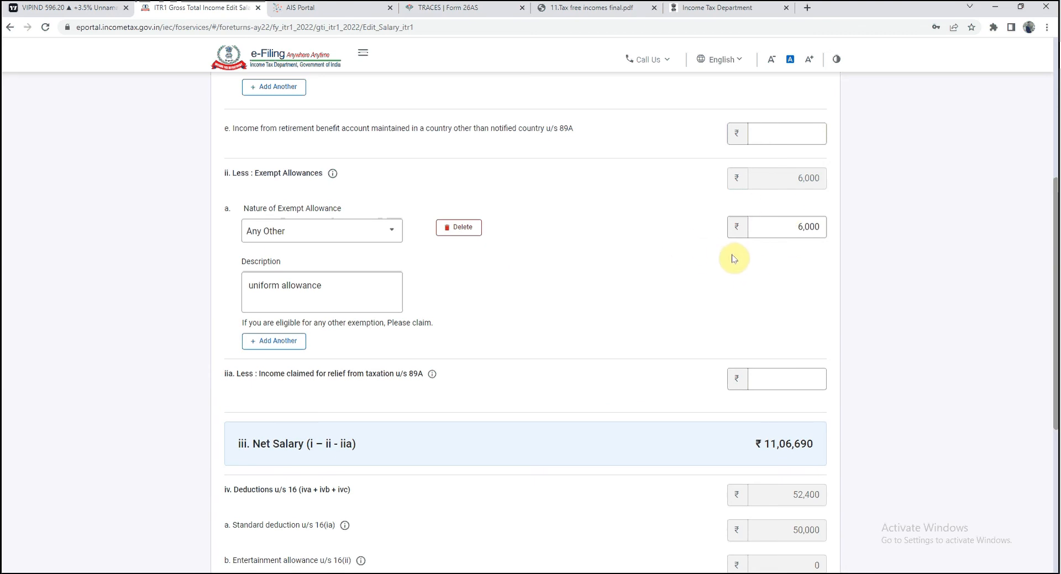
Step: Compare the net salary with the salary received from current employer in Form 16, and review the section 16 deductions in the return
{"action": "scroll", "coordinate": [691, 281], "scroll_direction": "down", "scroll_amount": 2}
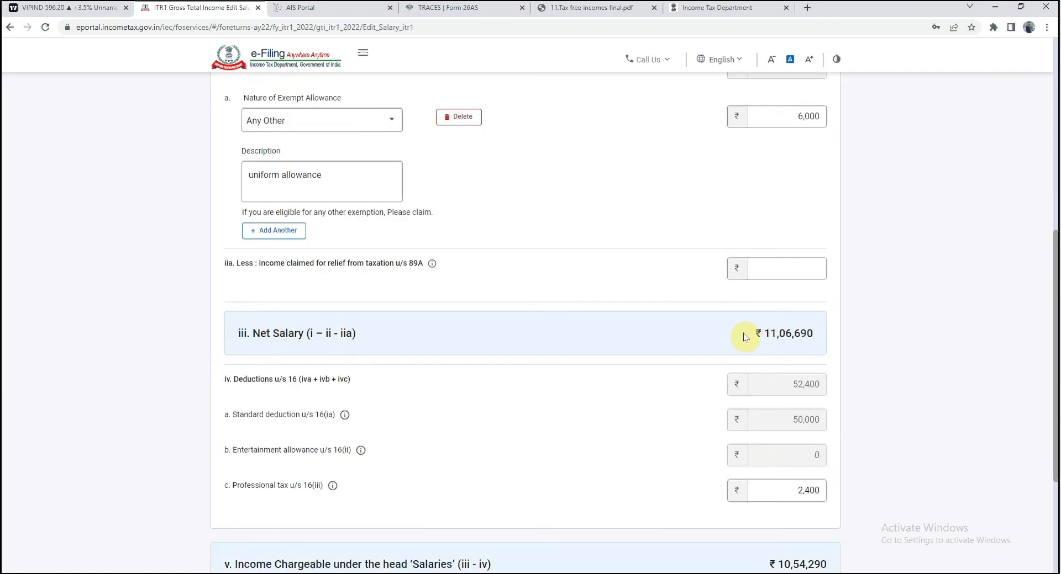
{"action": "key", "text": "alt+Tab"}
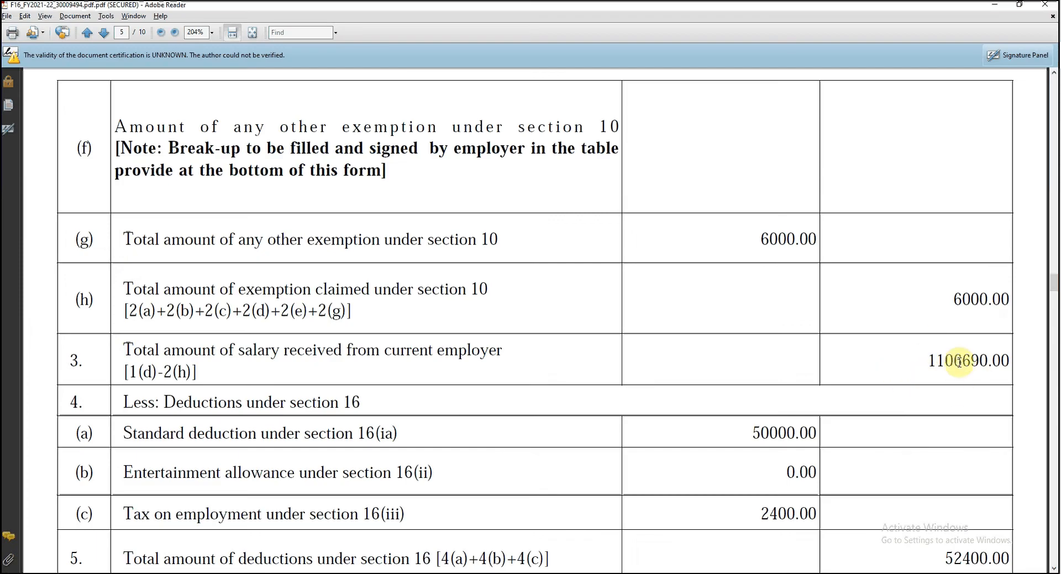
{"action": "key", "text": "alt+Tab"}
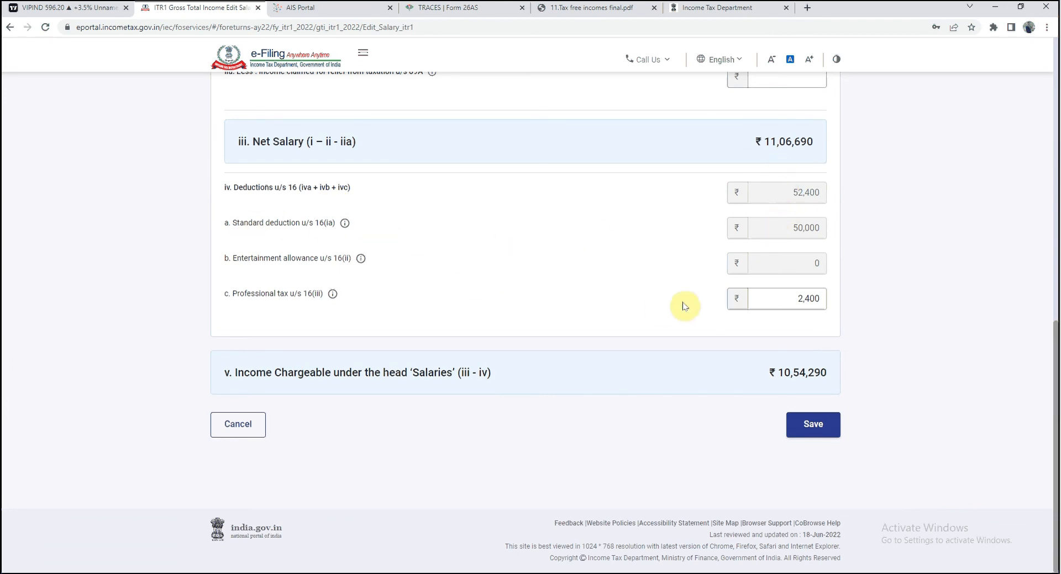
{"action": "left_click", "coordinate": [793, 301]}
{"action": "left_click", "coordinate": [835, 370]}
Step: Check the income chargeable under the head Salaries against Form 16, and save the salary details in the return
{"action": "key", "text": "alt+Tab"}
{"action": "scroll", "coordinate": [652, 408], "scroll_direction": "down", "scroll_amount": 3}
{"action": "scroll", "coordinate": [652, 407], "scroll_direction": "down", "scroll_amount": 3}
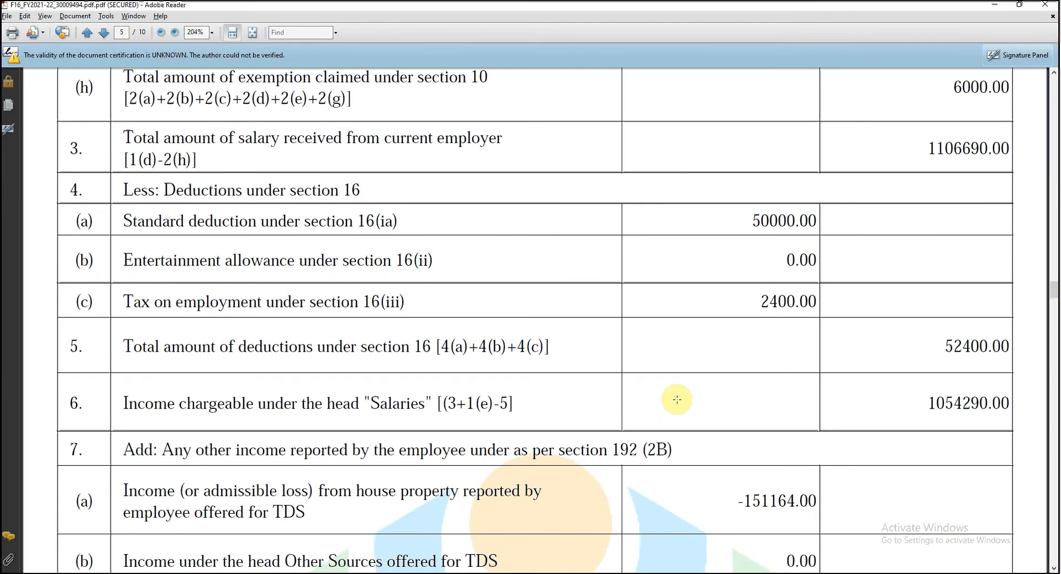
{"action": "left_click_drag", "start_coordinate": [928, 404], "coordinate": [1008, 404]}
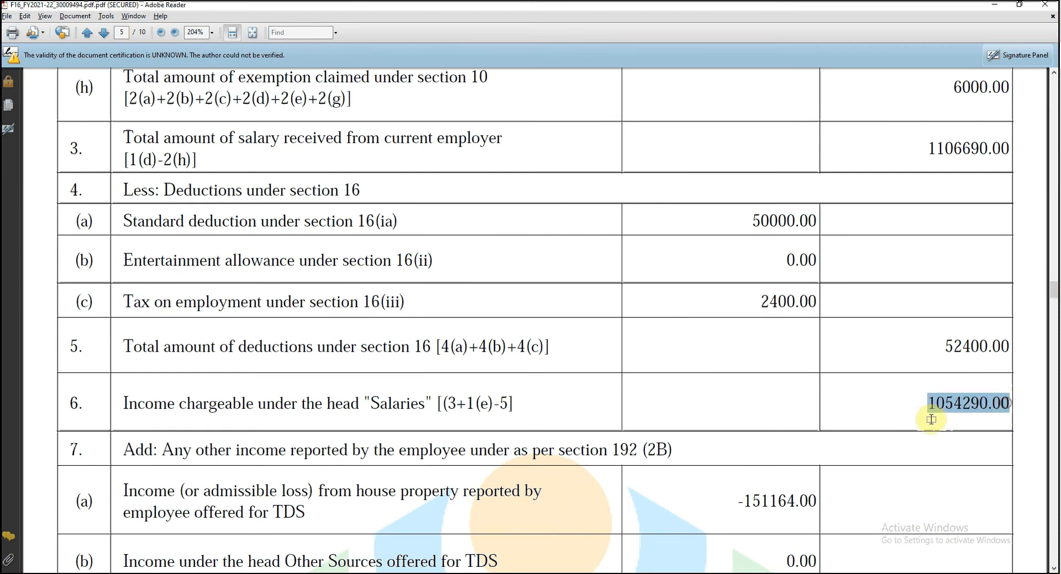
{"action": "key", "text": "alt+Tab"}
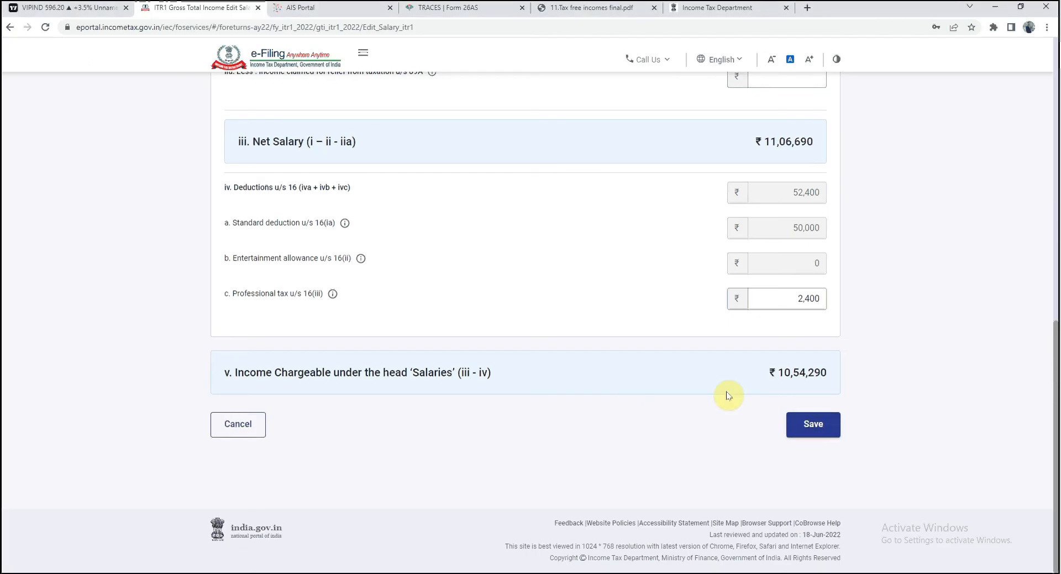
{"action": "left_click", "coordinate": [811, 427]}
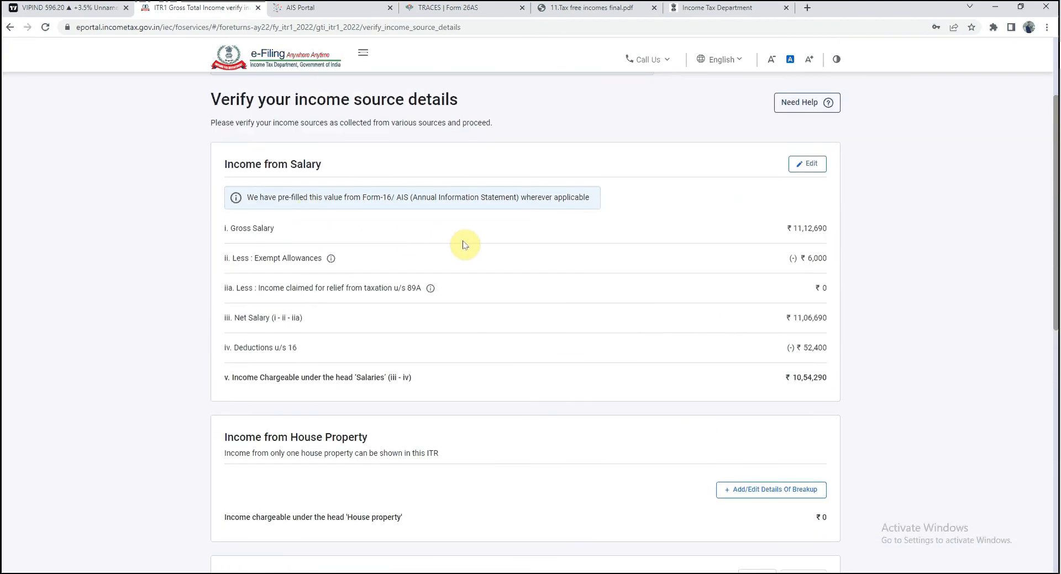
Step: Open the house property income breakup and enter 1,51,164 as interest payable on borrowed capital for the self-occupied property
{"action": "scroll", "coordinate": [534, 271], "scroll_direction": "down", "scroll_amount": 2}
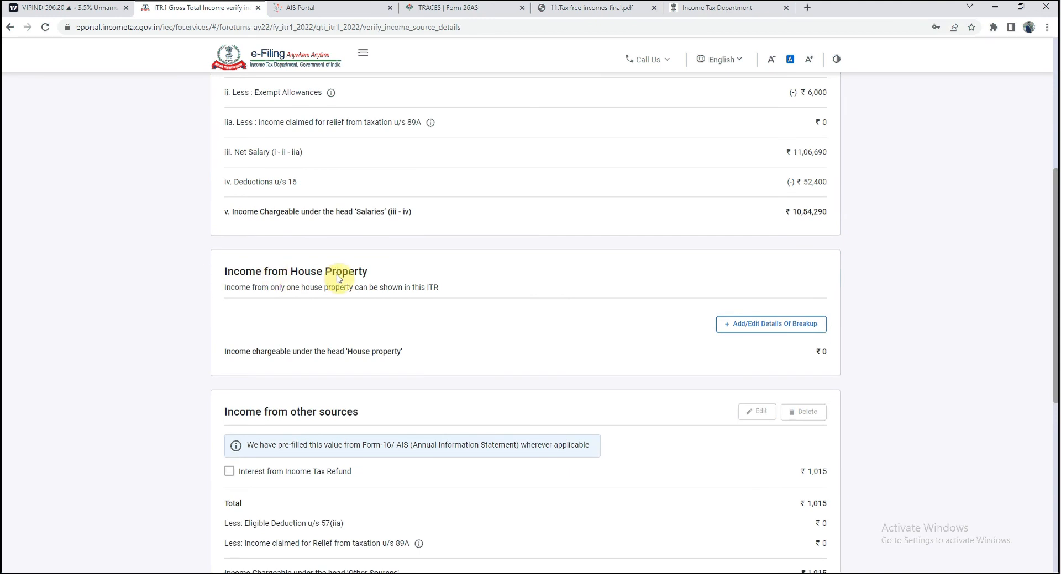
{"action": "left_click", "coordinate": [747, 331]}
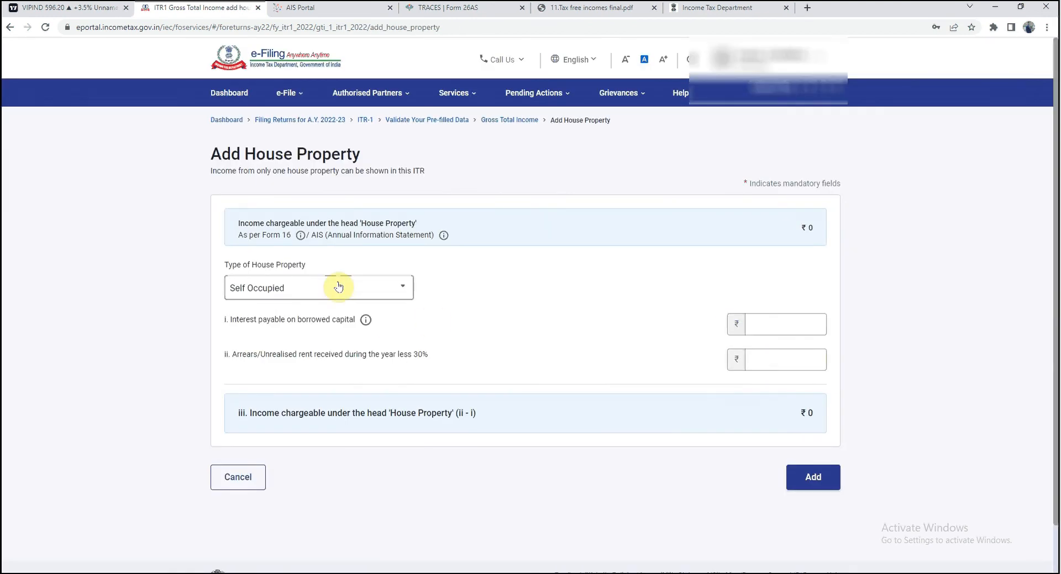
{"action": "left_click", "coordinate": [810, 322]}
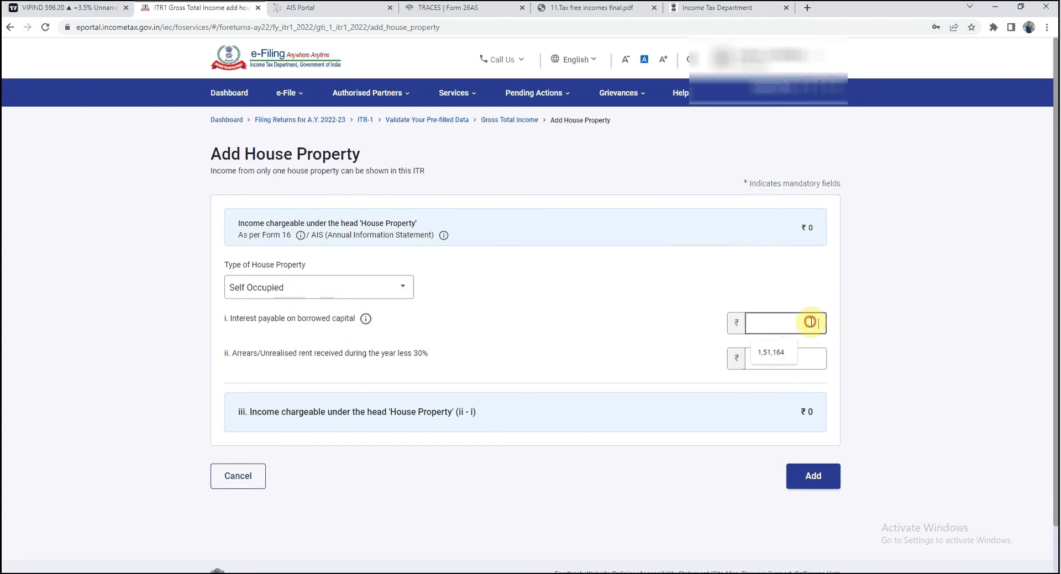
{"action": "left_click", "coordinate": [772, 355]}
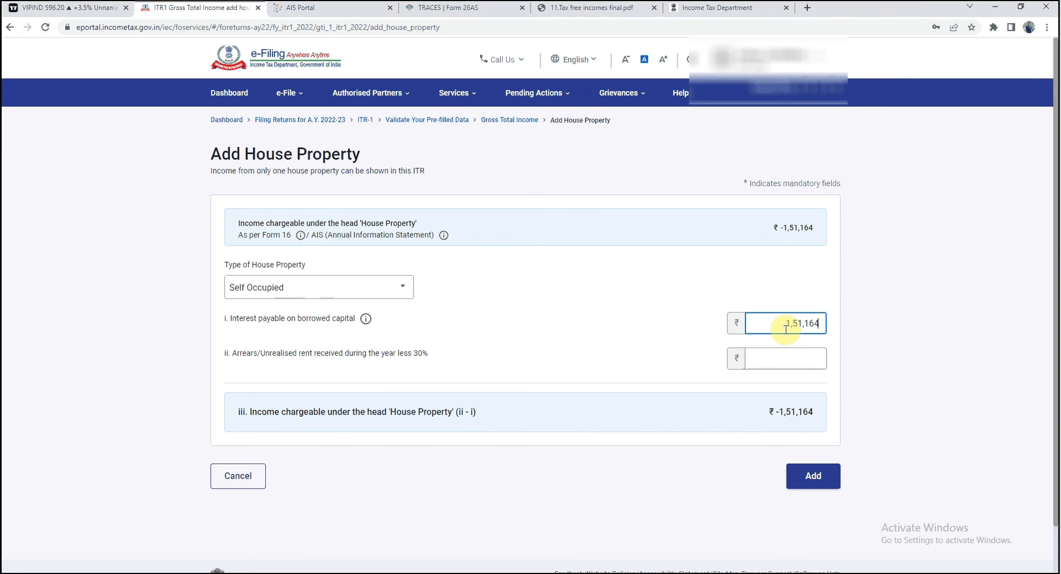
Step: Set the arrears/unrealised rent received to 0 and add the house property to the return
{"action": "left_click", "coordinate": [809, 360]}
{"action": "left_click", "coordinate": [487, 363]}
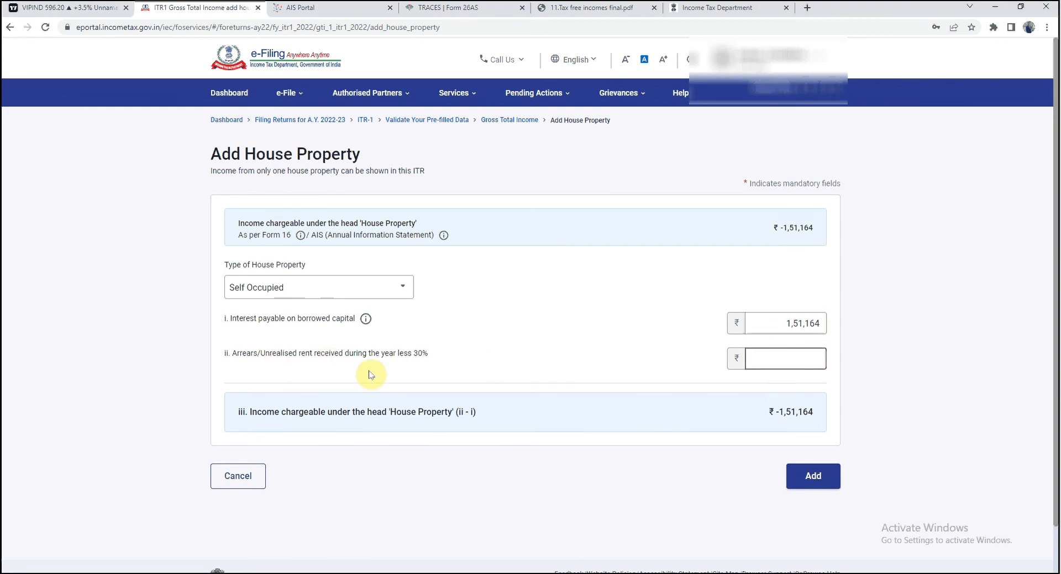
{"action": "left_click", "coordinate": [783, 359]}
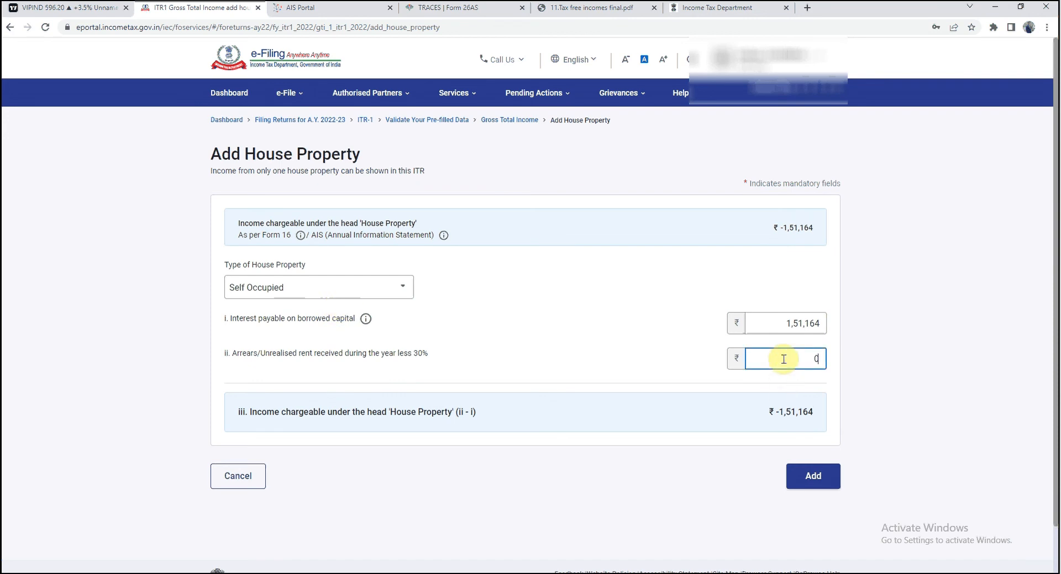
{"action": "left_click", "coordinate": [815, 476]}
{"action": "left_click", "coordinate": [714, 432]}
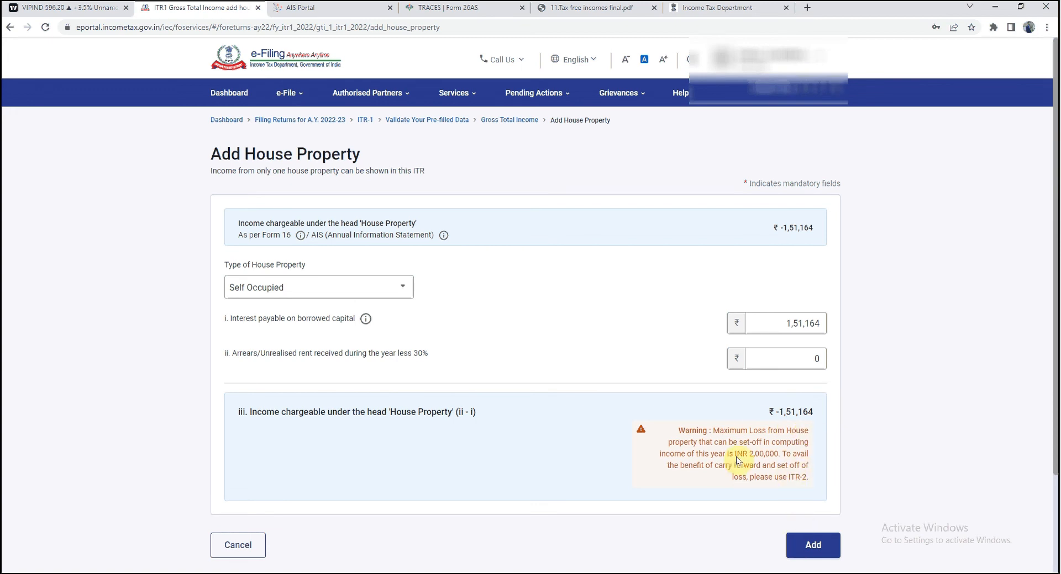
{"action": "left_click", "coordinate": [812, 546]}
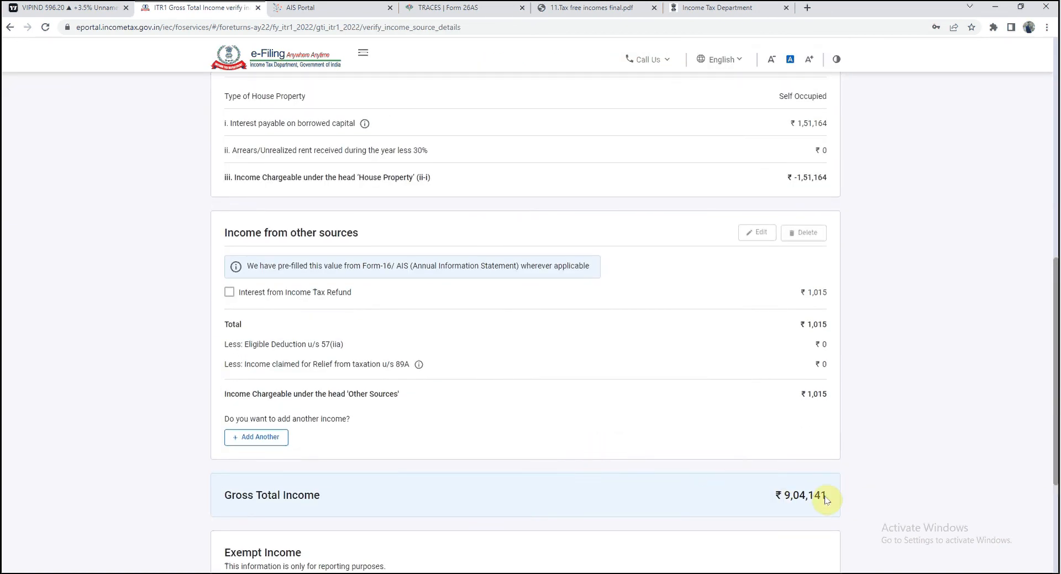
Step: Open a new exempt income entry and examine the available natures of exempt income
{"action": "scroll", "coordinate": [639, 426], "scroll_direction": "down", "scroll_amount": 3}
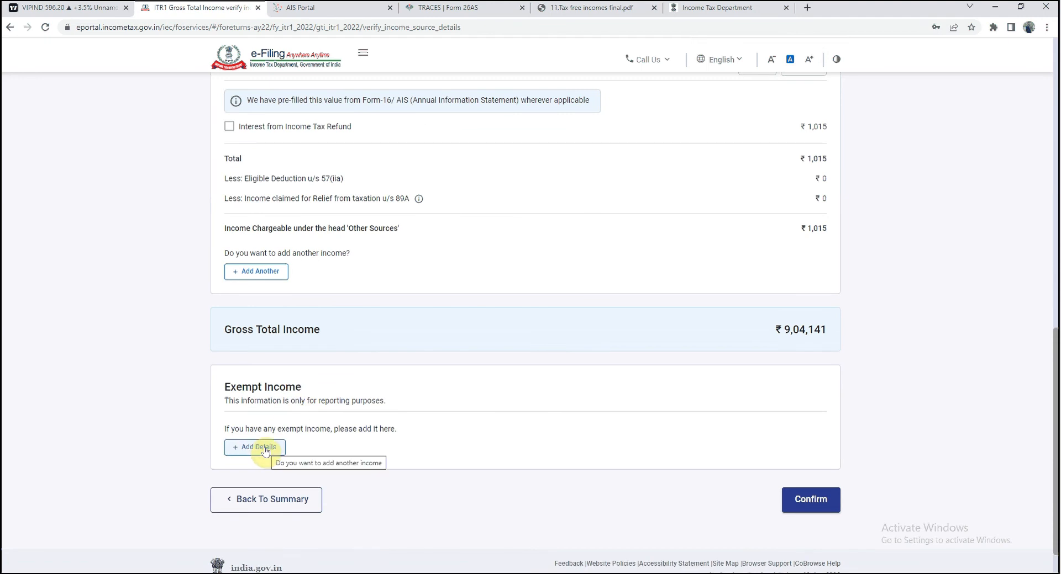
{"action": "left_click", "coordinate": [264, 449]}
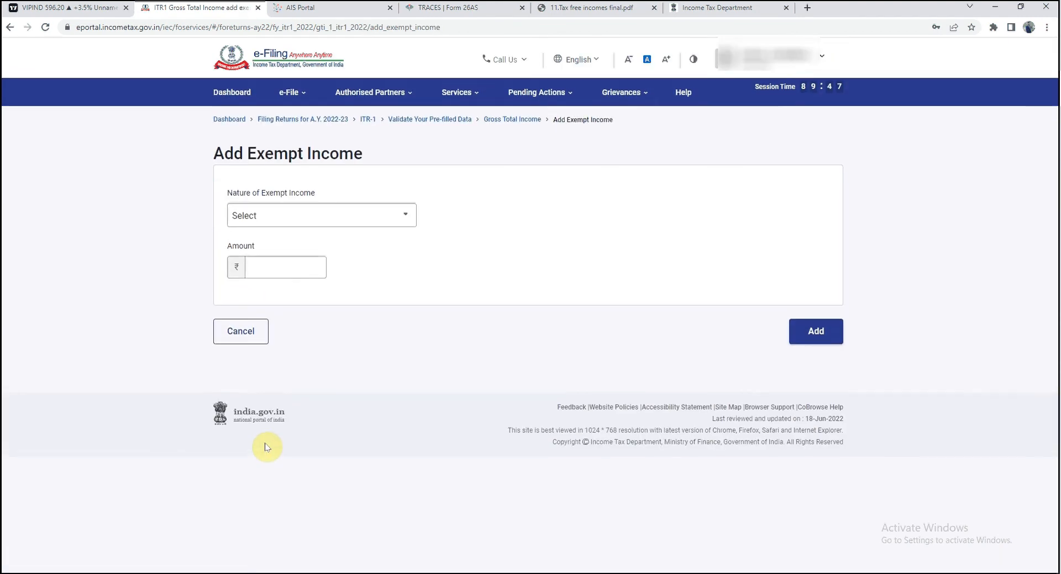
{"action": "left_click", "coordinate": [313, 220]}
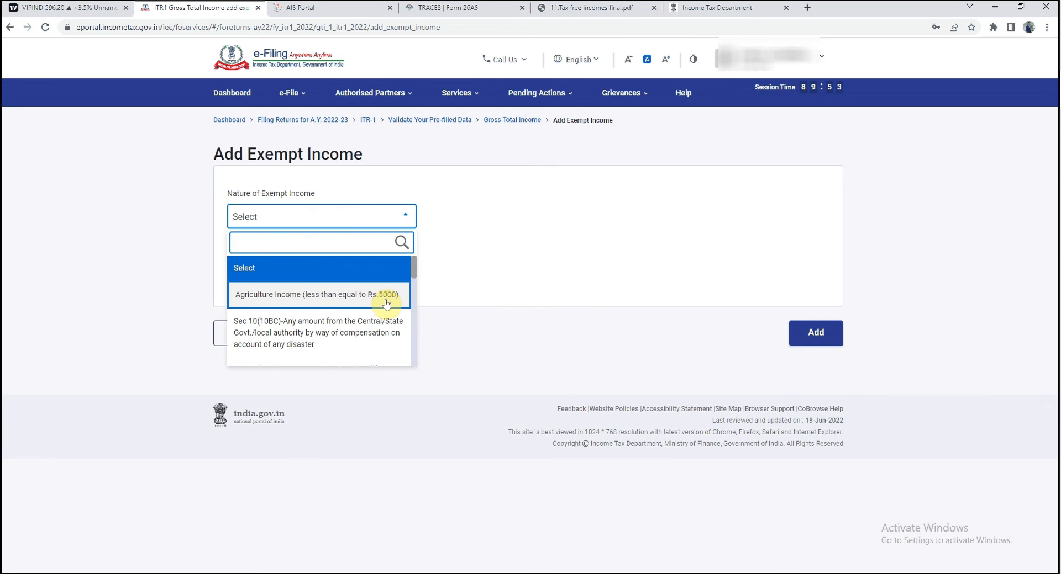
{"action": "scroll", "coordinate": [362, 347], "scroll_direction": "down", "scroll_amount": 3}
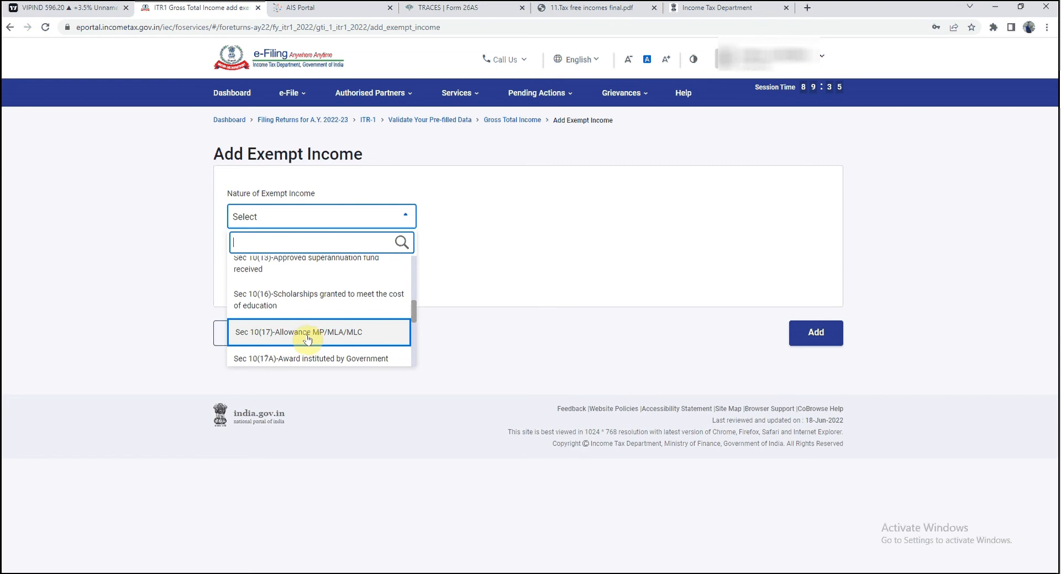
{"action": "scroll", "coordinate": [330, 360], "scroll_direction": "down", "scroll_amount": 2}
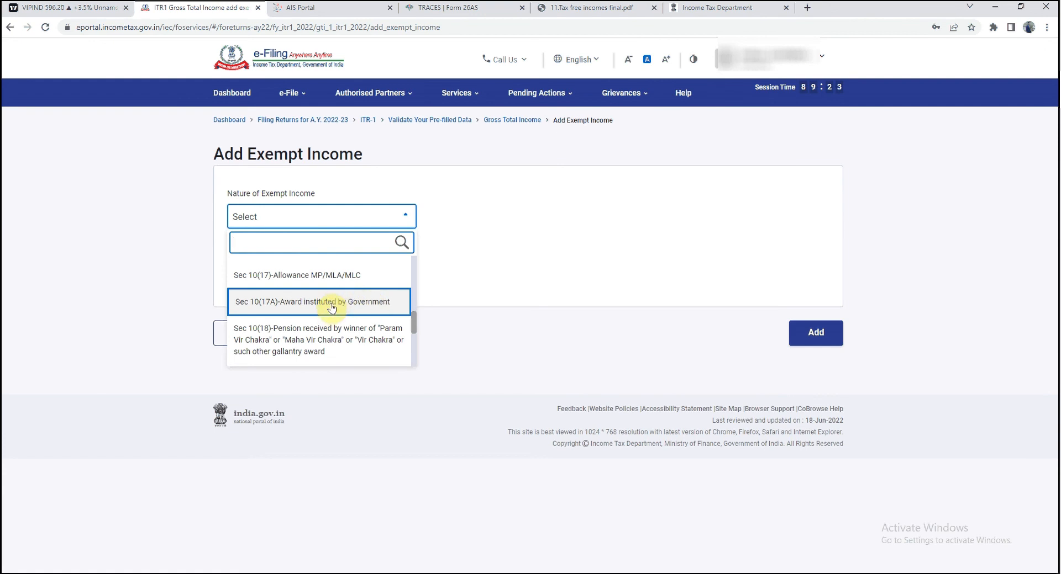
Step: Consult the Income Tax Department's Tax-Free Incomes document, starting from its title and the agricultural income section
{"action": "left_click", "coordinate": [597, 8]}
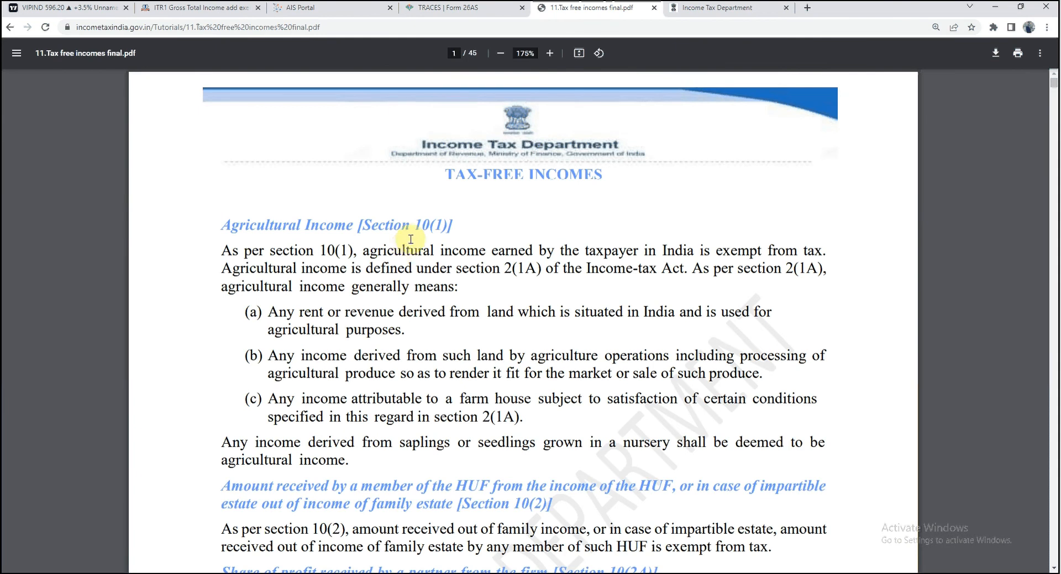
{"action": "left_click_drag", "start_coordinate": [444, 175], "coordinate": [604, 167]}
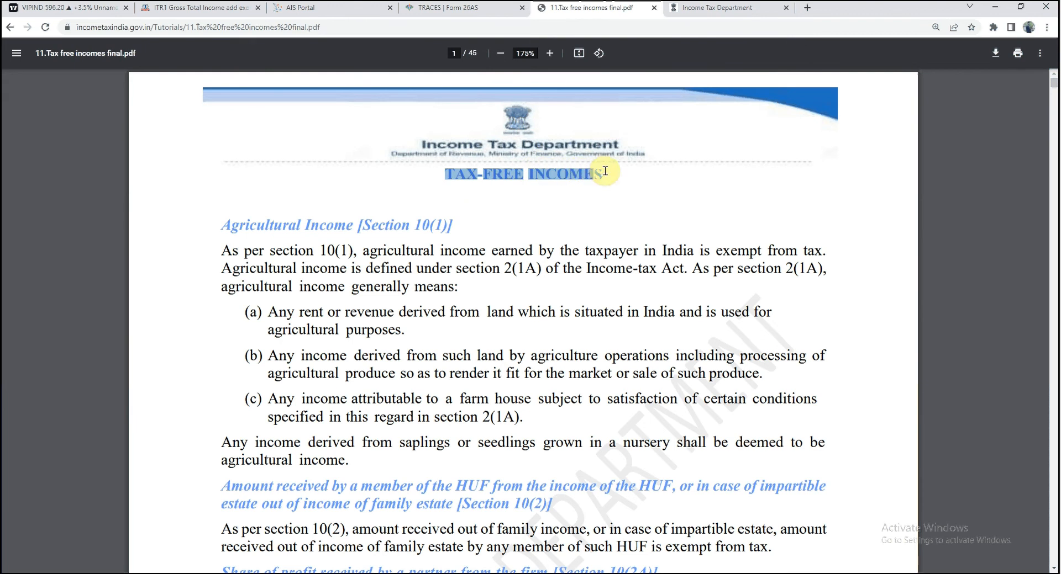
{"action": "left_click", "coordinate": [588, 212]}
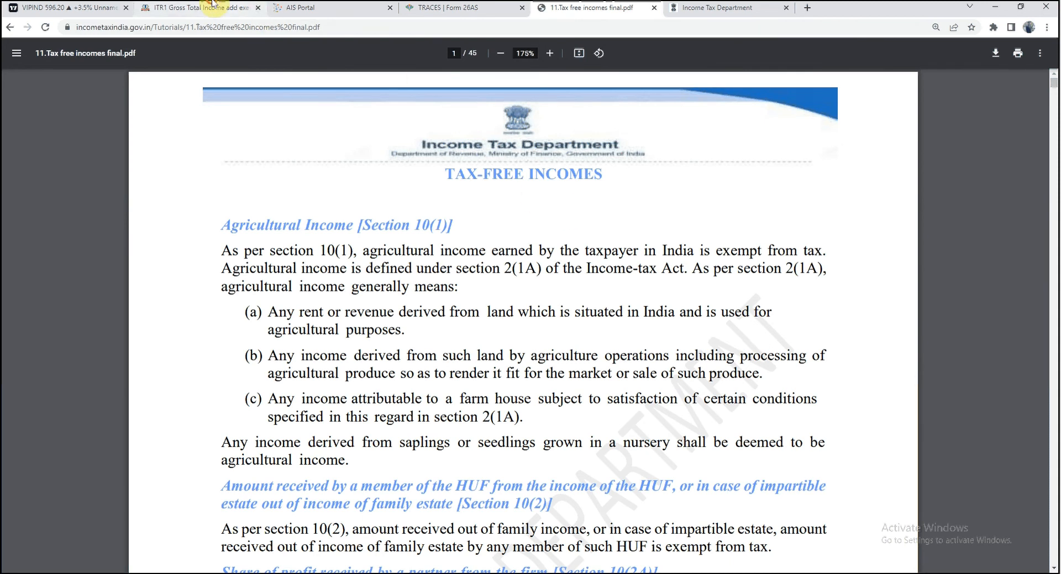
Step: Return to the e-filing portal, cancel the exempt income entry, and confirm the Gross Total Income section
{"action": "left_click", "coordinate": [243, 7]}
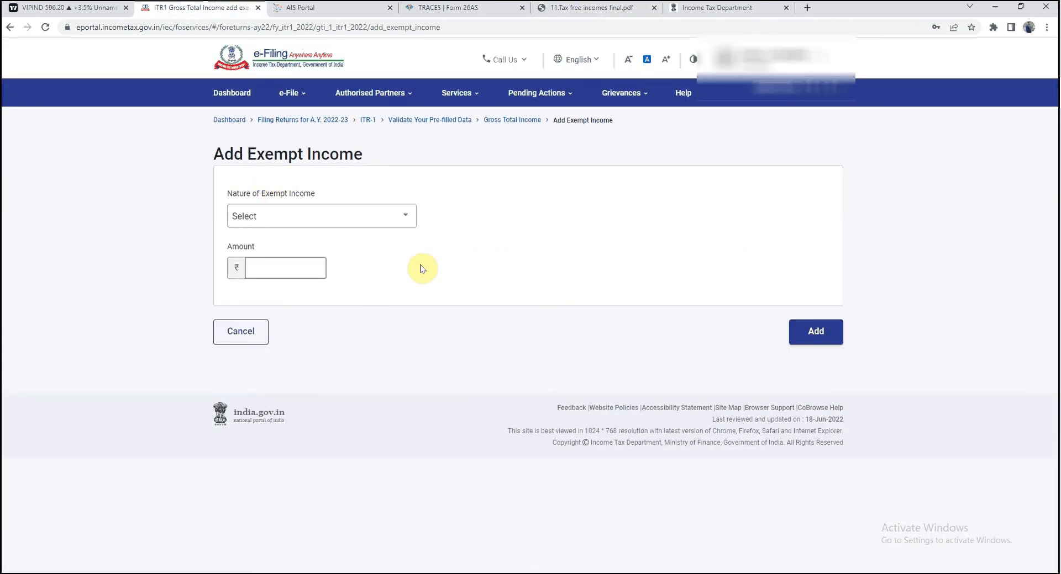
{"action": "left_click", "coordinate": [250, 342]}
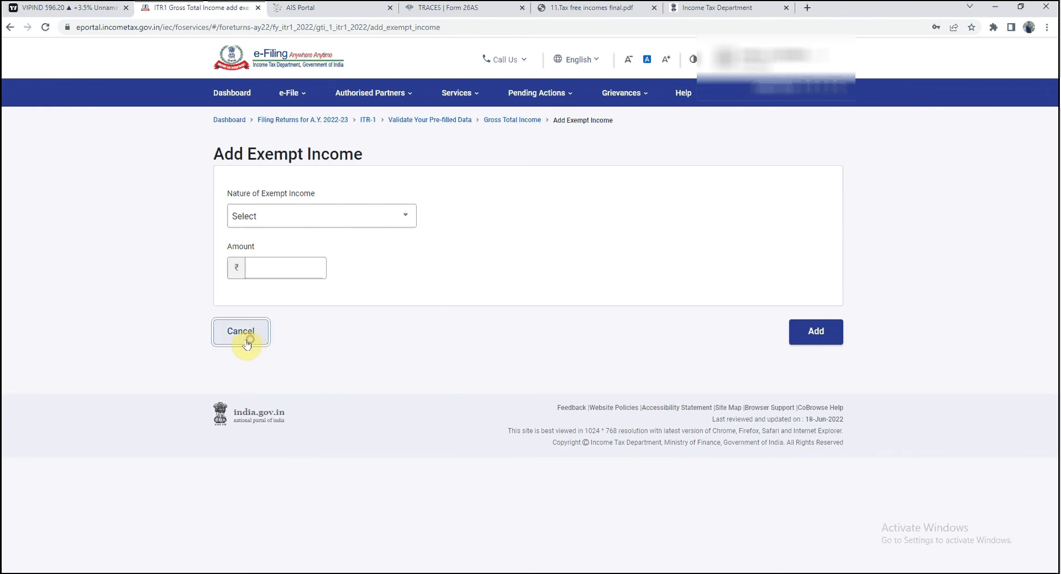
{"action": "left_click", "coordinate": [803, 462]}
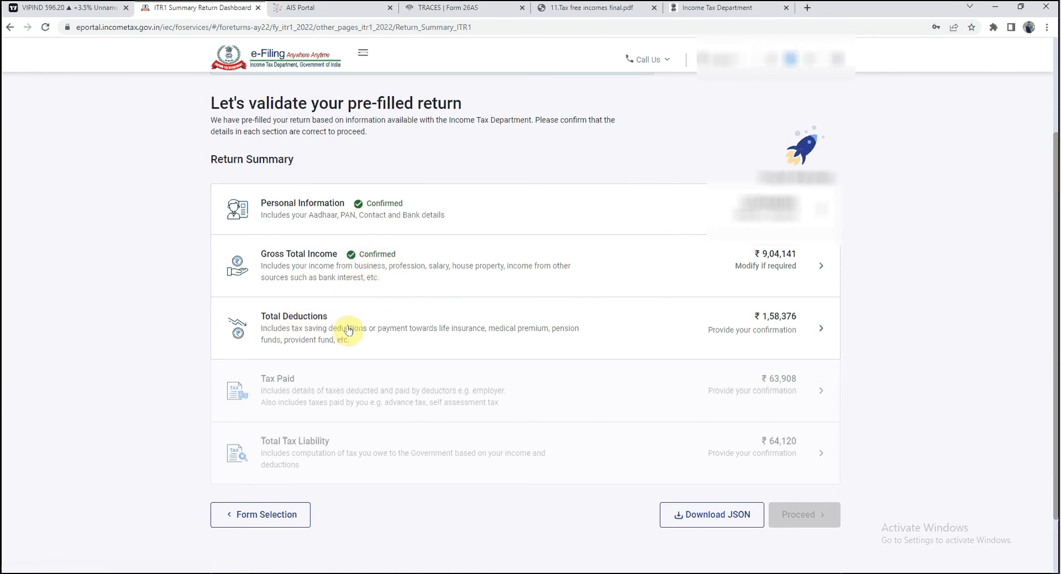
Step: Open the Total Deductions section, skip its questionnaire, and check the 80C deduction entry, saving it without edits
{"action": "left_click", "coordinate": [823, 333]}
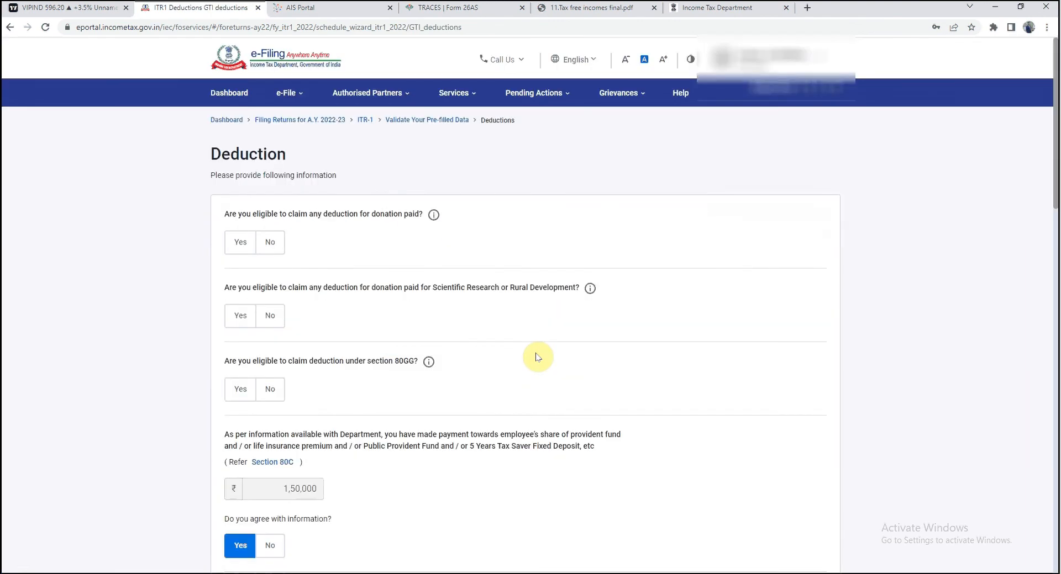
{"action": "scroll", "coordinate": [535, 356], "scroll_direction": "down", "scroll_amount": 3}
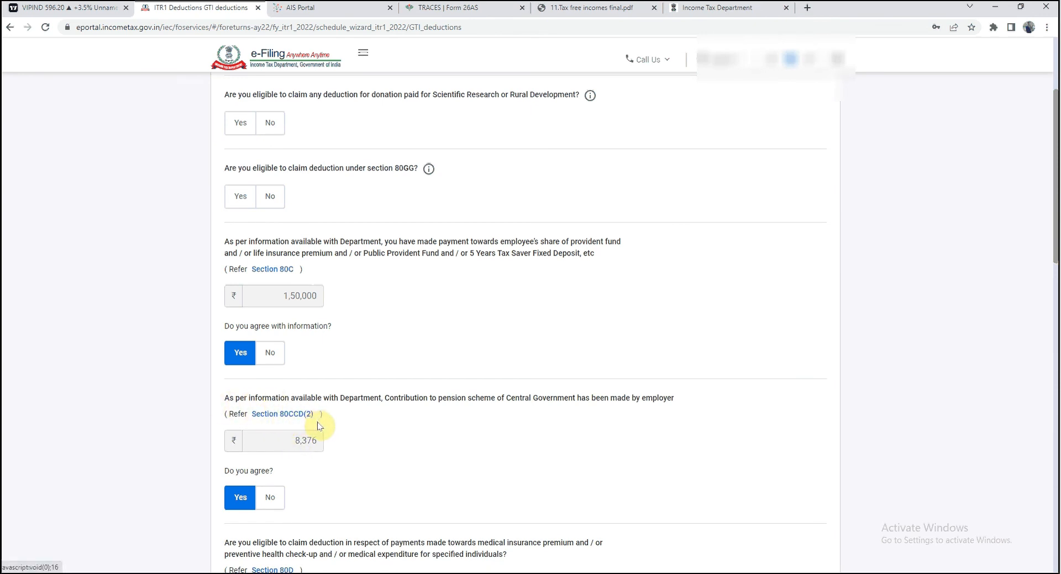
{"action": "scroll", "coordinate": [390, 463], "scroll_direction": "down", "scroll_amount": 15}
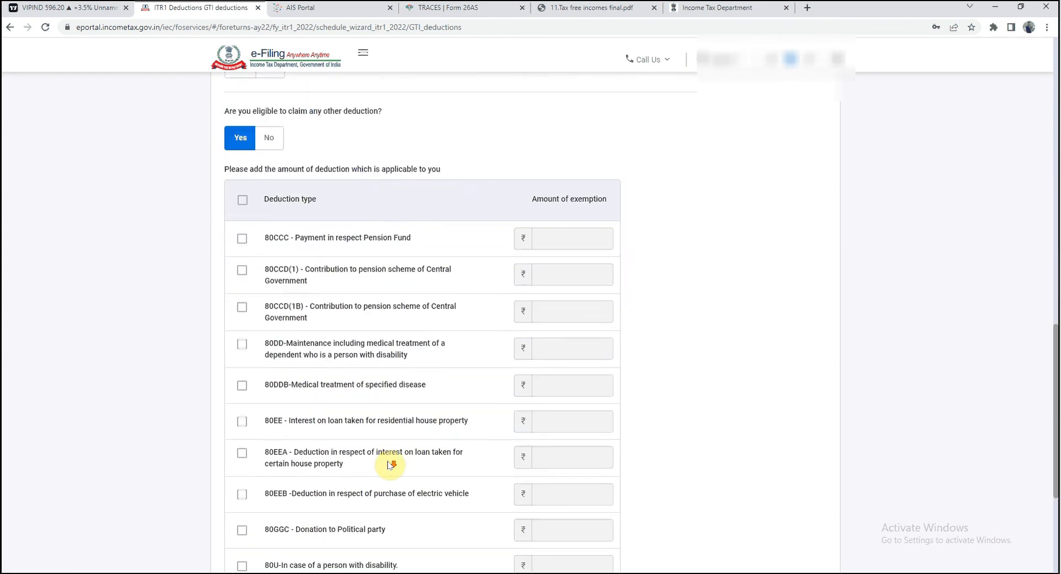
{"action": "left_click", "coordinate": [340, 425]}
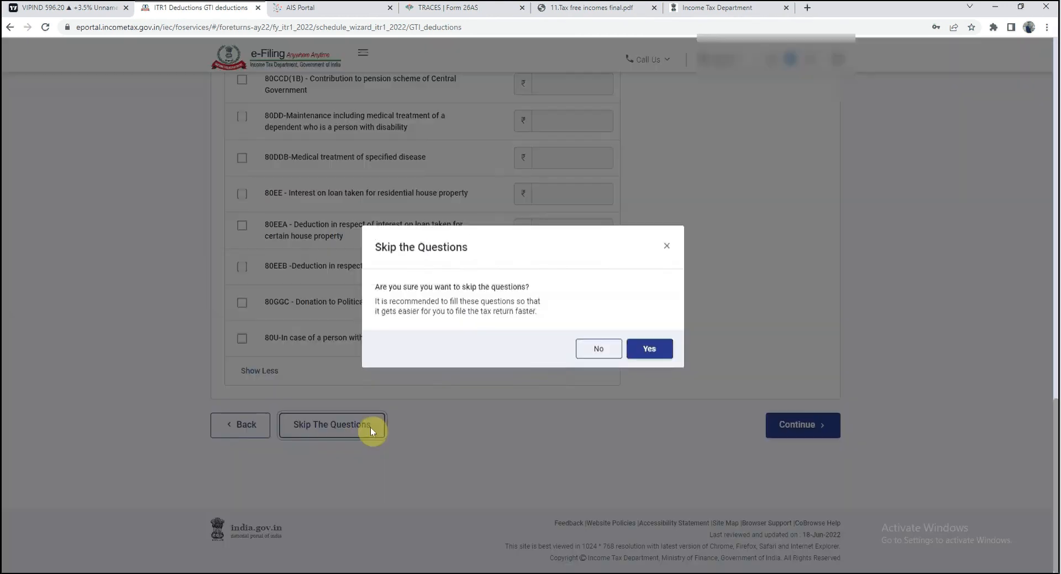
{"action": "left_click", "coordinate": [648, 359]}
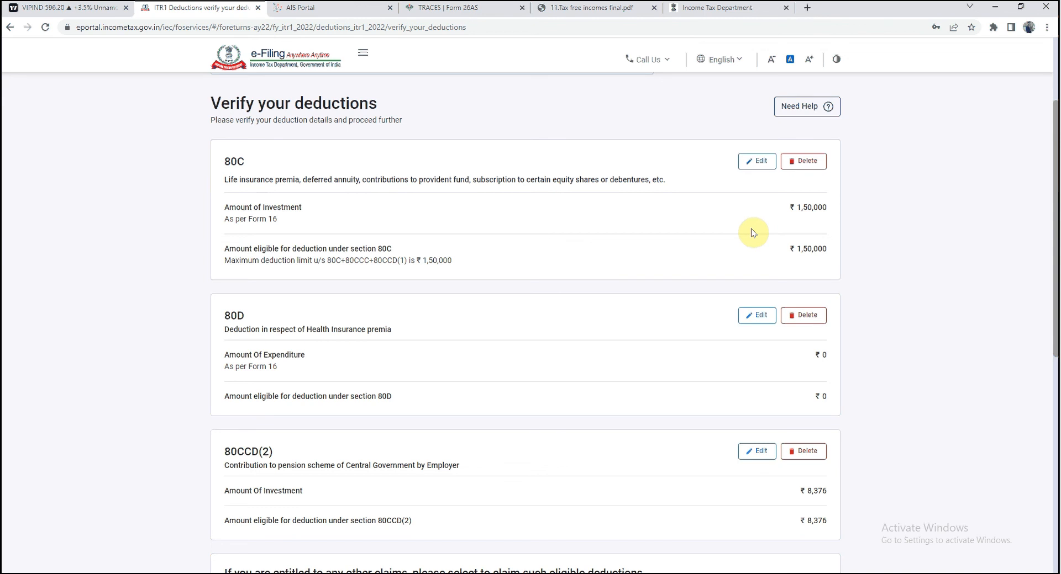
{"action": "left_click", "coordinate": [758, 166]}
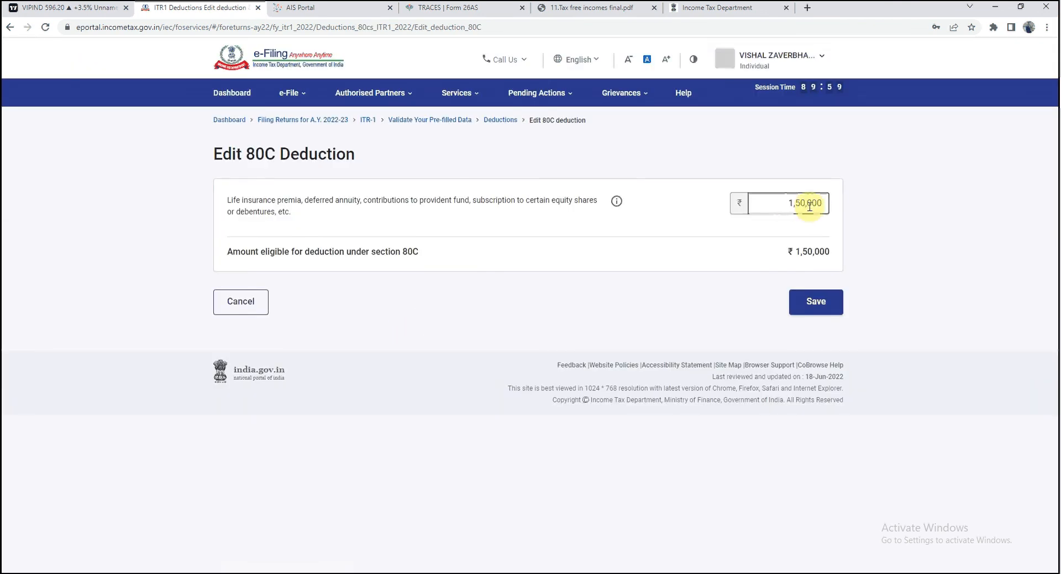
{"action": "left_click", "coordinate": [814, 300]}
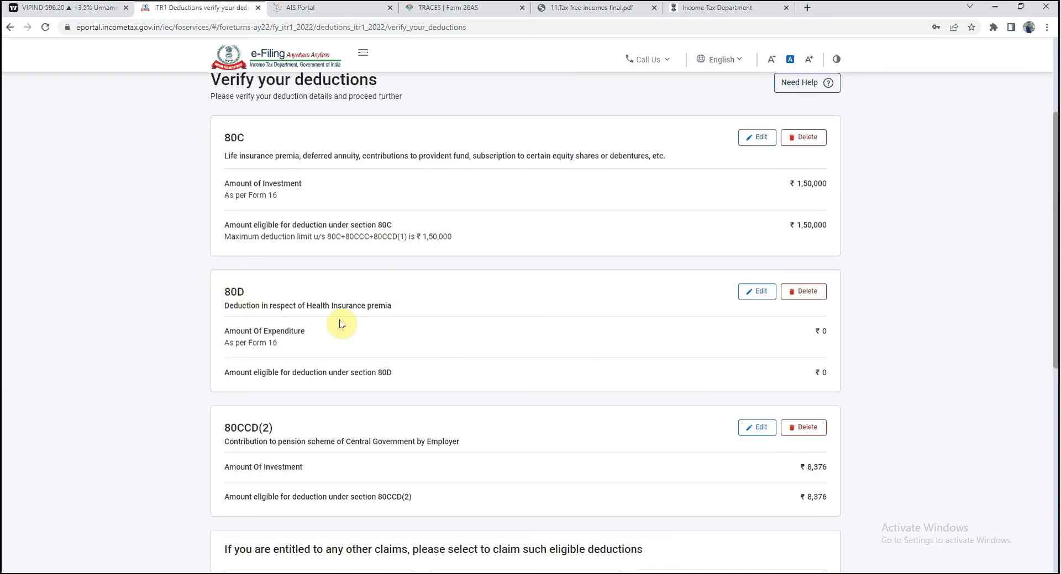
Step: Edit the 80D deduction for self and family without a senior citizen: preventive health checkup 5,000 and health insurance 20,000
{"action": "left_click", "coordinate": [760, 294]}
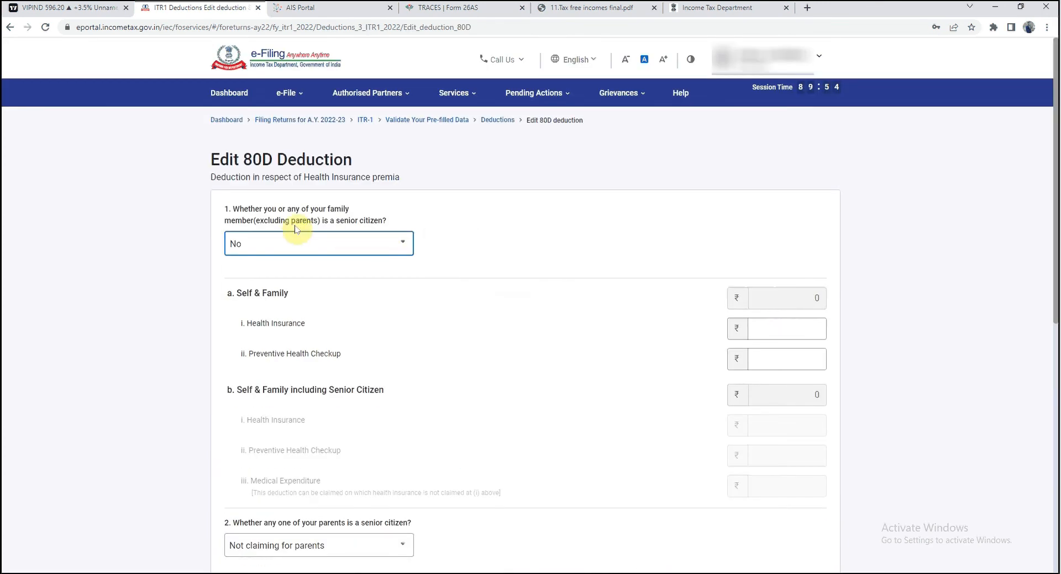
{"action": "left_click", "coordinate": [322, 248]}
{"action": "left_click", "coordinate": [321, 247]}
{"action": "left_click", "coordinate": [794, 328]}
{"action": "left_click", "coordinate": [876, 330]}
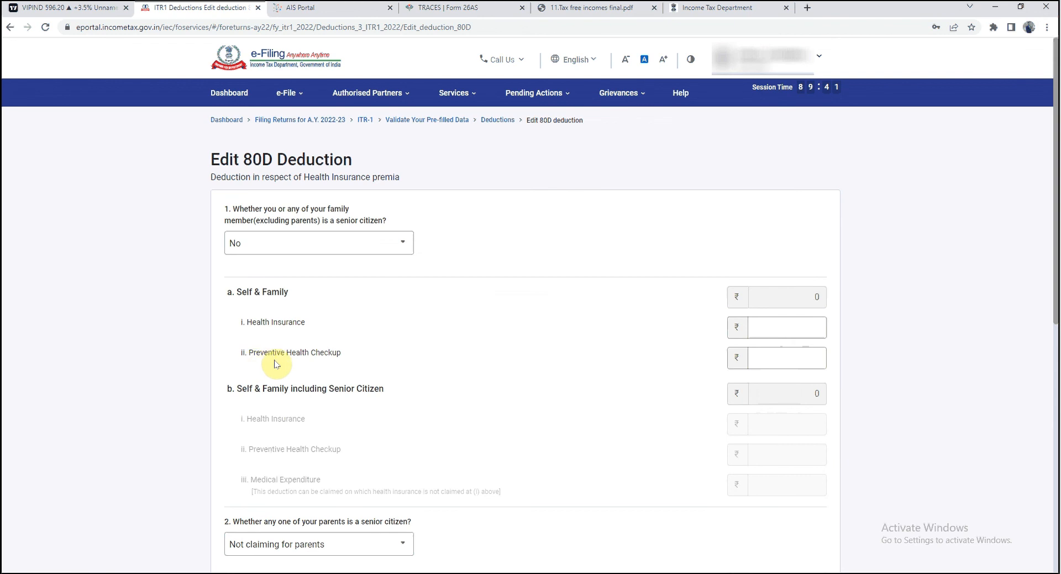
{"action": "left_click", "coordinate": [804, 358]}
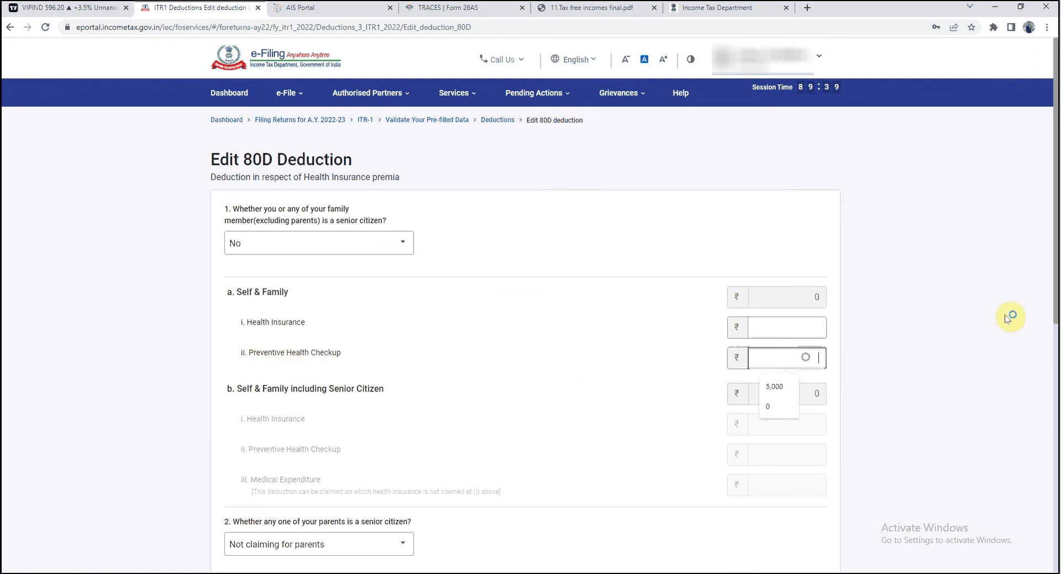
{"action": "type", "text": "5000"}
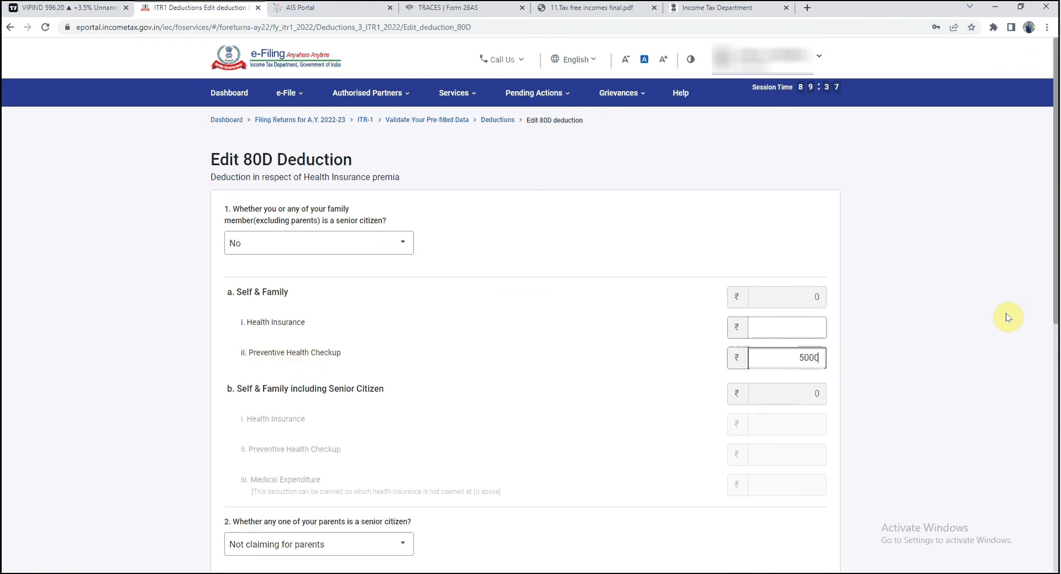
{"action": "left_click", "coordinate": [818, 330]}
{"action": "type", "text": "20000"}
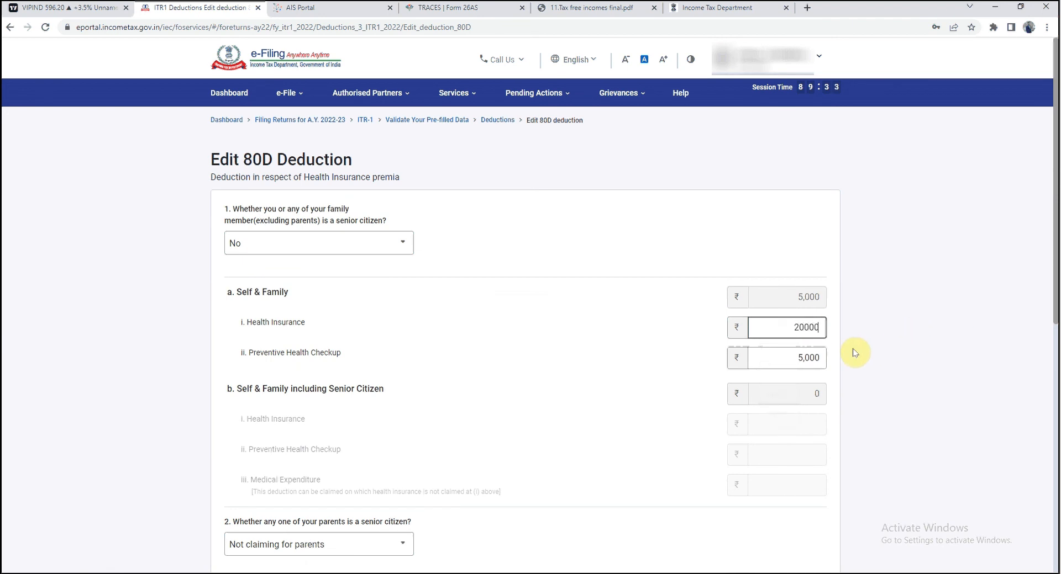
{"action": "double_click", "coordinate": [805, 328]}
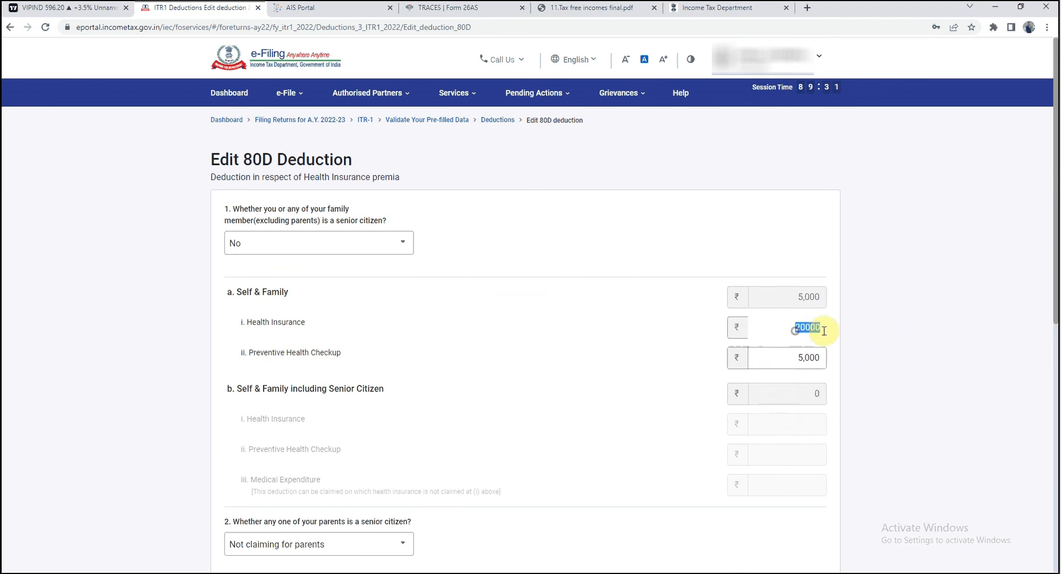
{"action": "left_click", "coordinate": [855, 357]}
Step: Declare no senior citizen parent, set the parents' health insurance to 25,000, and save the 80D deduction
{"action": "scroll", "coordinate": [530, 426], "scroll_direction": "down", "scroll_amount": 4}
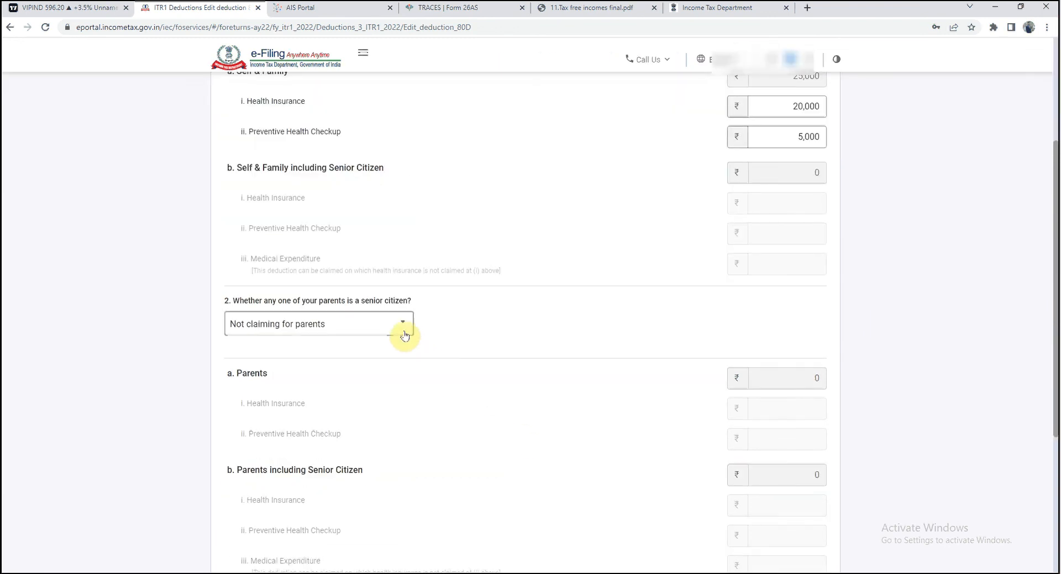
{"action": "left_click", "coordinate": [402, 324]}
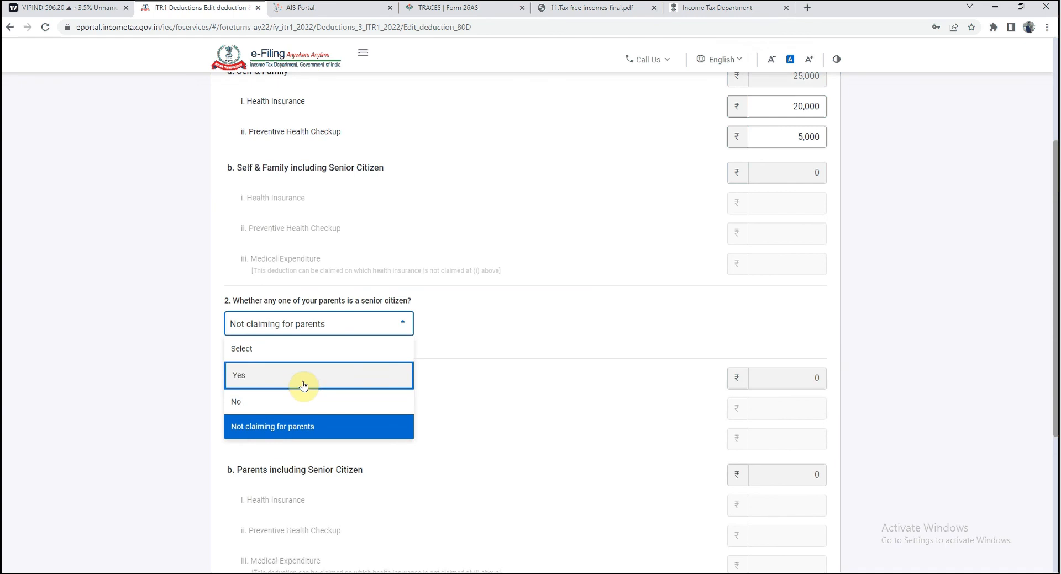
{"action": "left_click", "coordinate": [279, 400]}
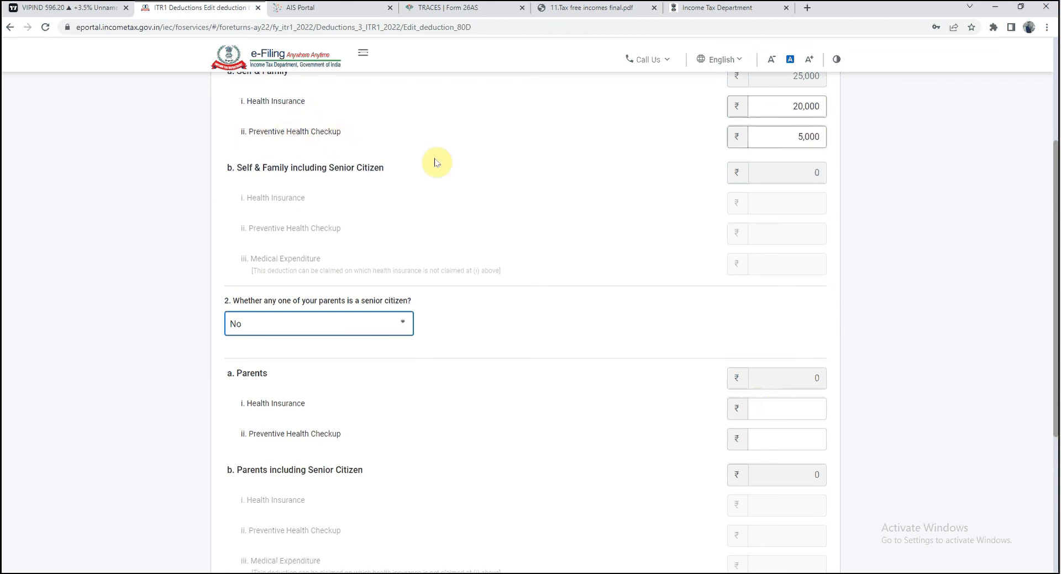
{"action": "left_click", "coordinate": [796, 407]}
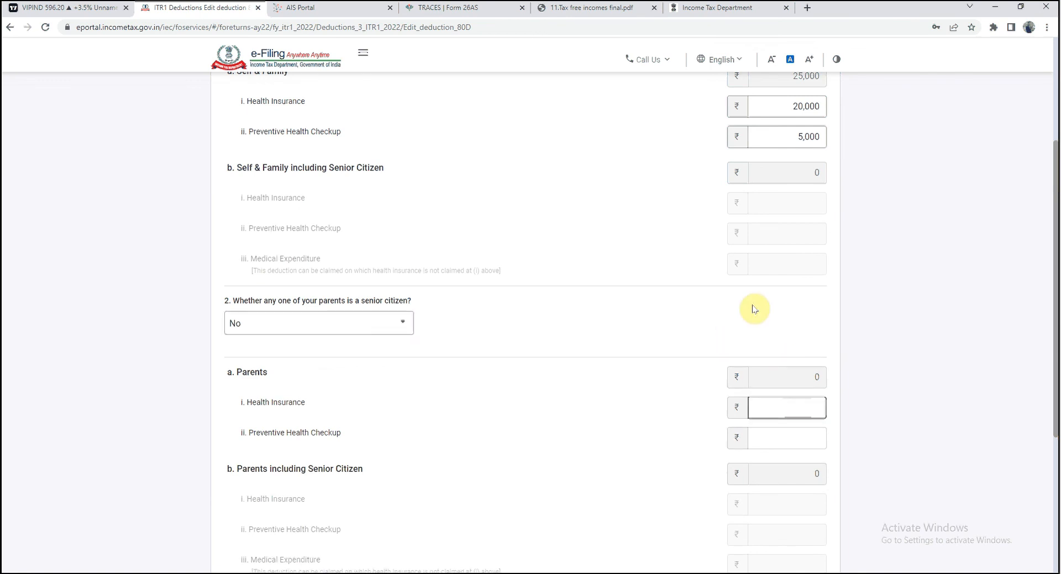
{"action": "left_click", "coordinate": [899, 419]}
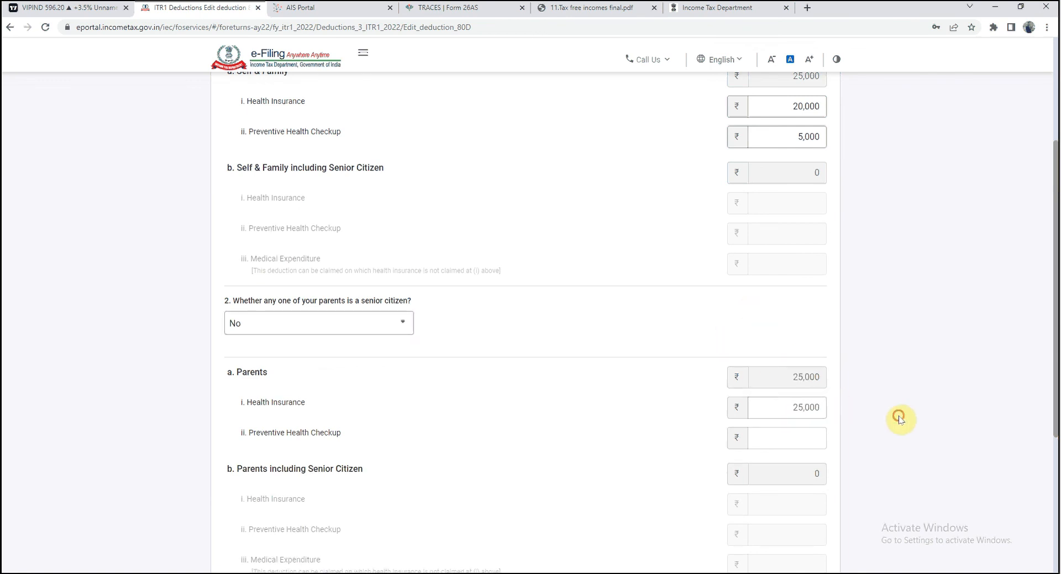
{"action": "scroll", "coordinate": [839, 463], "scroll_direction": "down", "scroll_amount": 4}
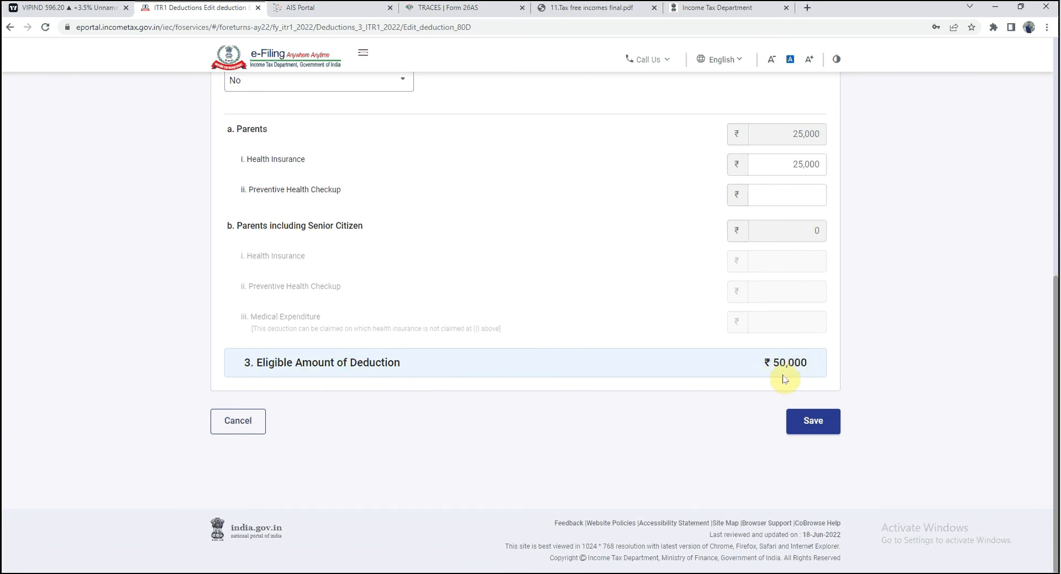
{"action": "left_click", "coordinate": [824, 427]}
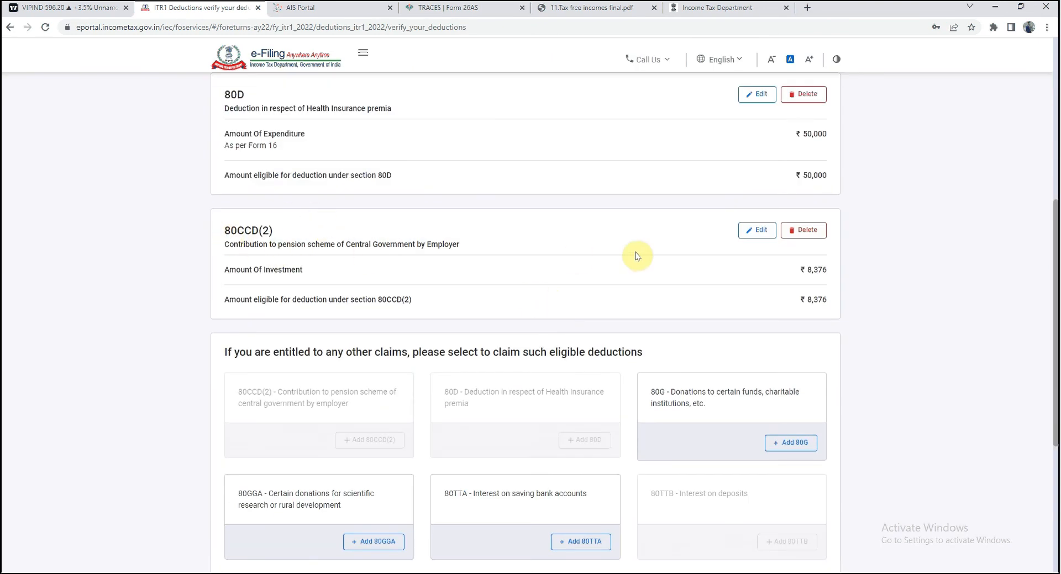
Step: Check the 80CCD(2) employer pension contribution, save it without edits, and review the other claimable deductions
{"action": "left_click", "coordinate": [761, 231]}
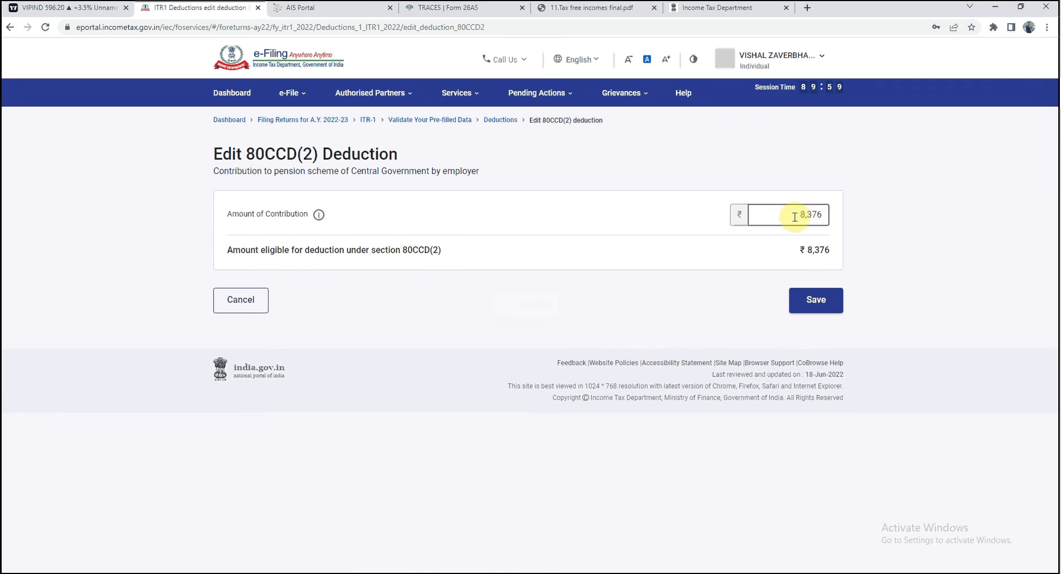
{"action": "left_click", "coordinate": [800, 308]}
{"action": "scroll", "coordinate": [476, 392], "scroll_direction": "down", "scroll_amount": 10}
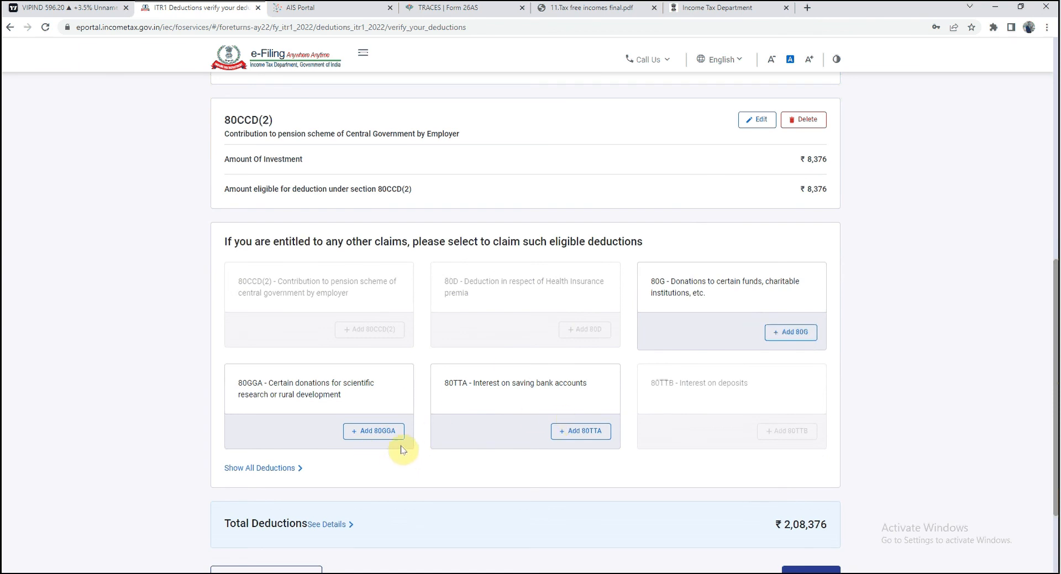
{"action": "scroll", "coordinate": [406, 445], "scroll_direction": "down", "scroll_amount": 1}
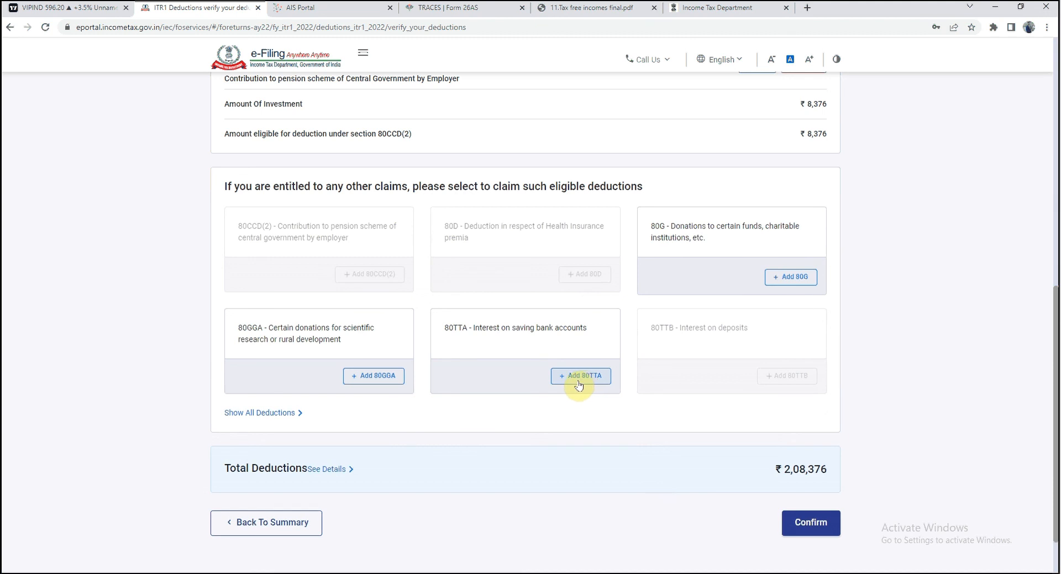
Step: Switch to the AIS Portal and look up the processed amount of interest from savings bank in the Taxpayer Information Summary
{"action": "left_click", "coordinate": [320, 7]}
{"action": "scroll", "coordinate": [504, 406], "scroll_direction": "down", "scroll_amount": 2}
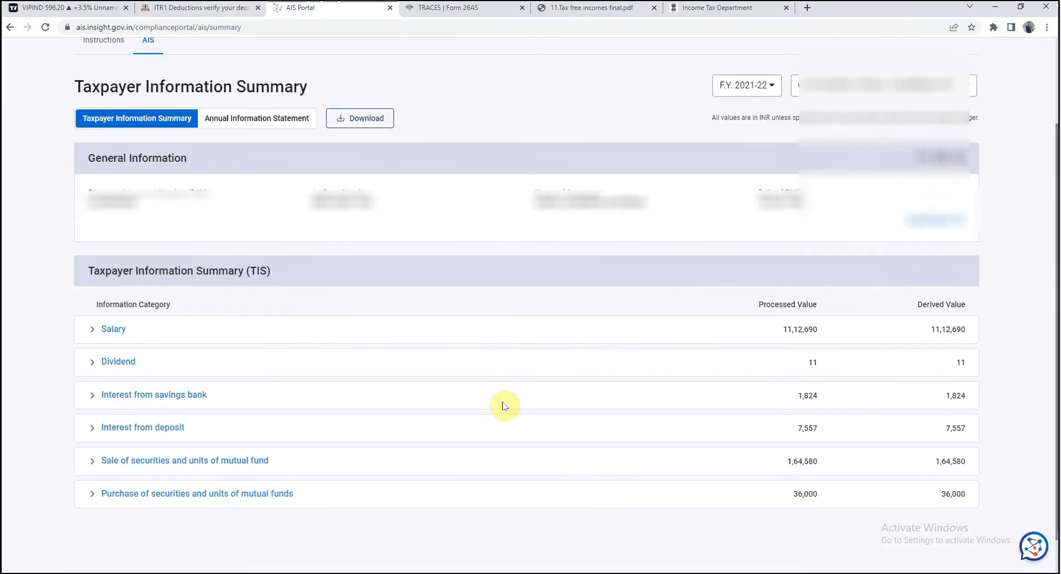
{"action": "scroll", "coordinate": [504, 406], "scroll_direction": "down", "scroll_amount": 1}
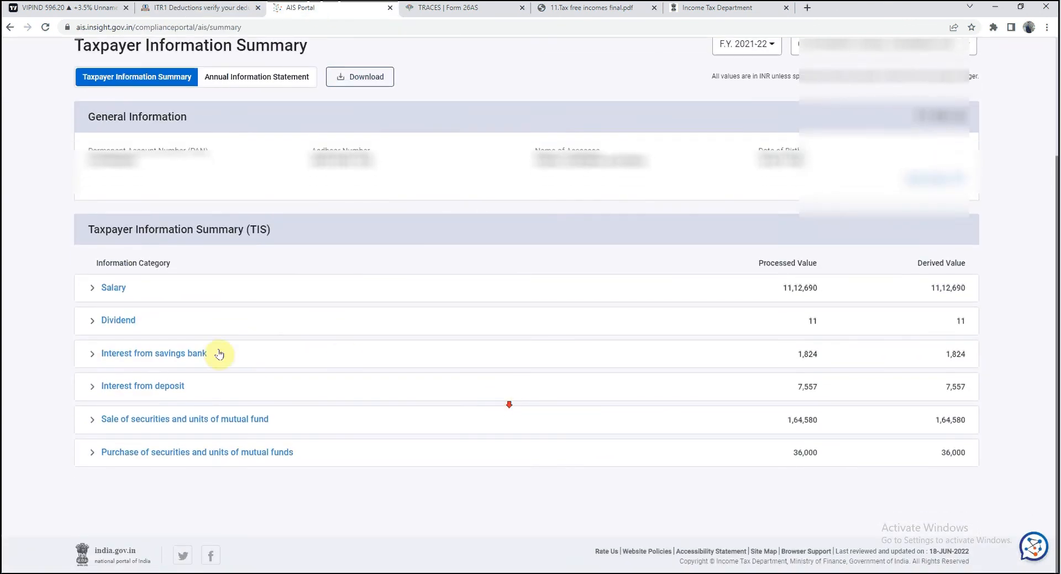
{"action": "left_click", "coordinate": [92, 358]}
{"action": "left_click_drag", "start_coordinate": [794, 475], "coordinate": [832, 478]}
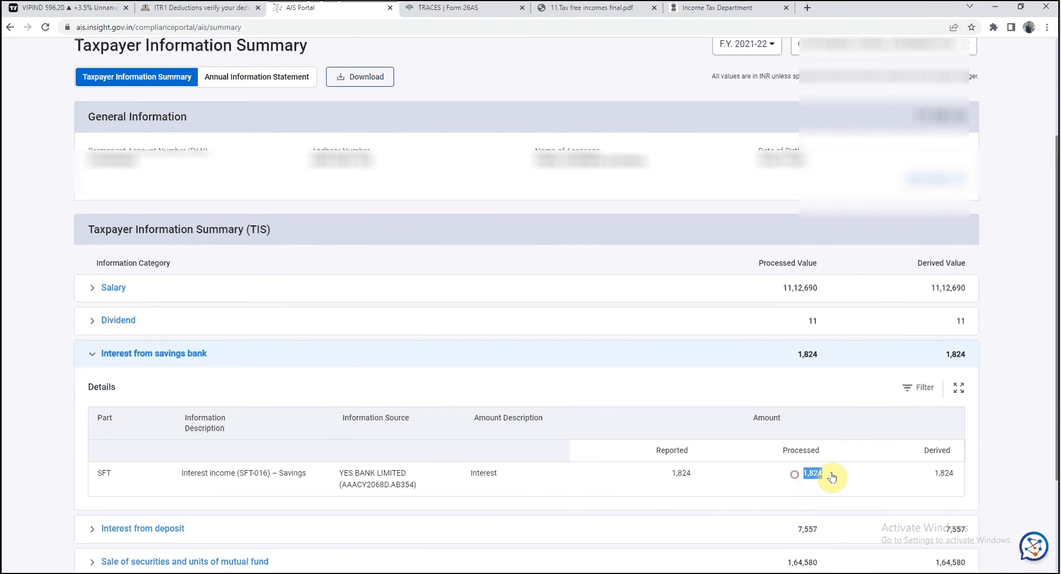
Step: Return to the e-filing portal, add an 80TTA deduction of 1,824 for savings bank interest, and confirm the deductions
{"action": "left_click", "coordinate": [182, 8]}
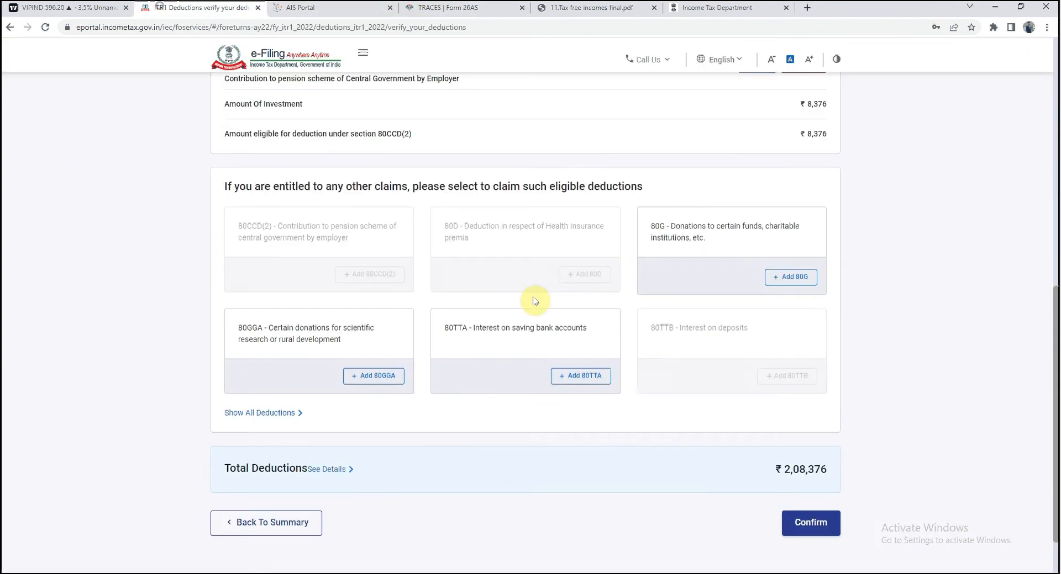
{"action": "left_click", "coordinate": [580, 376]}
{"action": "left_click", "coordinate": [802, 211]}
{"action": "type", "text": "1,8"}
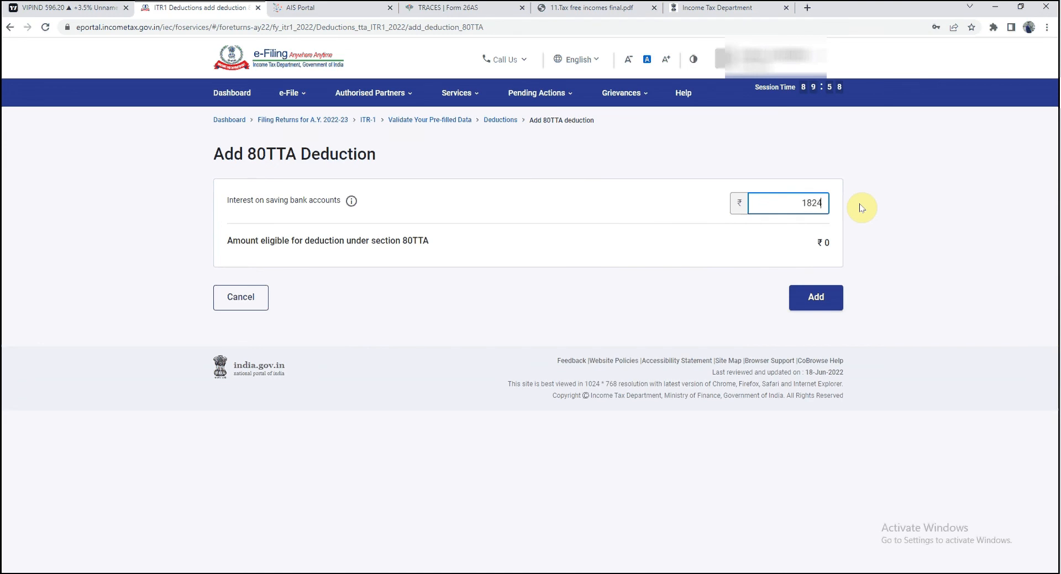
{"action": "type", "text": "24"}
{"action": "left_click", "coordinate": [814, 298]}
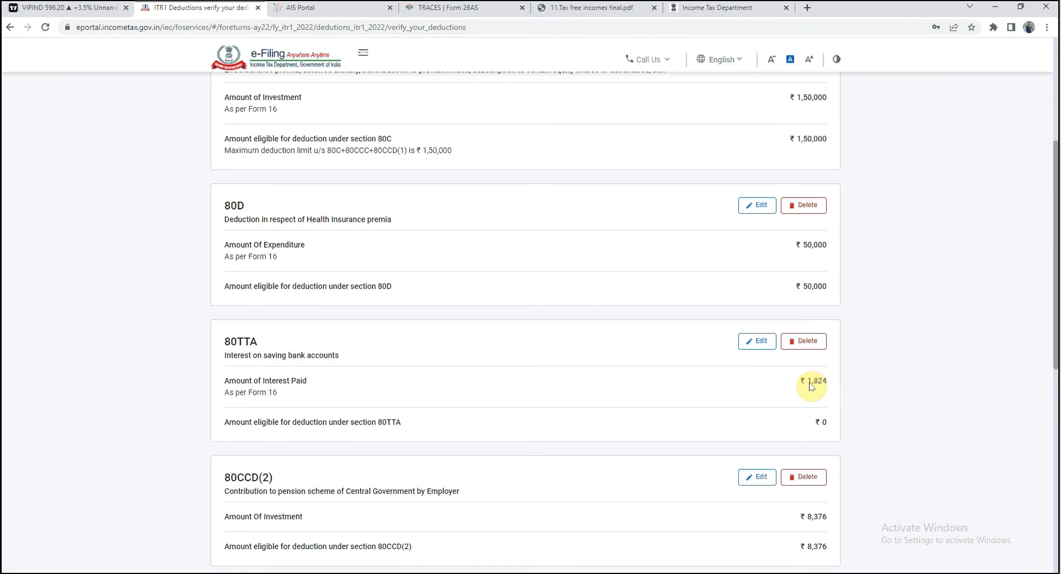
{"action": "scroll", "coordinate": [811, 386], "scroll_direction": "down", "scroll_amount": 10}
{"action": "left_click", "coordinate": [812, 459]}
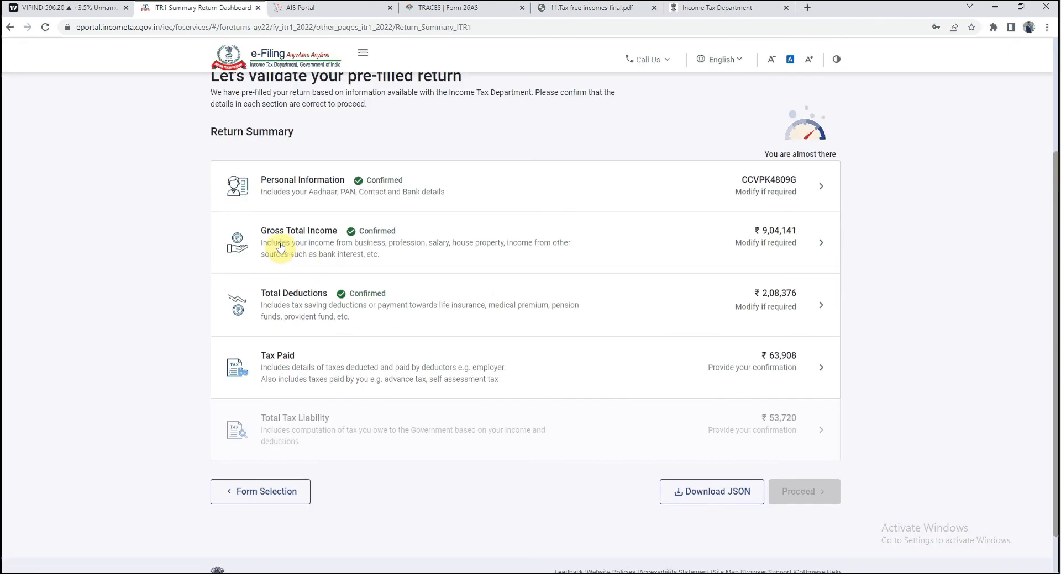
Step: Reopen the Gross Total Income section and open a new other-sources income entry, skipping the income questionnaire
{"action": "left_click", "coordinate": [817, 245]}
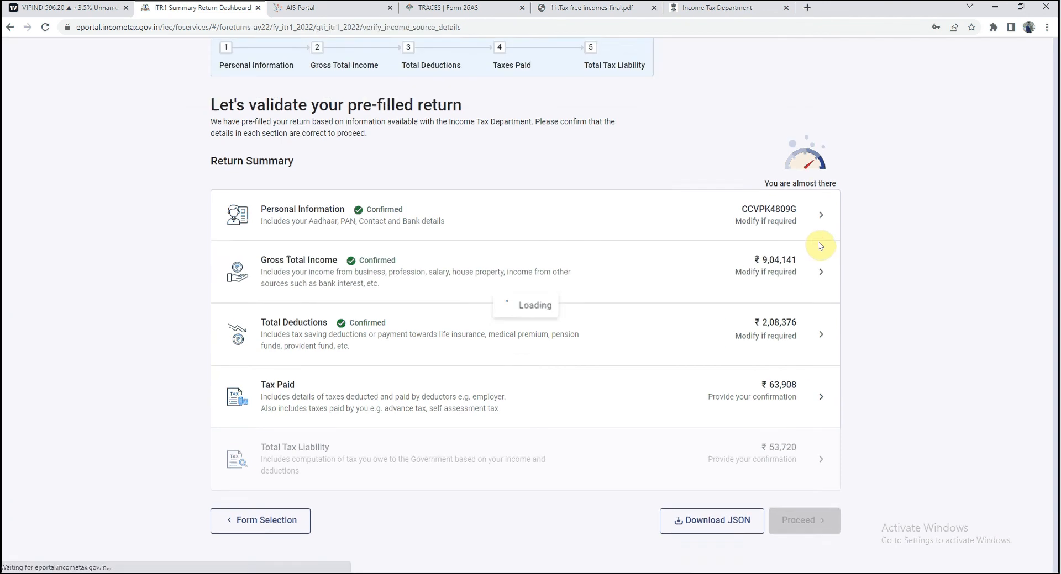
{"action": "scroll", "coordinate": [423, 331], "scroll_direction": "down", "scroll_amount": 15}
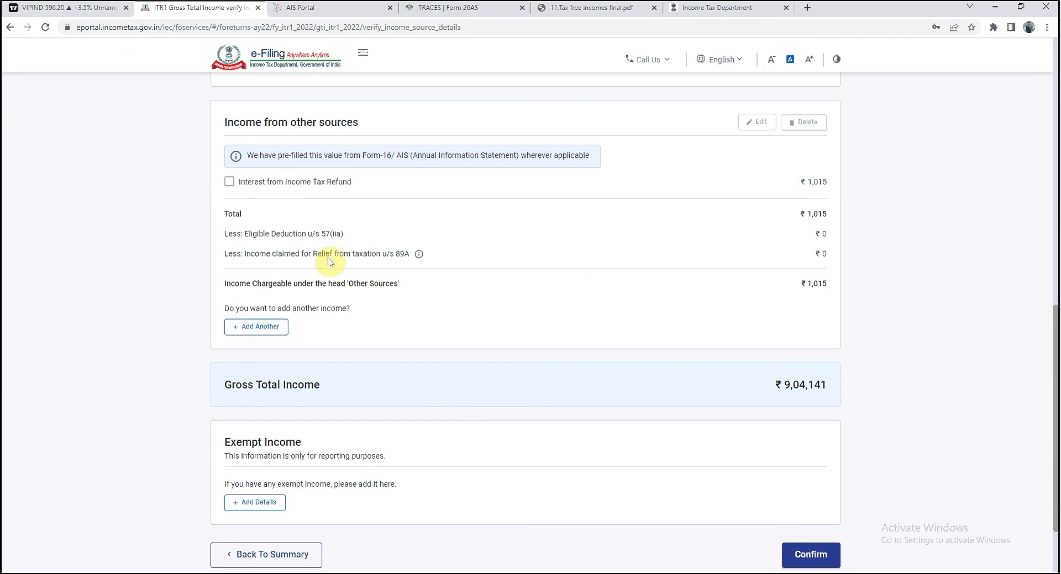
{"action": "left_click", "coordinate": [269, 333]}
{"action": "scroll", "coordinate": [354, 453], "scroll_direction": "down", "scroll_amount": 8}
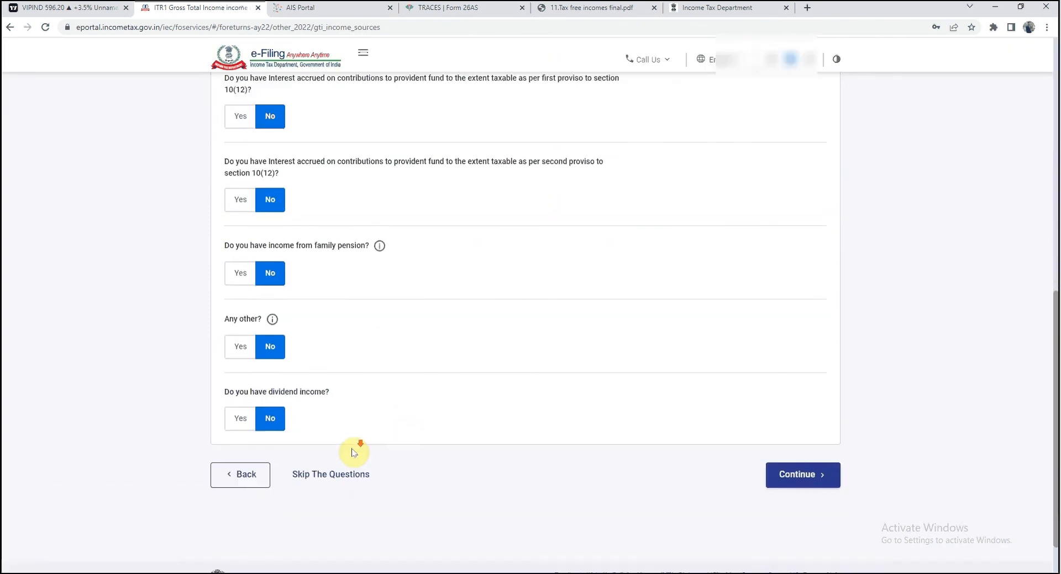
{"action": "scroll", "coordinate": [354, 453], "scroll_direction": "down", "scroll_amount": 1}
{"action": "left_click", "coordinate": [348, 423]}
{"action": "left_click", "coordinate": [649, 357]}
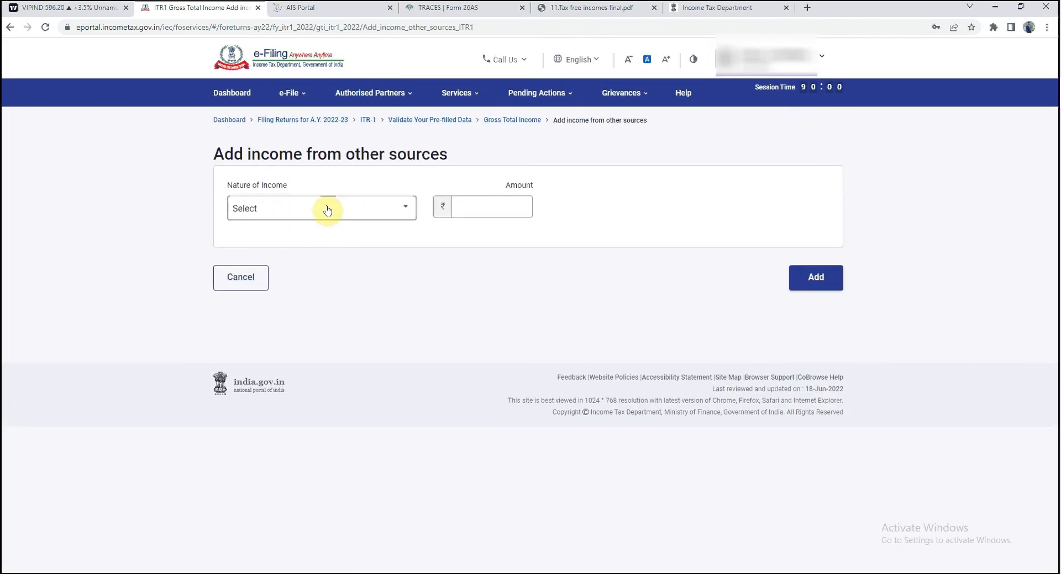
Step: Add Interest from Saving Bank Account of 1,824 as other income, checking the amount in the AIS Portal
{"action": "left_click", "coordinate": [327, 210]}
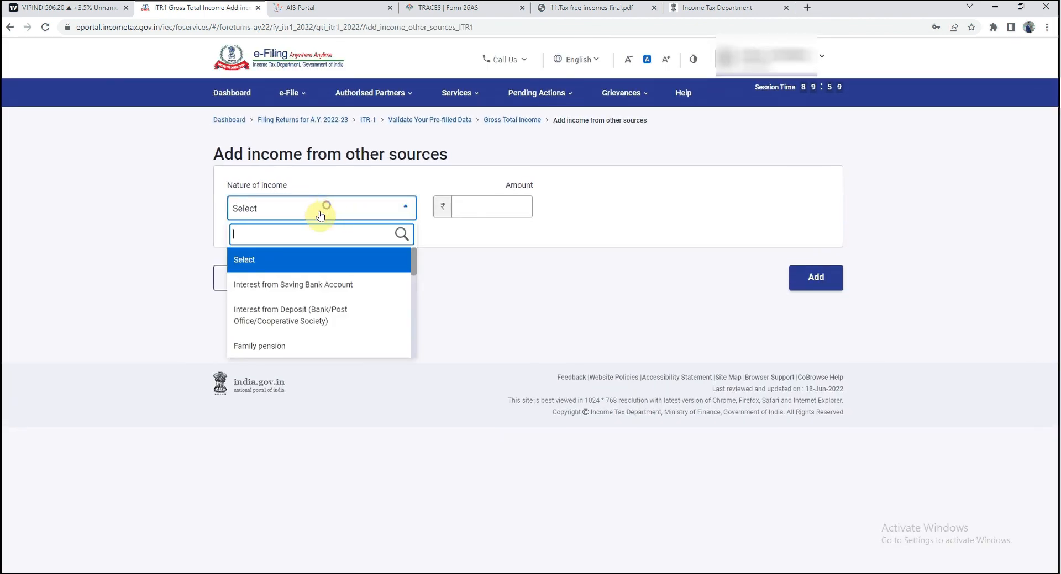
{"action": "left_click", "coordinate": [311, 288]}
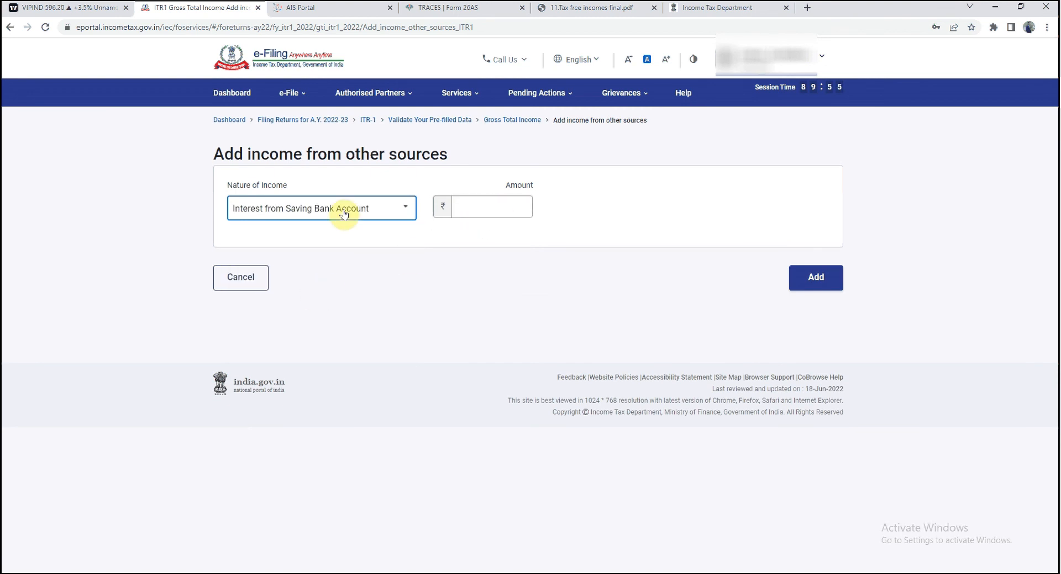
{"action": "left_click", "coordinate": [499, 212]}
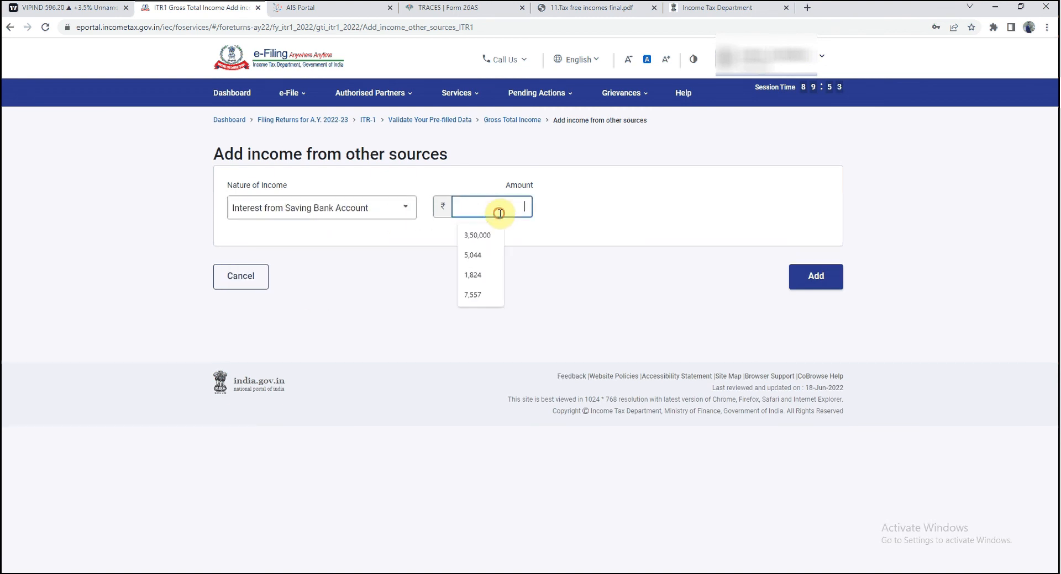
{"action": "type", "text": "17"}
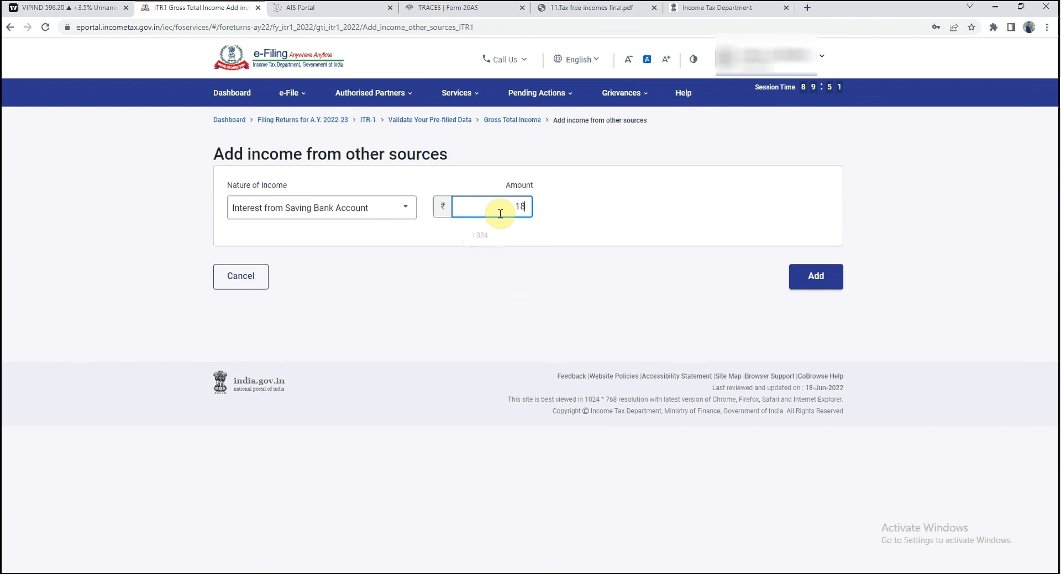
{"action": "left_click", "coordinate": [330, 8]}
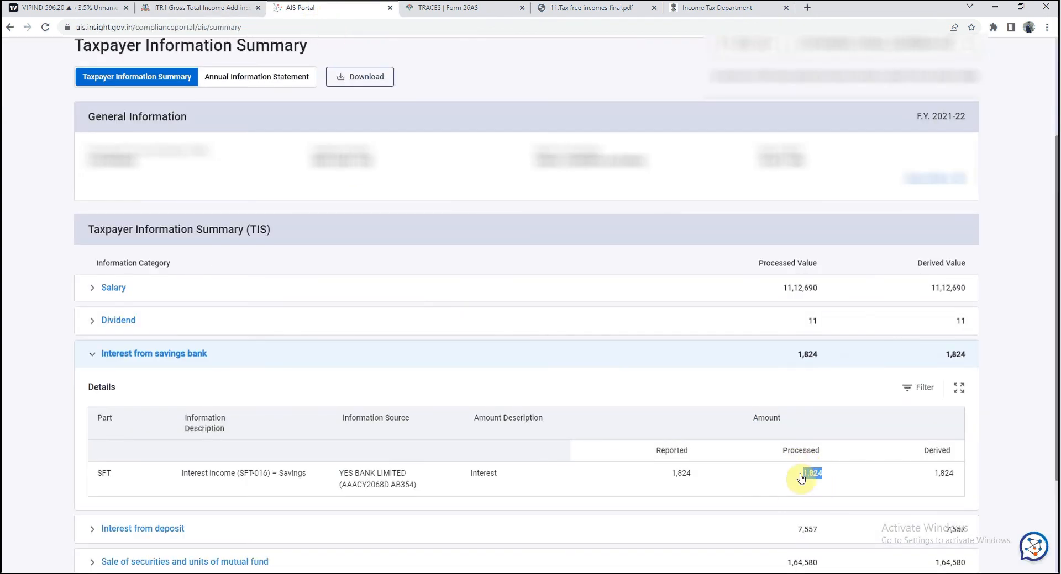
{"action": "left_click", "coordinate": [822, 473]}
{"action": "left_click", "coordinate": [182, 8]}
{"action": "left_click", "coordinate": [814, 275]}
Step: Add Interest from Deposit (Bank/Post Office/Cooperative Society) of 7,557 to the income from other sources
{"action": "scroll", "coordinate": [386, 376], "scroll_direction": "down", "scroll_amount": 8}
{"action": "scroll", "coordinate": [828, 342], "scroll_direction": "up", "scroll_amount": 3}
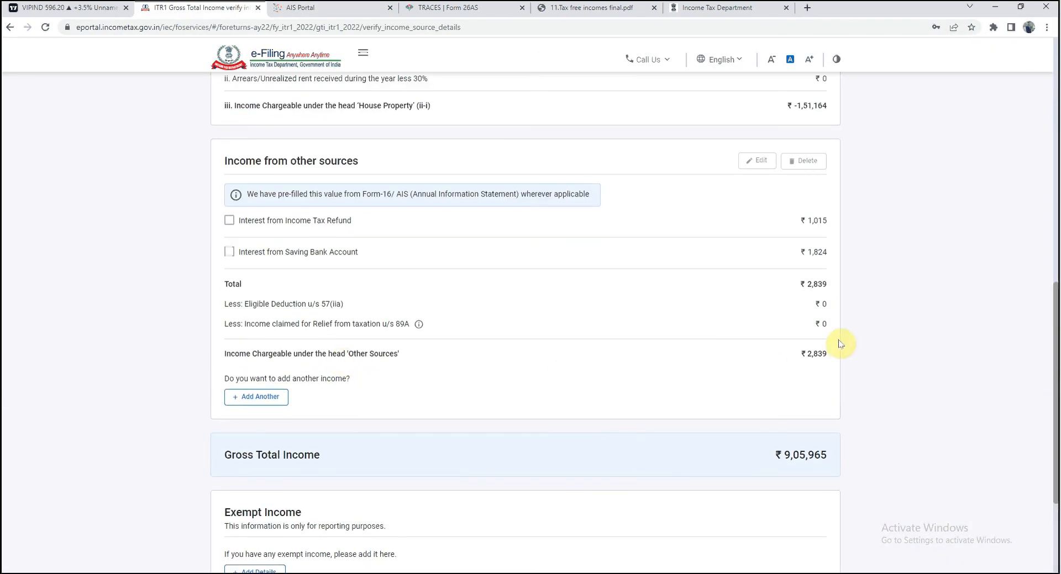
{"action": "left_click", "coordinate": [252, 396]}
{"action": "left_click", "coordinate": [355, 213]}
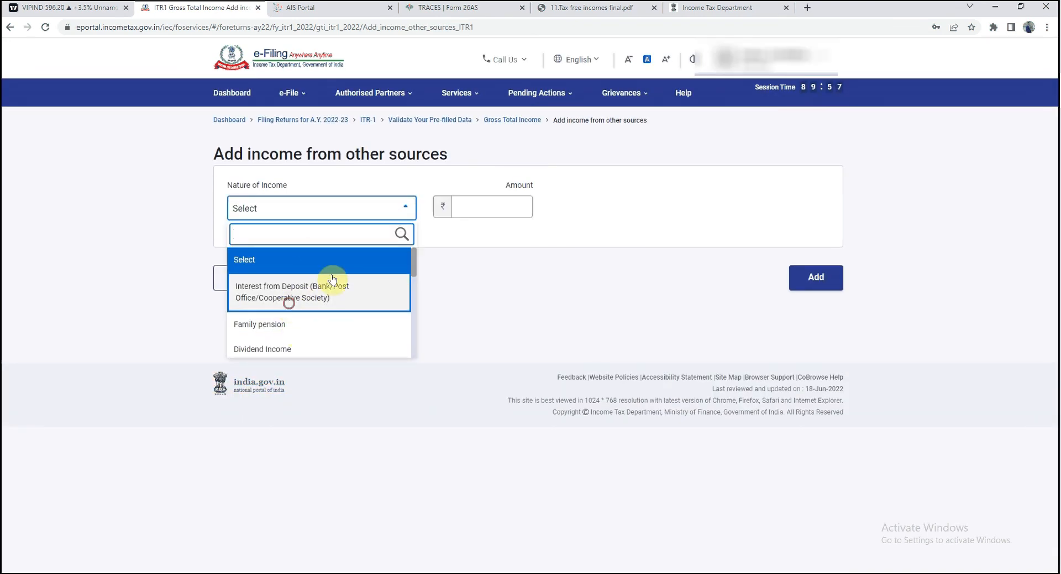
{"action": "left_click", "coordinate": [290, 308]}
{"action": "left_click", "coordinate": [495, 213]}
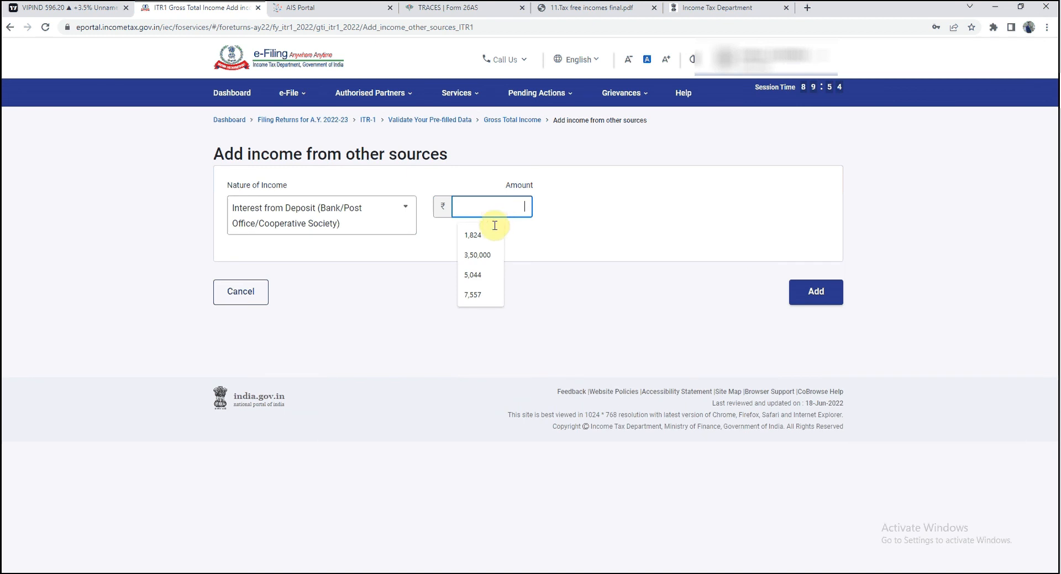
{"action": "left_click", "coordinate": [473, 295]}
{"action": "left_click", "coordinate": [816, 293]}
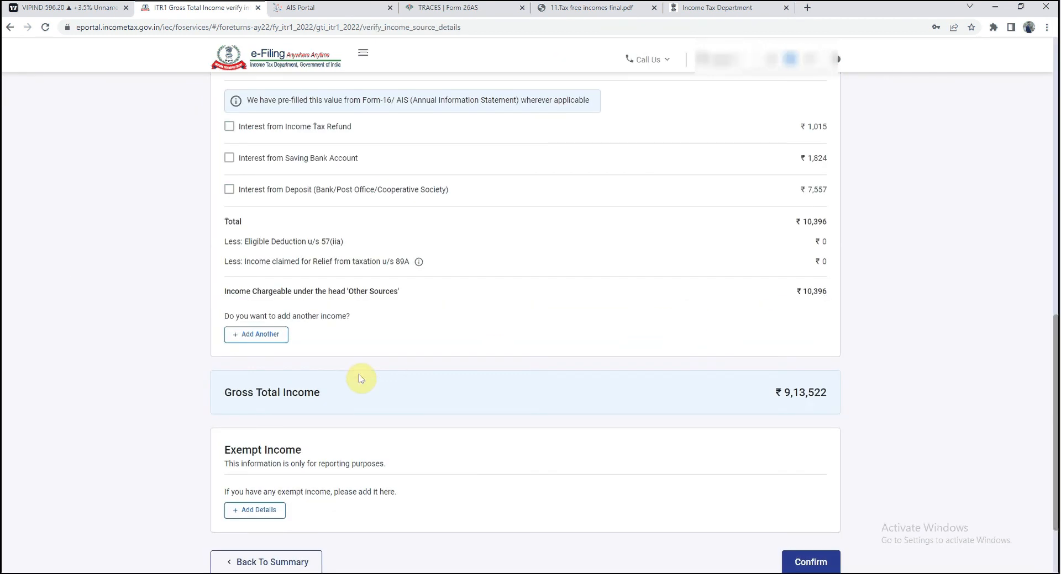
{"action": "left_click", "coordinate": [276, 337]}
{"action": "left_click", "coordinate": [324, 219]}
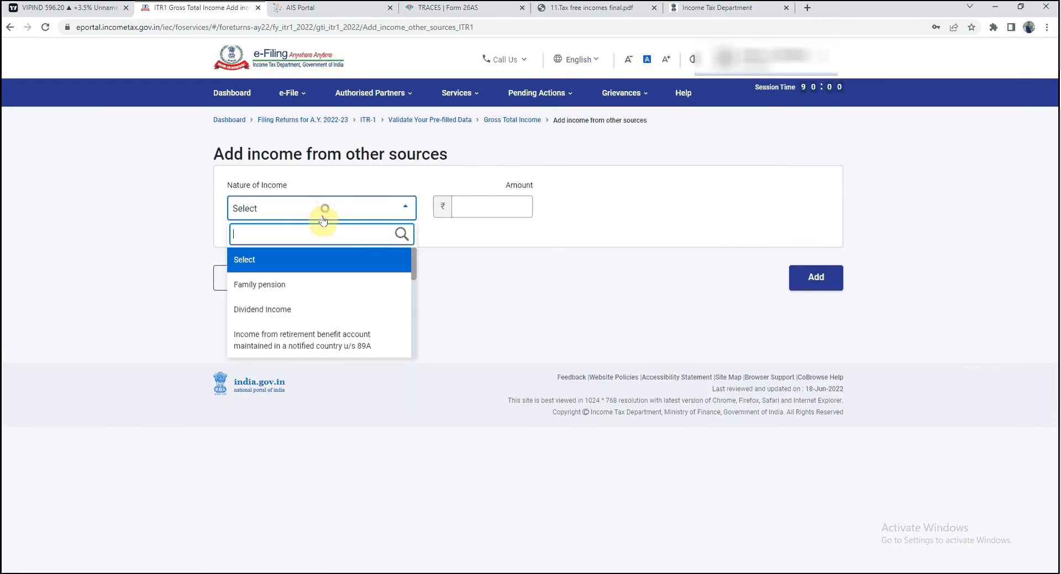
{"action": "left_click", "coordinate": [297, 318]}
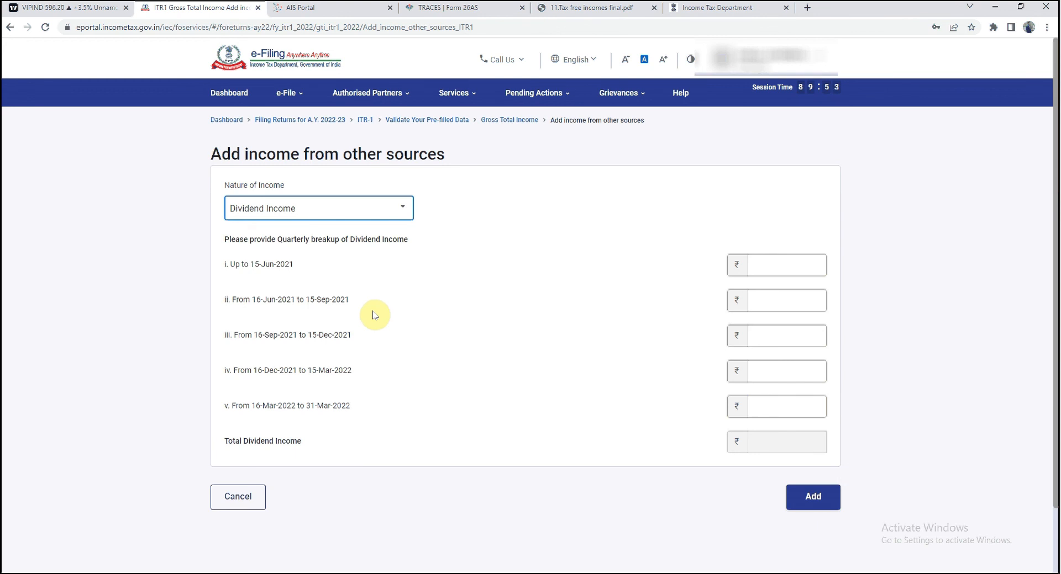
{"action": "left_click", "coordinate": [797, 267]}
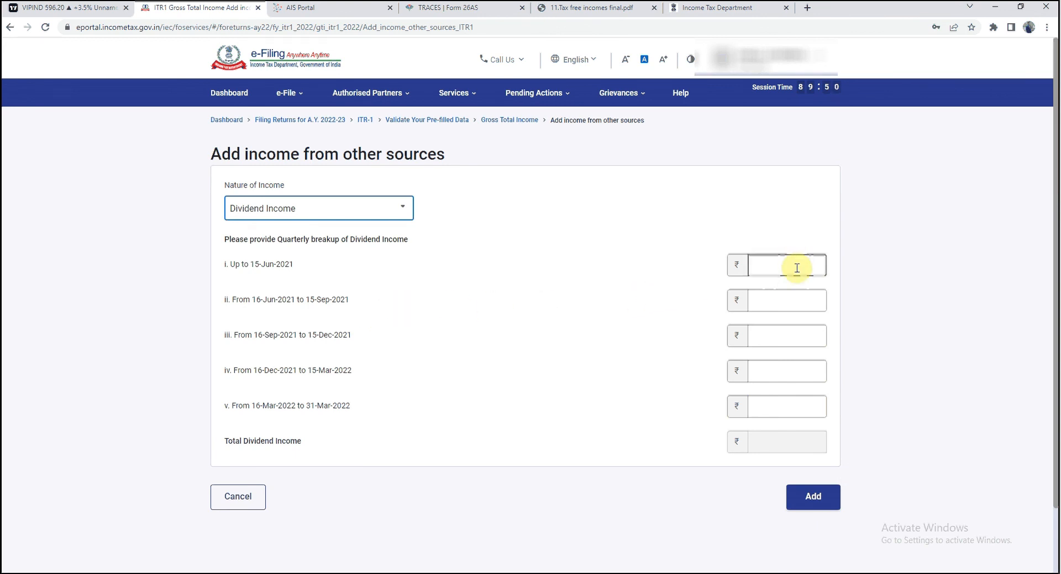
{"action": "left_click", "coordinate": [807, 300]}
{"action": "left_click", "coordinate": [807, 334]}
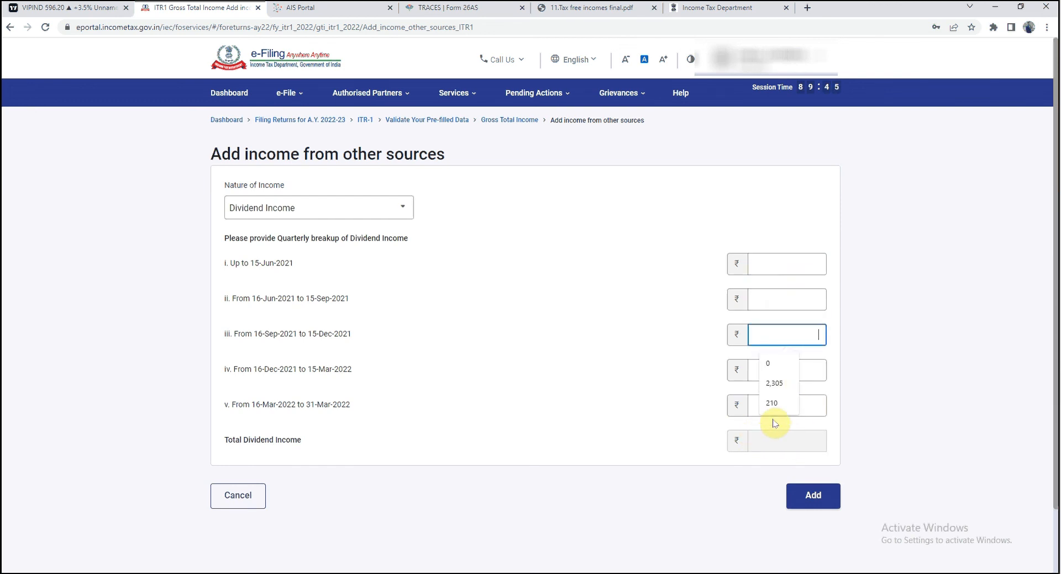
{"action": "left_click", "coordinate": [637, 330]}
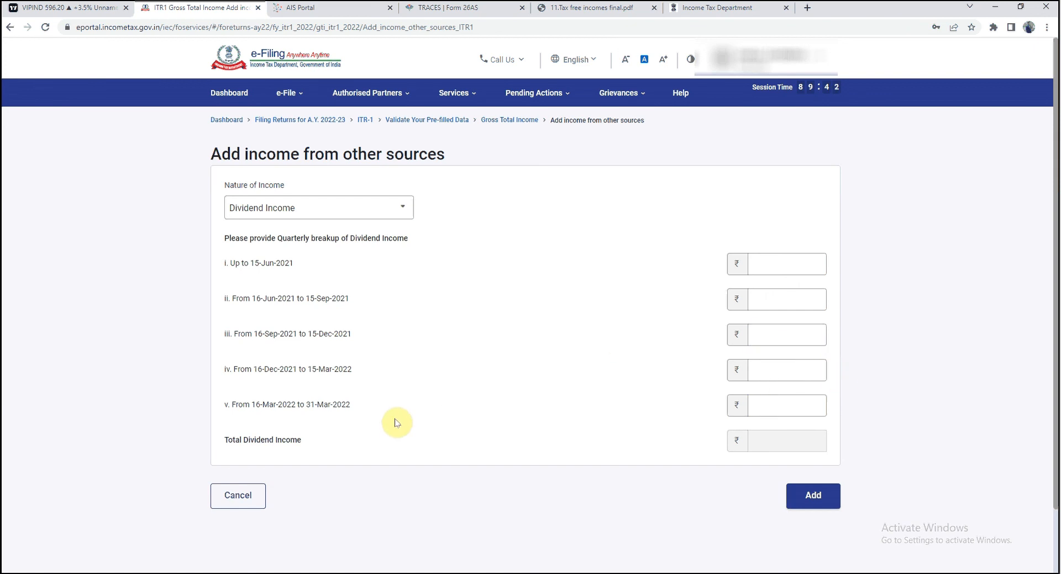
{"action": "left_click", "coordinate": [254, 497]}
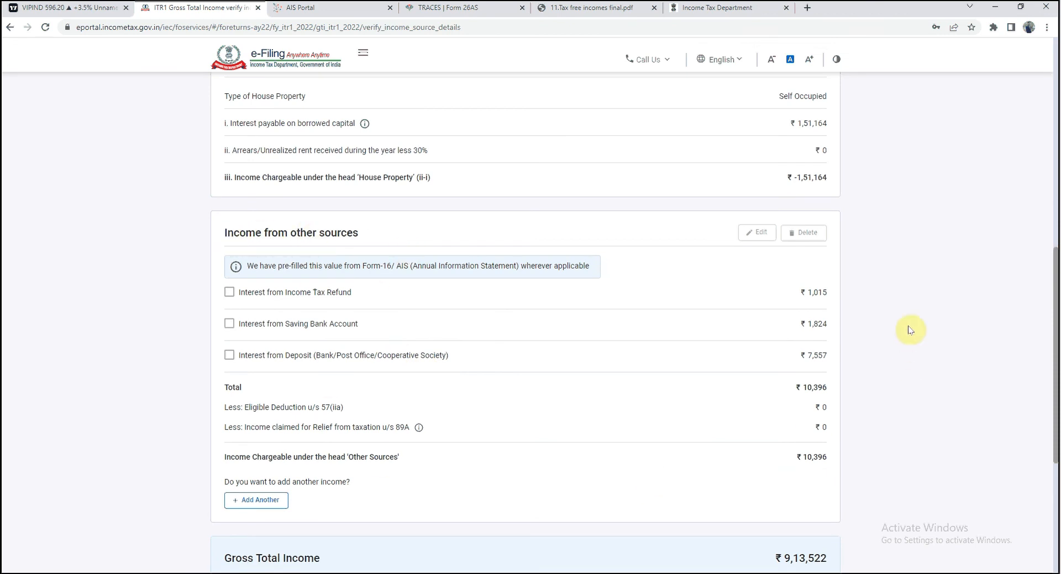
Step: Confirm the updated gross total income and open the Tax Paid section to check its TDS and TCS details
{"action": "scroll", "coordinate": [823, 461], "scroll_direction": "down", "scroll_amount": 5}
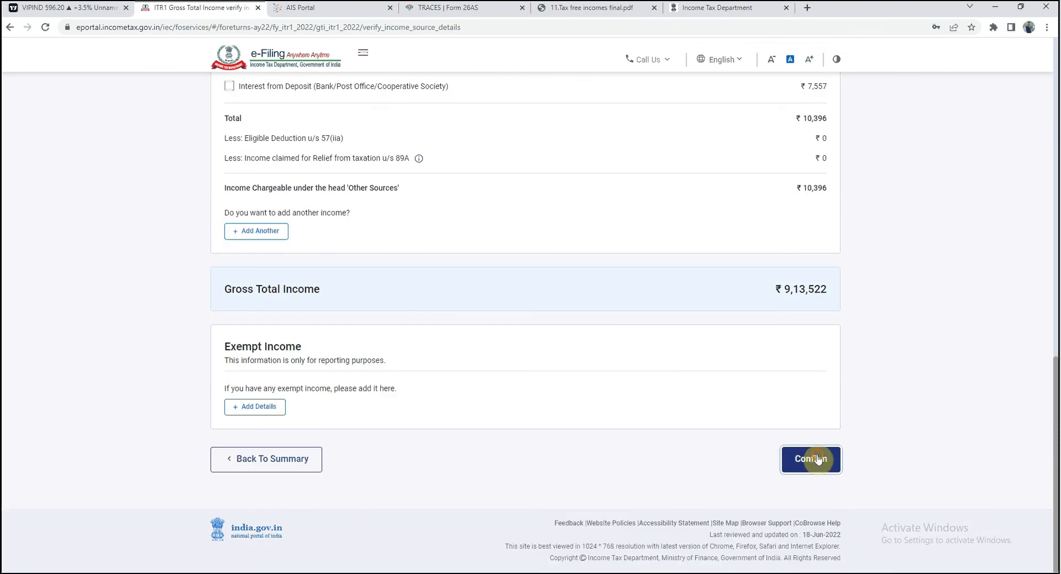
{"action": "left_click", "coordinate": [817, 459]}
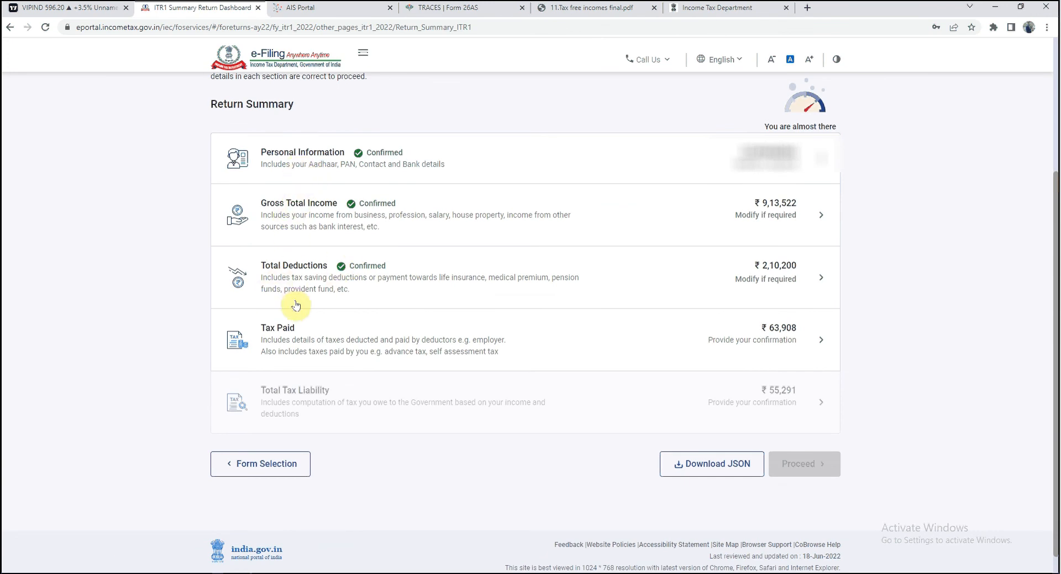
{"action": "left_click", "coordinate": [827, 350]}
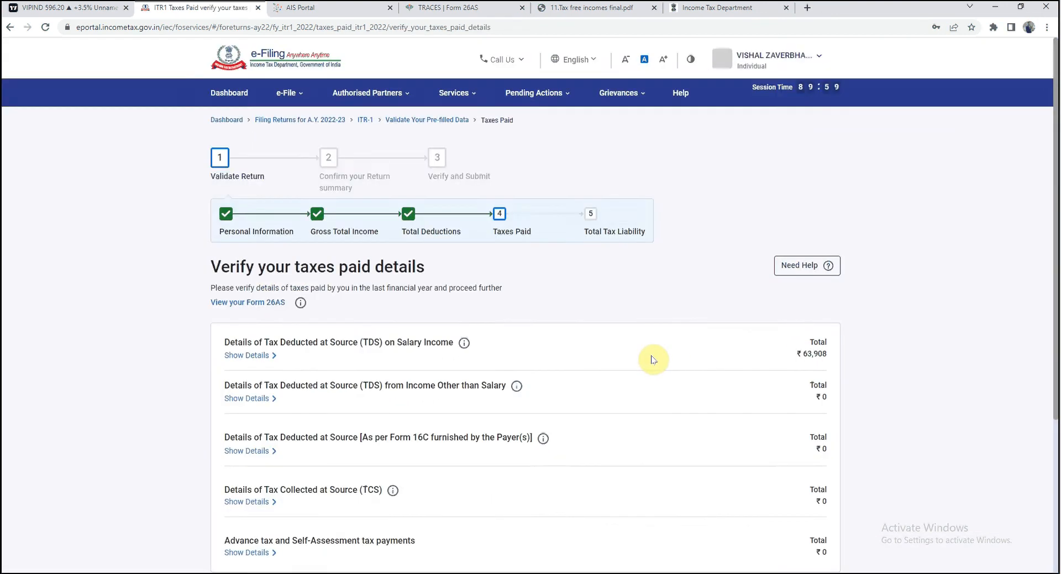
{"action": "scroll", "coordinate": [652, 359], "scroll_direction": "down", "scroll_amount": 3}
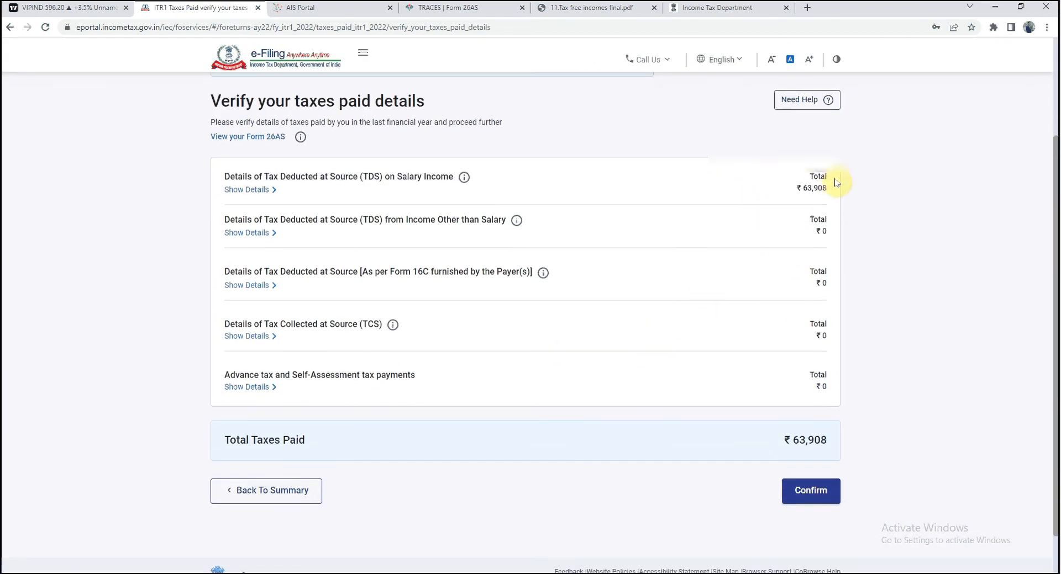
{"action": "scroll", "coordinate": [519, 304], "scroll_direction": "up", "scroll_amount": 1}
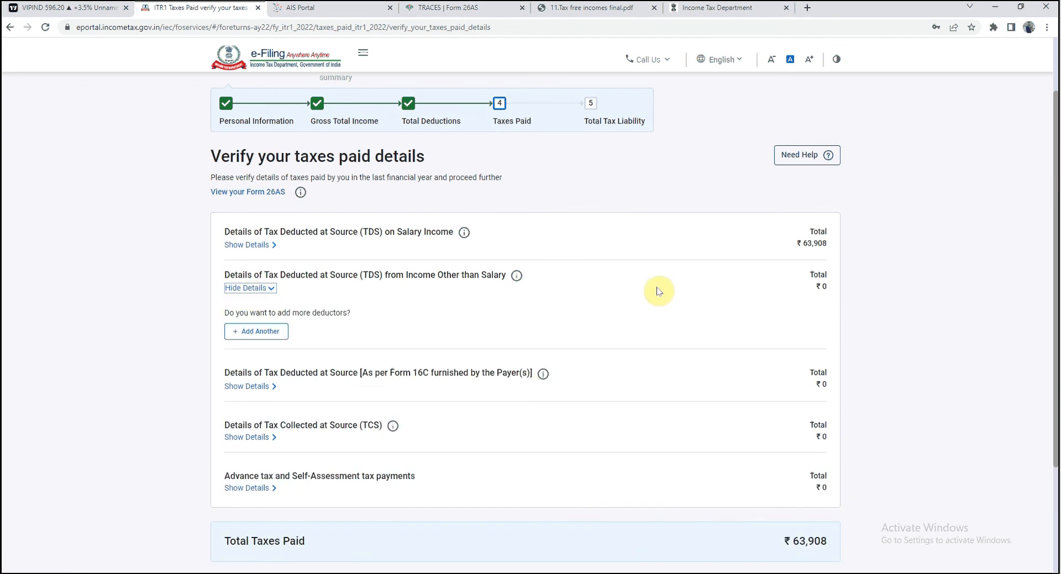
{"action": "left_click", "coordinate": [261, 333]}
{"action": "left_click", "coordinate": [278, 226]}
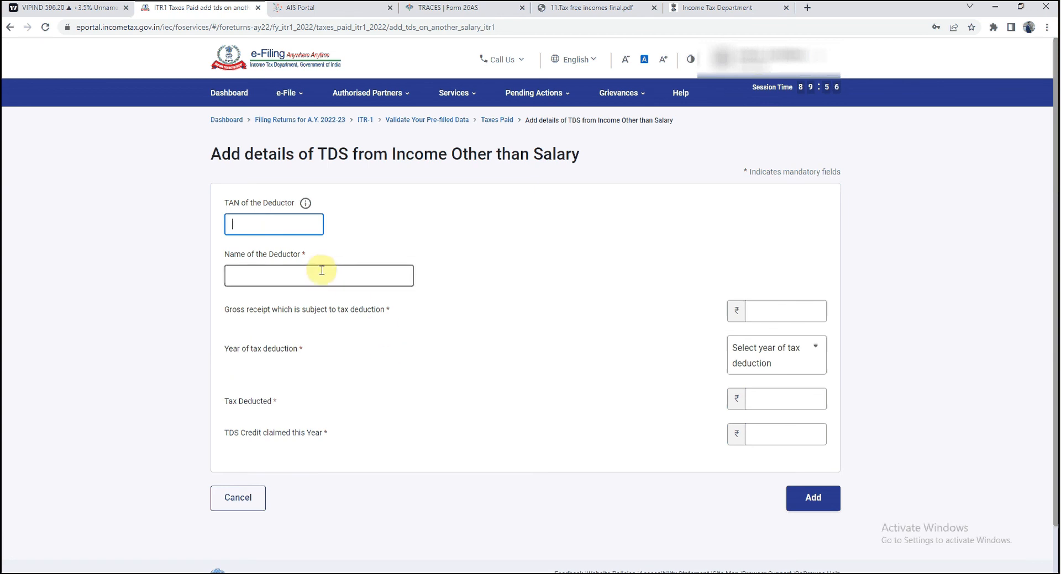
{"action": "left_click", "coordinate": [785, 318]}
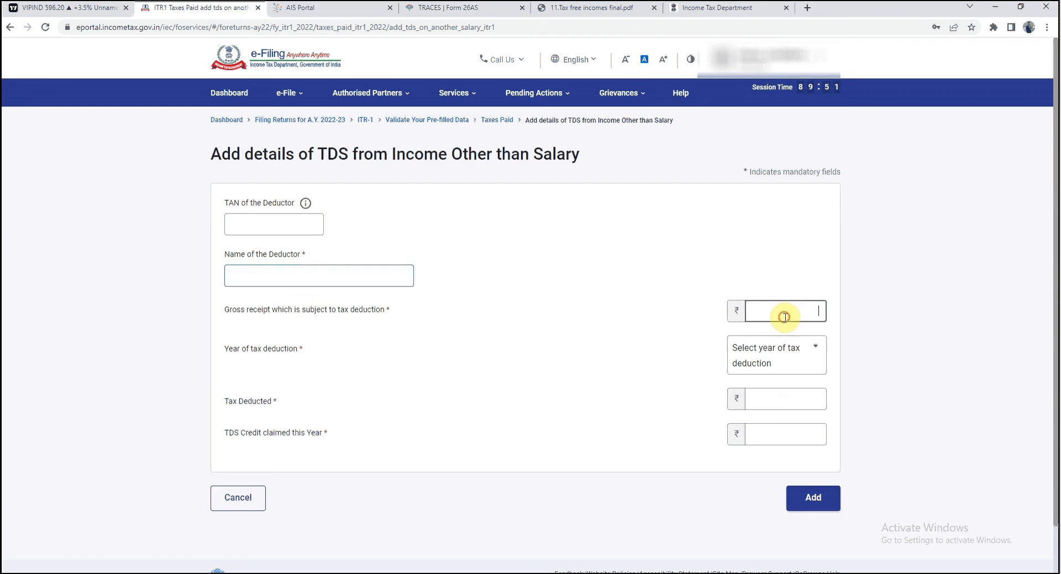
{"action": "left_click", "coordinate": [780, 400]}
{"action": "left_click", "coordinate": [783, 434]}
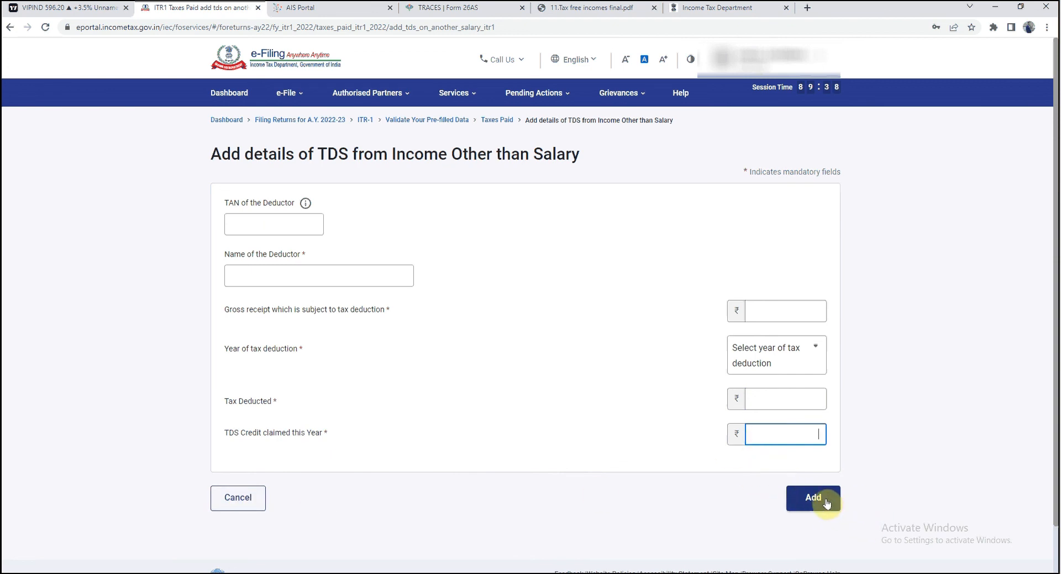
{"action": "left_click", "coordinate": [237, 499]}
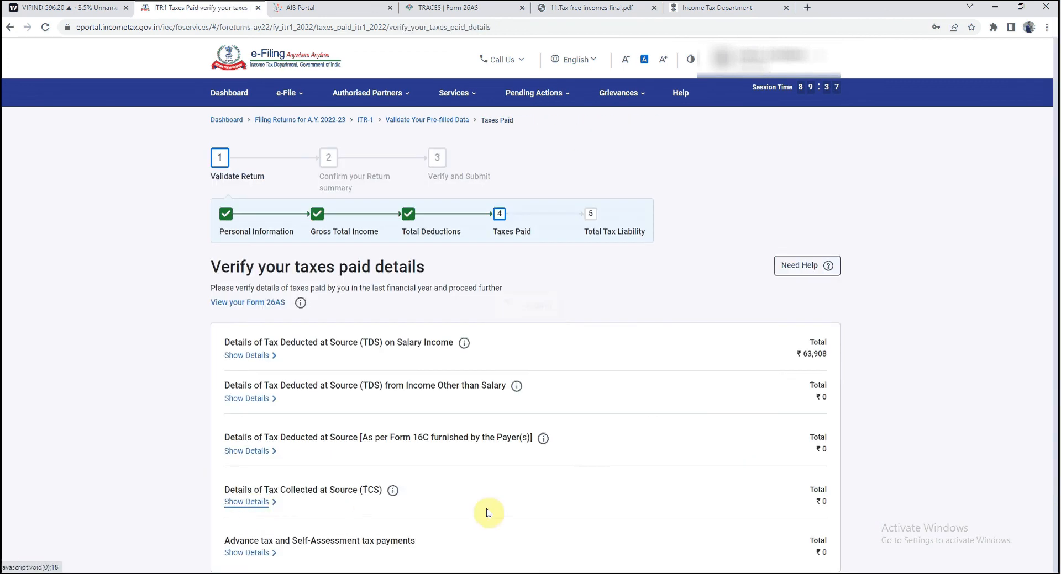
Step: Confirm the taxes paid details and review the section statuses in the return summary
{"action": "scroll", "coordinate": [610, 428], "scroll_direction": "down", "scroll_amount": 3}
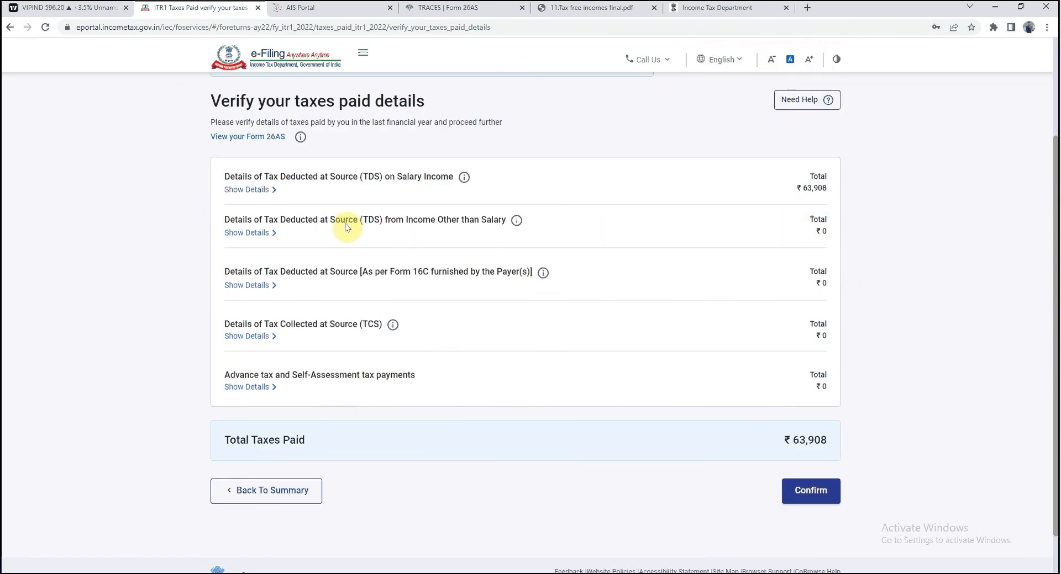
{"action": "left_click", "coordinate": [819, 493]}
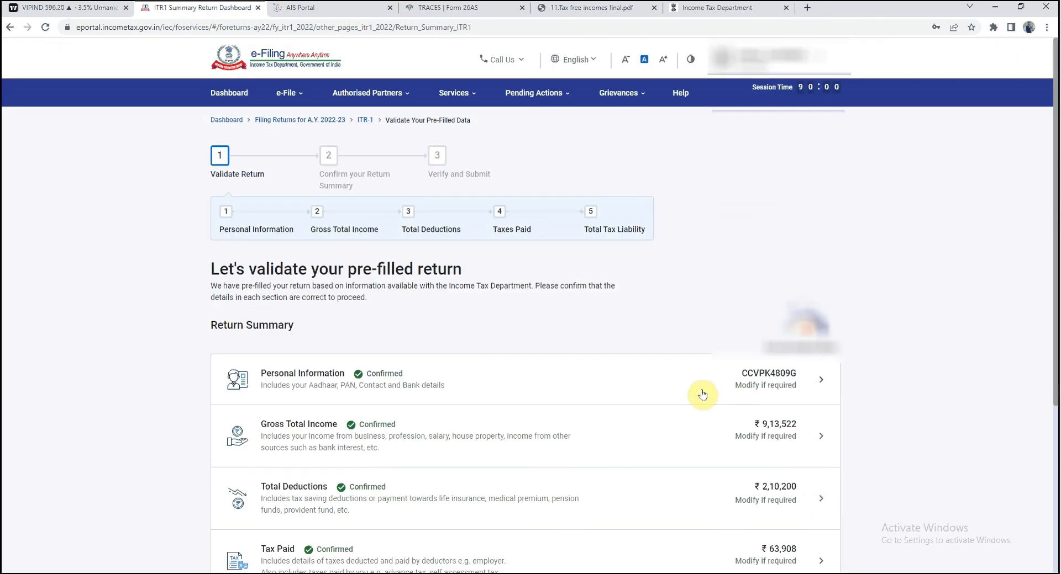
{"action": "scroll", "coordinate": [415, 404], "scroll_direction": "down", "scroll_amount": 2}
{"action": "scroll", "coordinate": [414, 403], "scroll_direction": "down", "scroll_amount": 3}
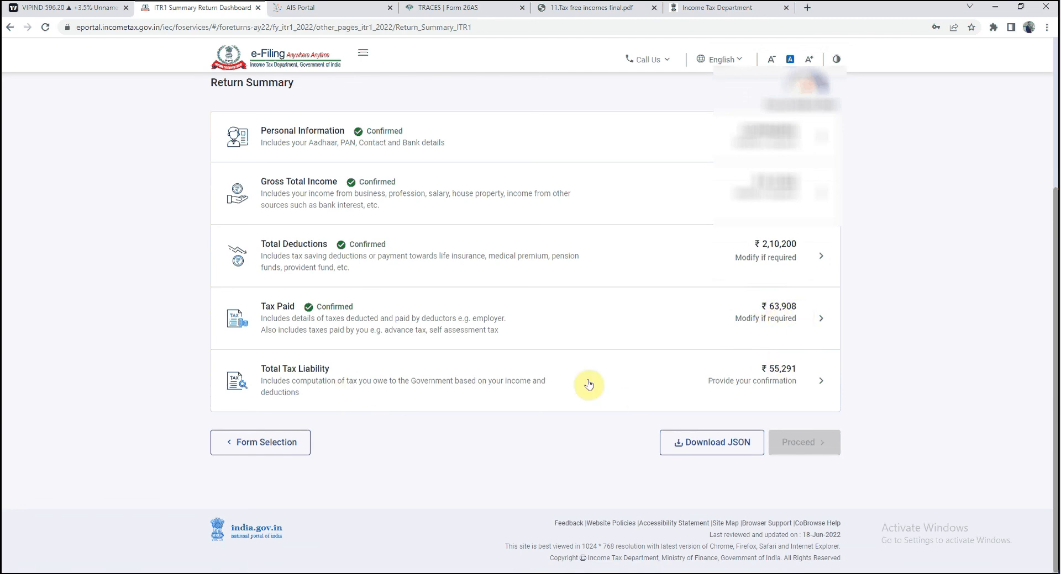
Step: Check the income and tax computation in the Total Tax Liability section and confirm it
{"action": "left_click", "coordinate": [821, 386]}
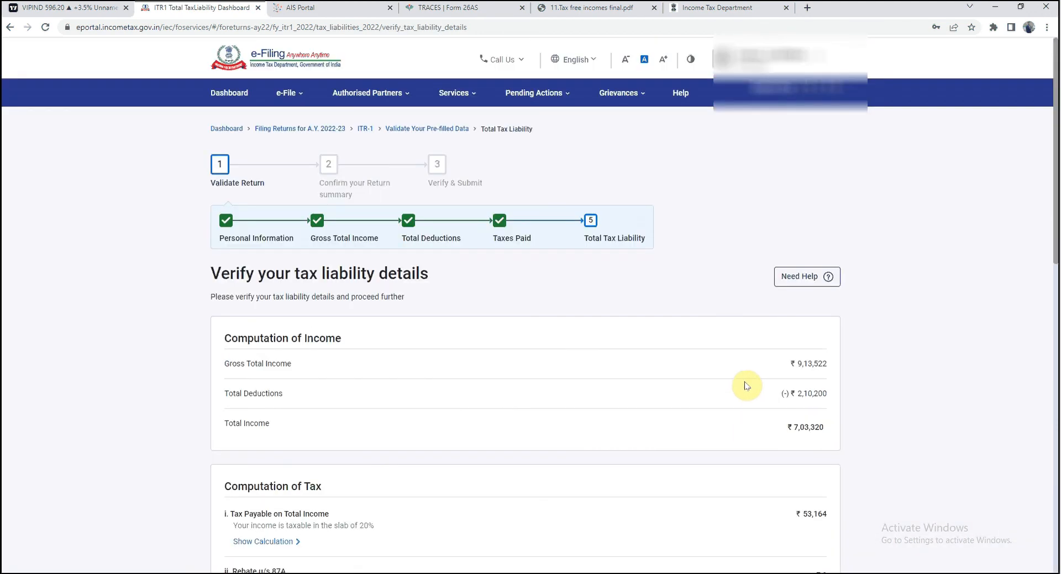
{"action": "scroll", "coordinate": [757, 201], "scroll_direction": "down", "scroll_amount": 5}
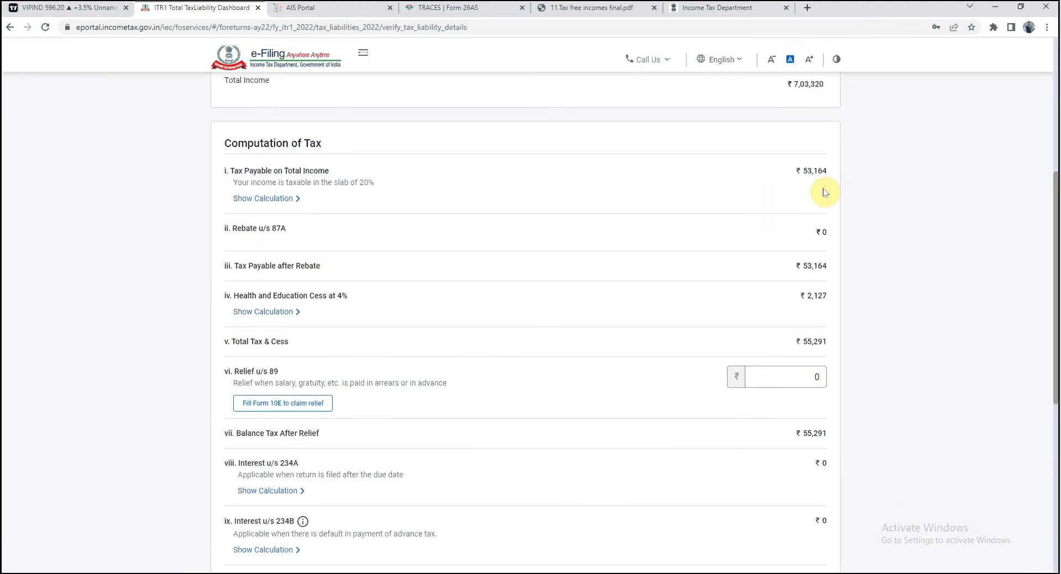
{"action": "scroll", "coordinate": [822, 260], "scroll_direction": "up", "scroll_amount": 1}
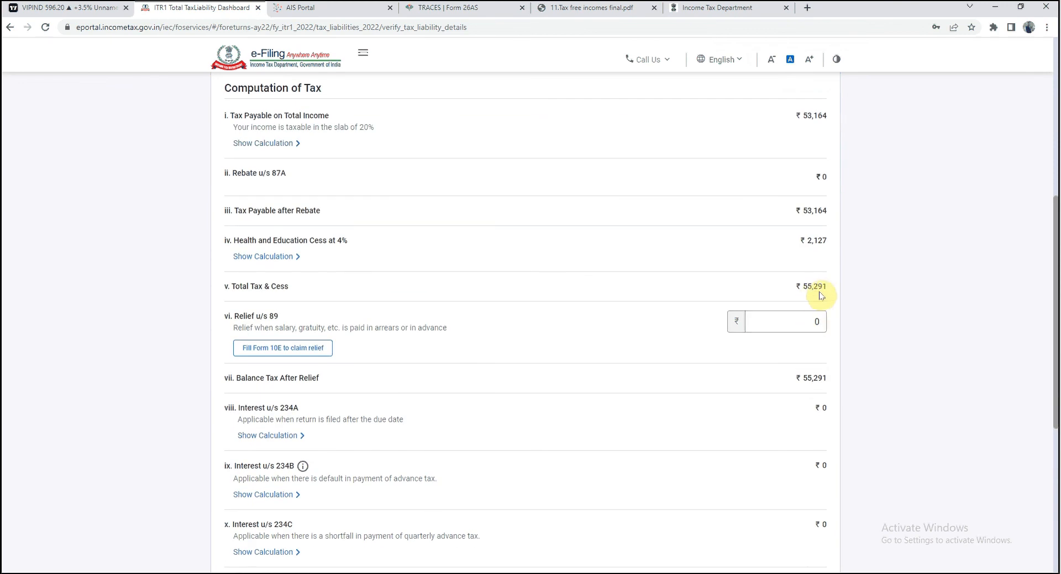
{"action": "scroll", "coordinate": [807, 307], "scroll_direction": "up", "scroll_amount": 2}
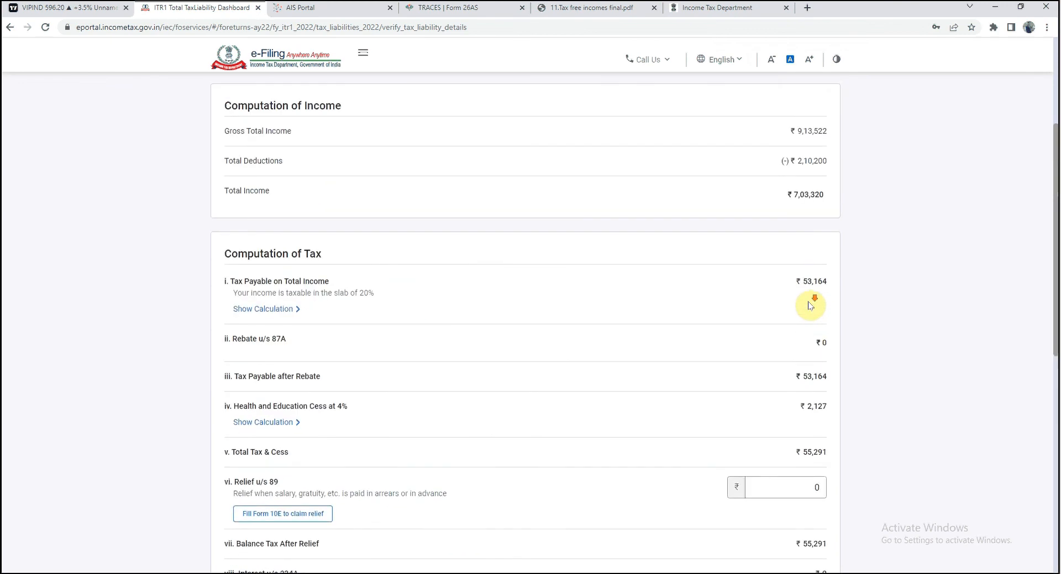
{"action": "scroll", "coordinate": [810, 305], "scroll_direction": "down", "scroll_amount": 9}
{"action": "left_click", "coordinate": [818, 433]}
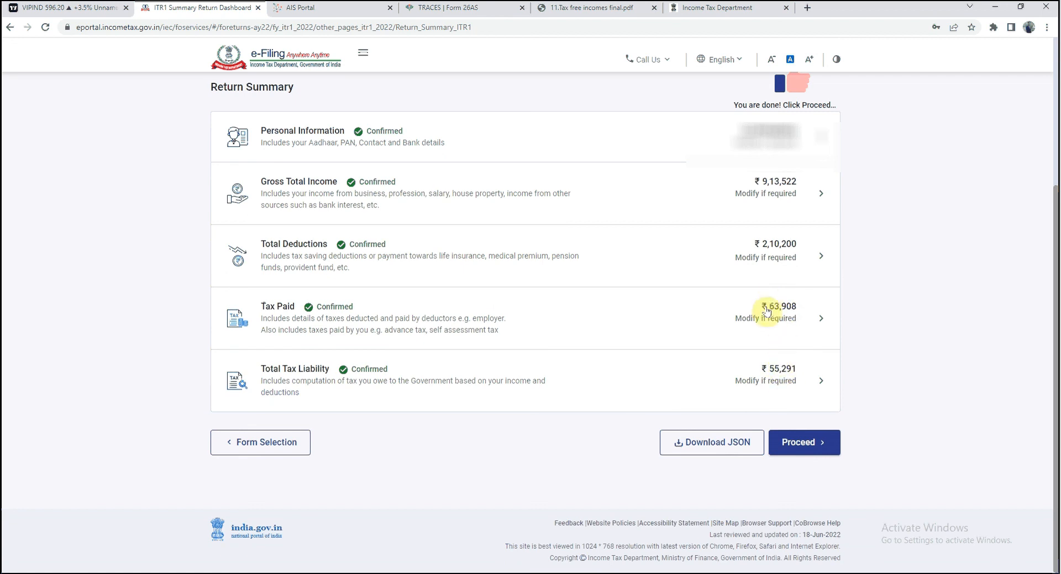
Step: Proceed from the return summary to the tax summary, check the refund calculation and continue to the return preview stage
{"action": "left_click", "coordinate": [795, 450]}
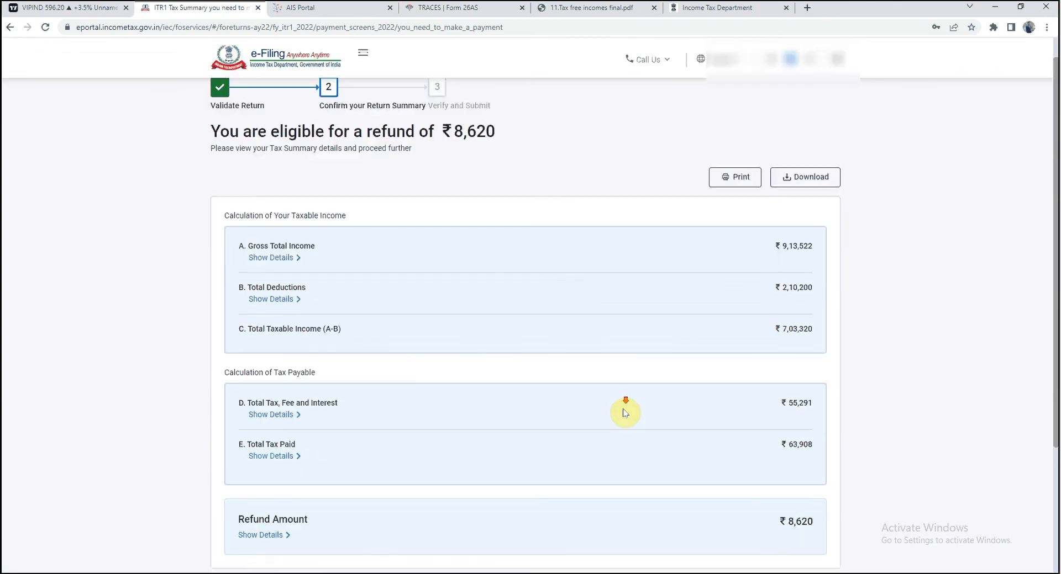
{"action": "scroll", "coordinate": [625, 413], "scroll_direction": "down", "scroll_amount": 3}
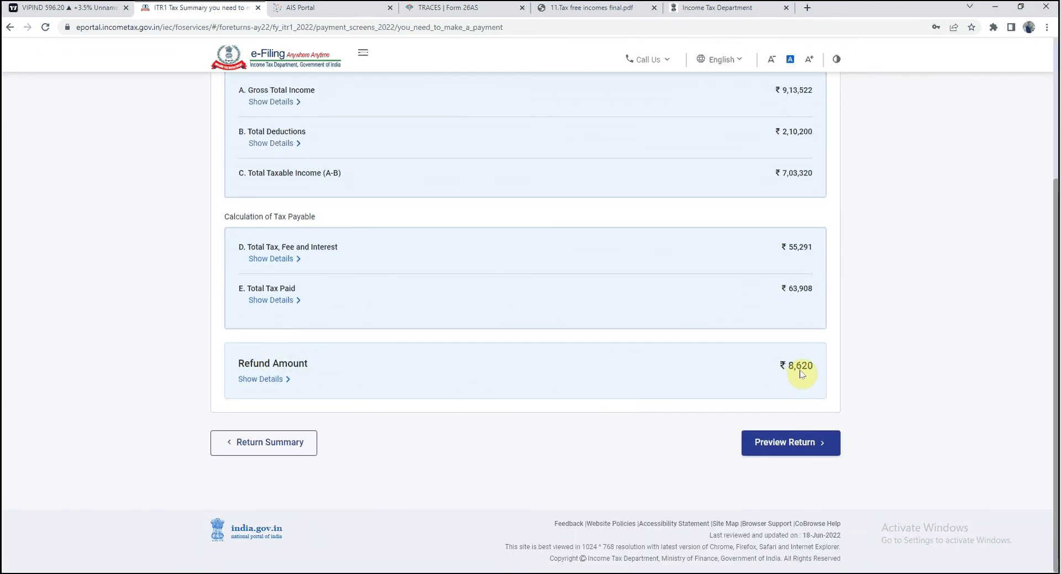
{"action": "left_click", "coordinate": [797, 454]}
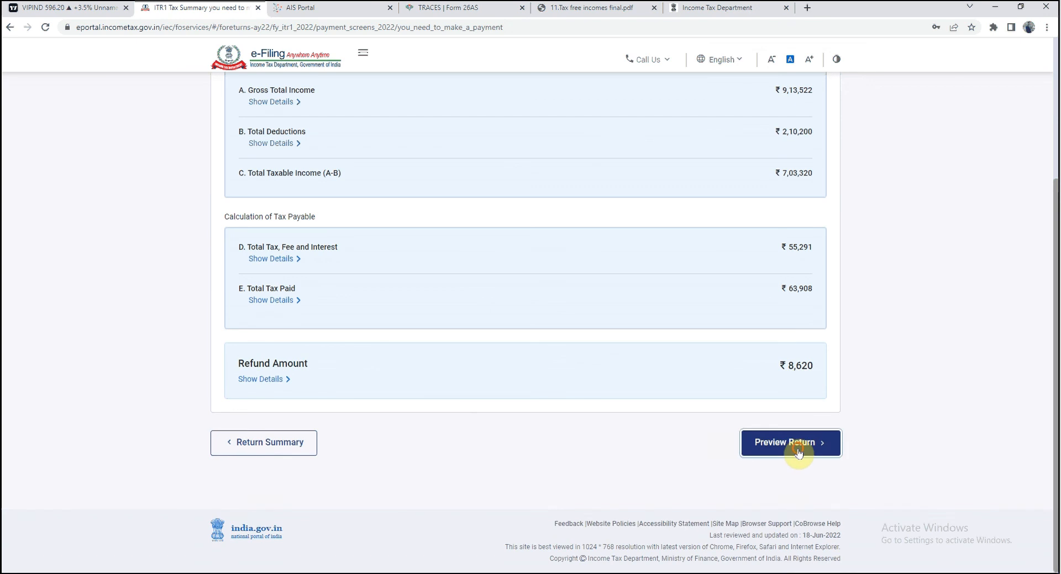
Step: Accept the declaration made in the capacity of Self and send the previewed return for validation
{"action": "left_click", "coordinate": [229, 360]}
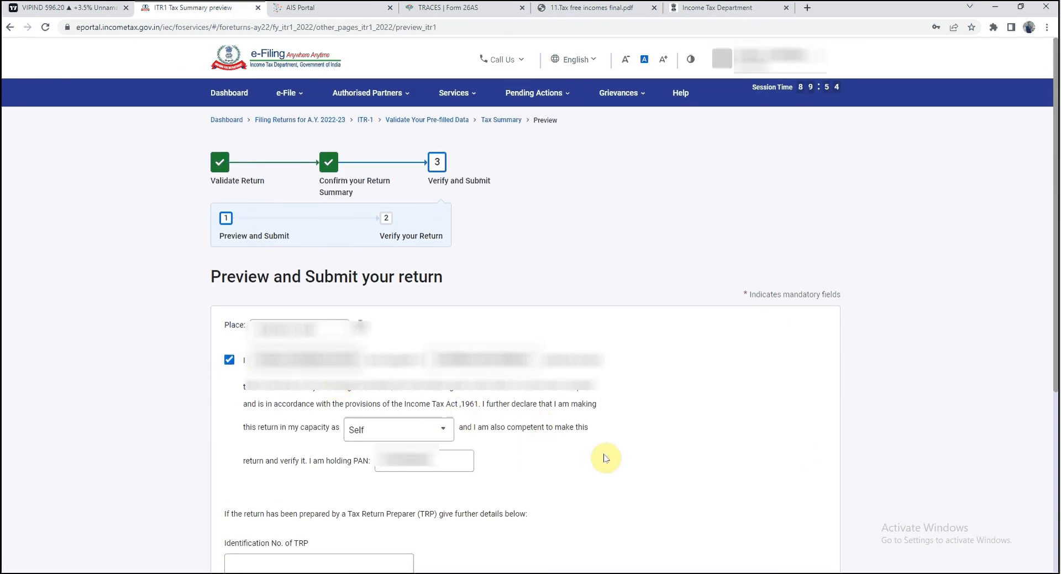
{"action": "scroll", "coordinate": [645, 495], "scroll_direction": "down", "scroll_amount": 5}
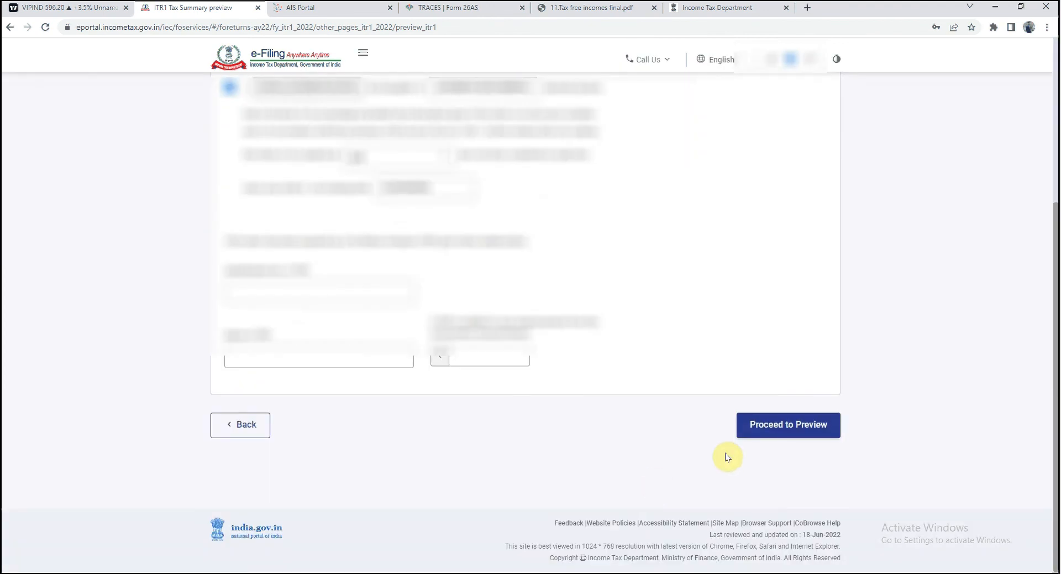
{"action": "left_click", "coordinate": [781, 431]}
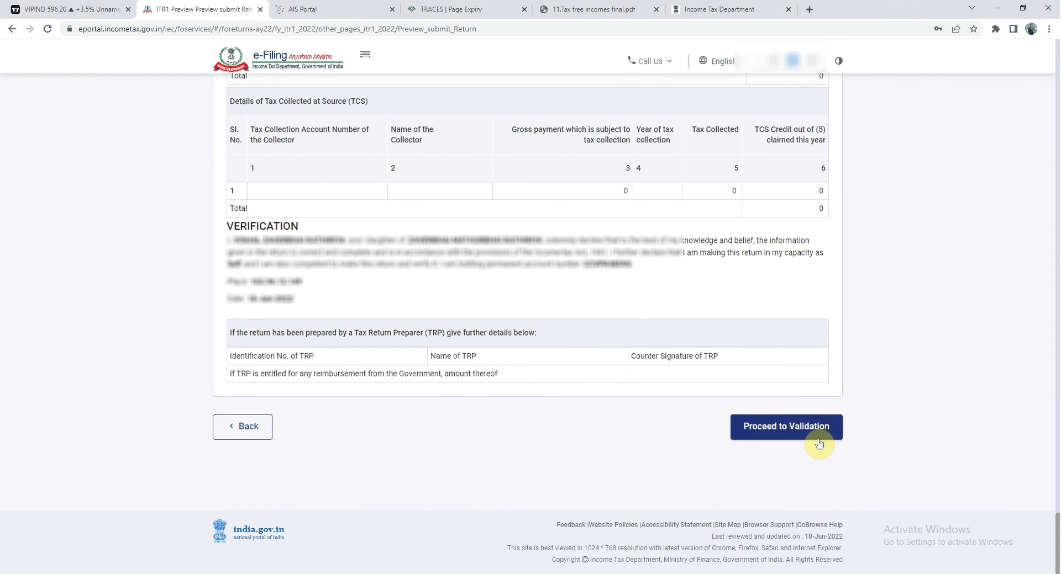
{"action": "left_click", "coordinate": [799, 434]}
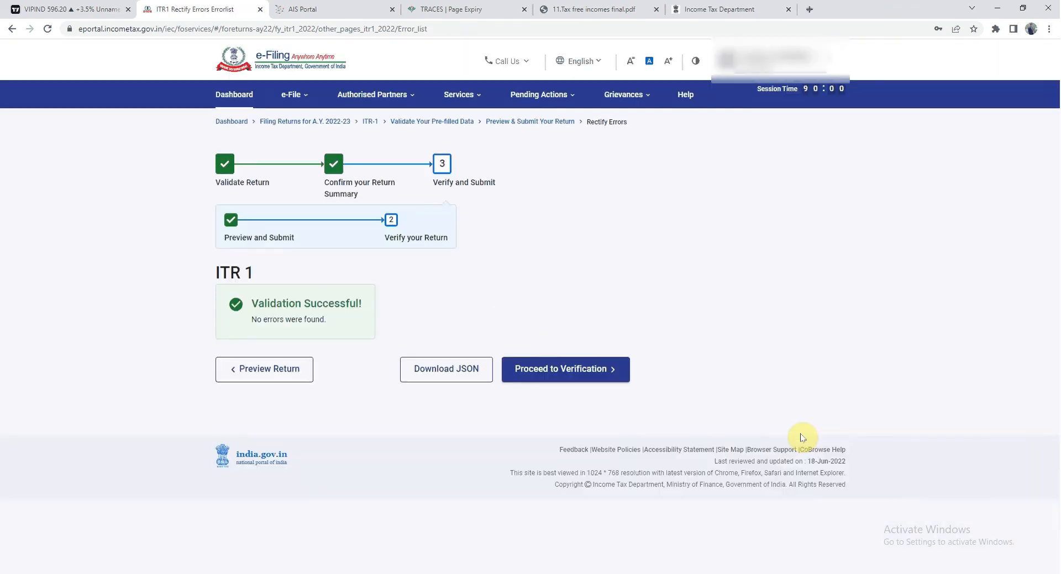